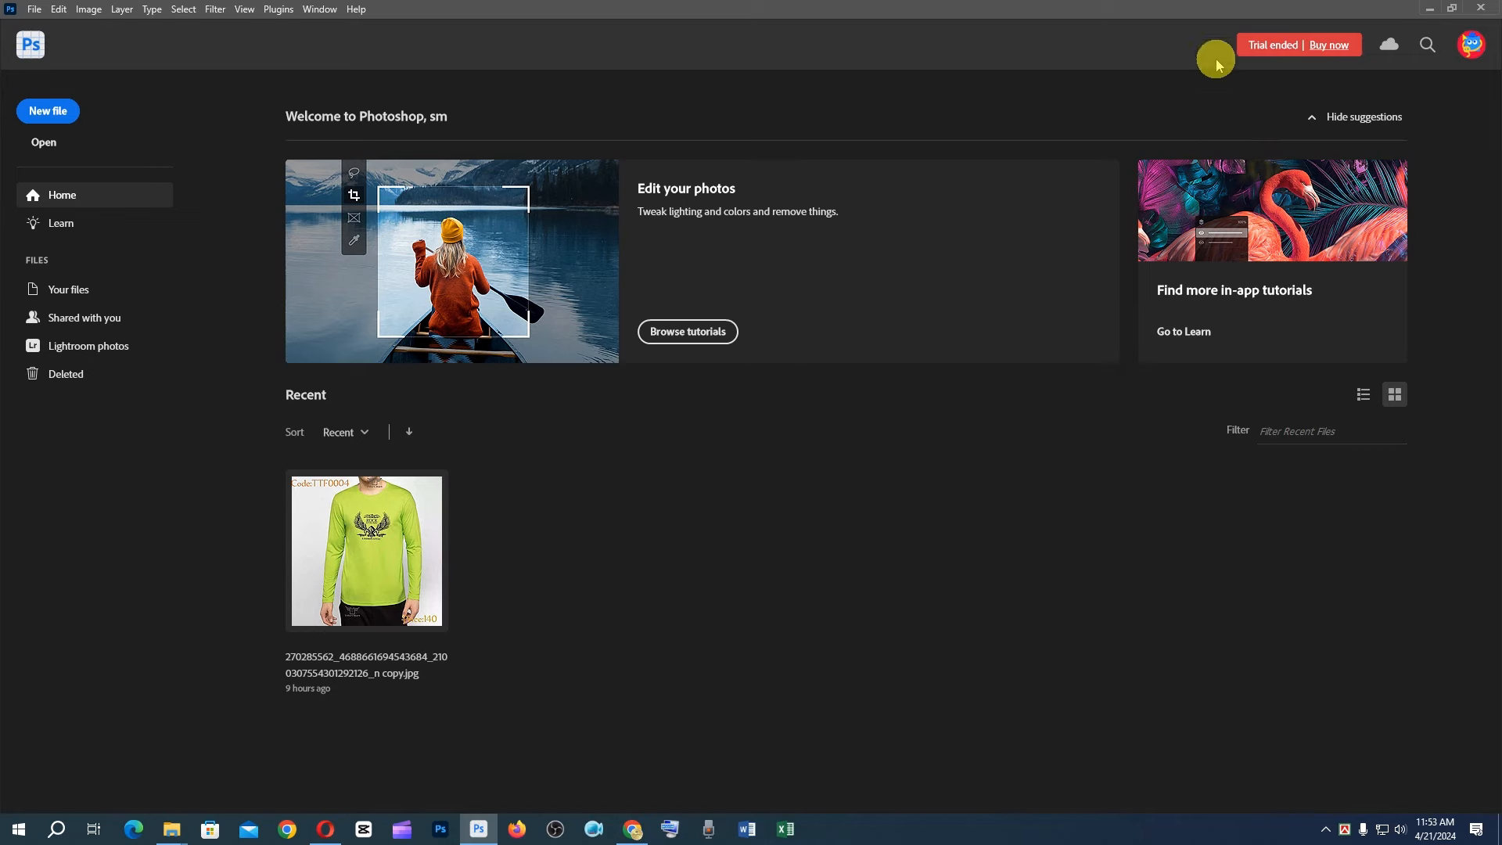
Step: Open the green long-sleeved T-shirt photo from the recent files
click(485, 831)
click(486, 831)
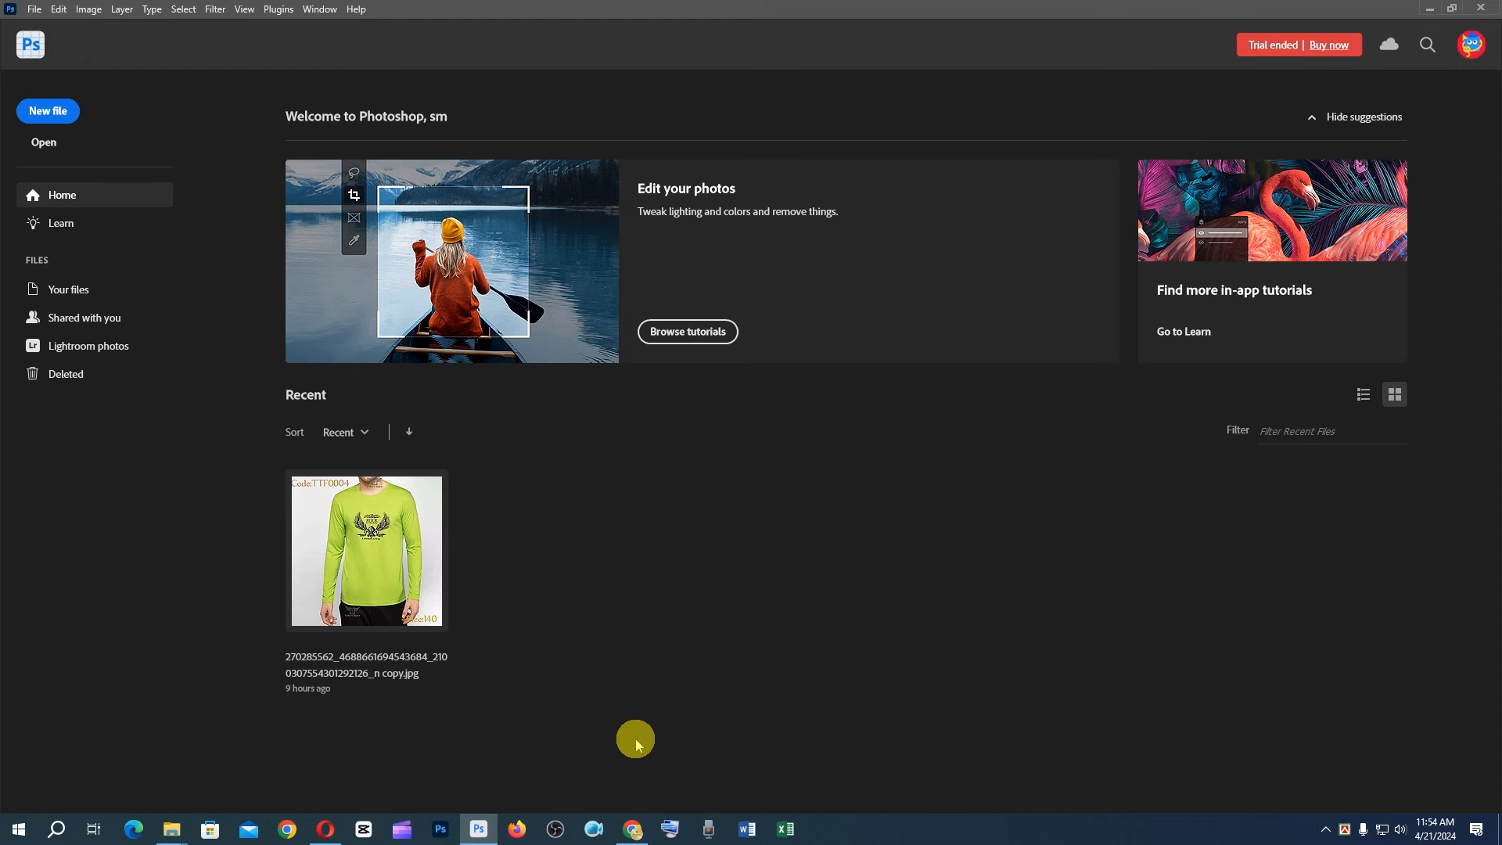
mouse_move(485, 832)
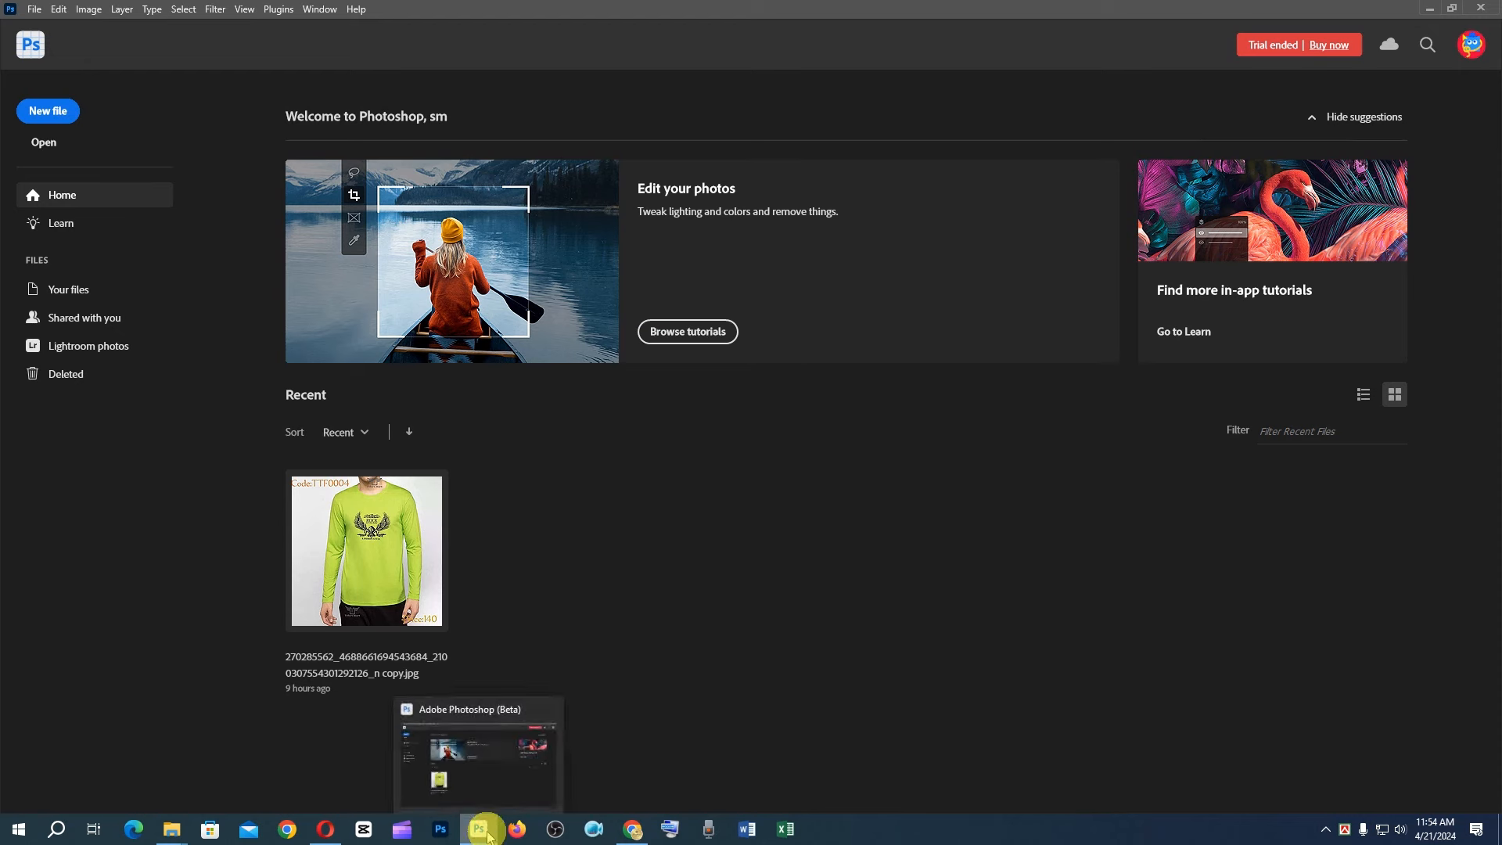
click(368, 566)
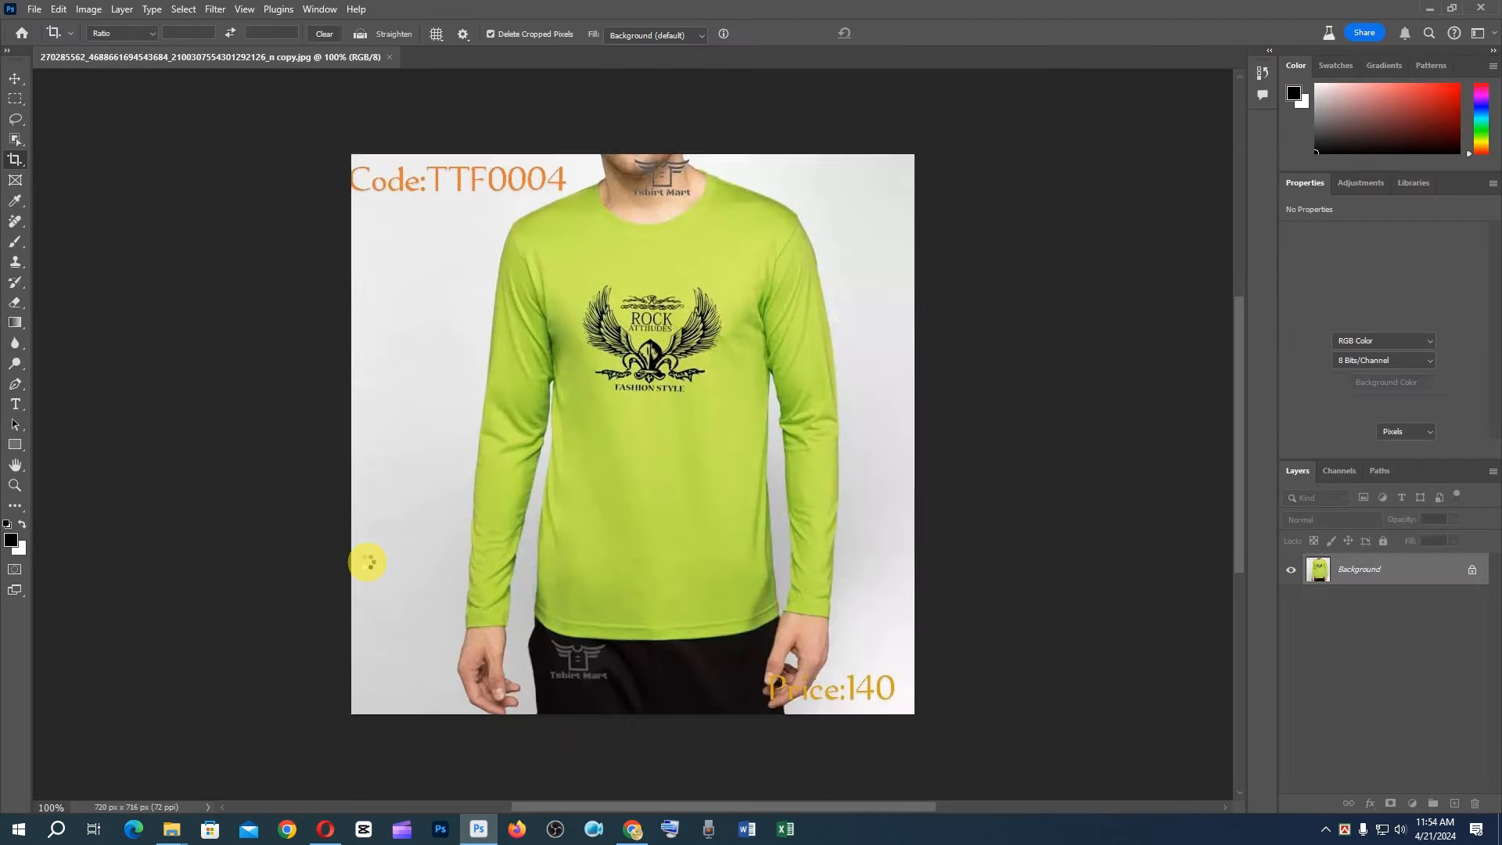
key(c)
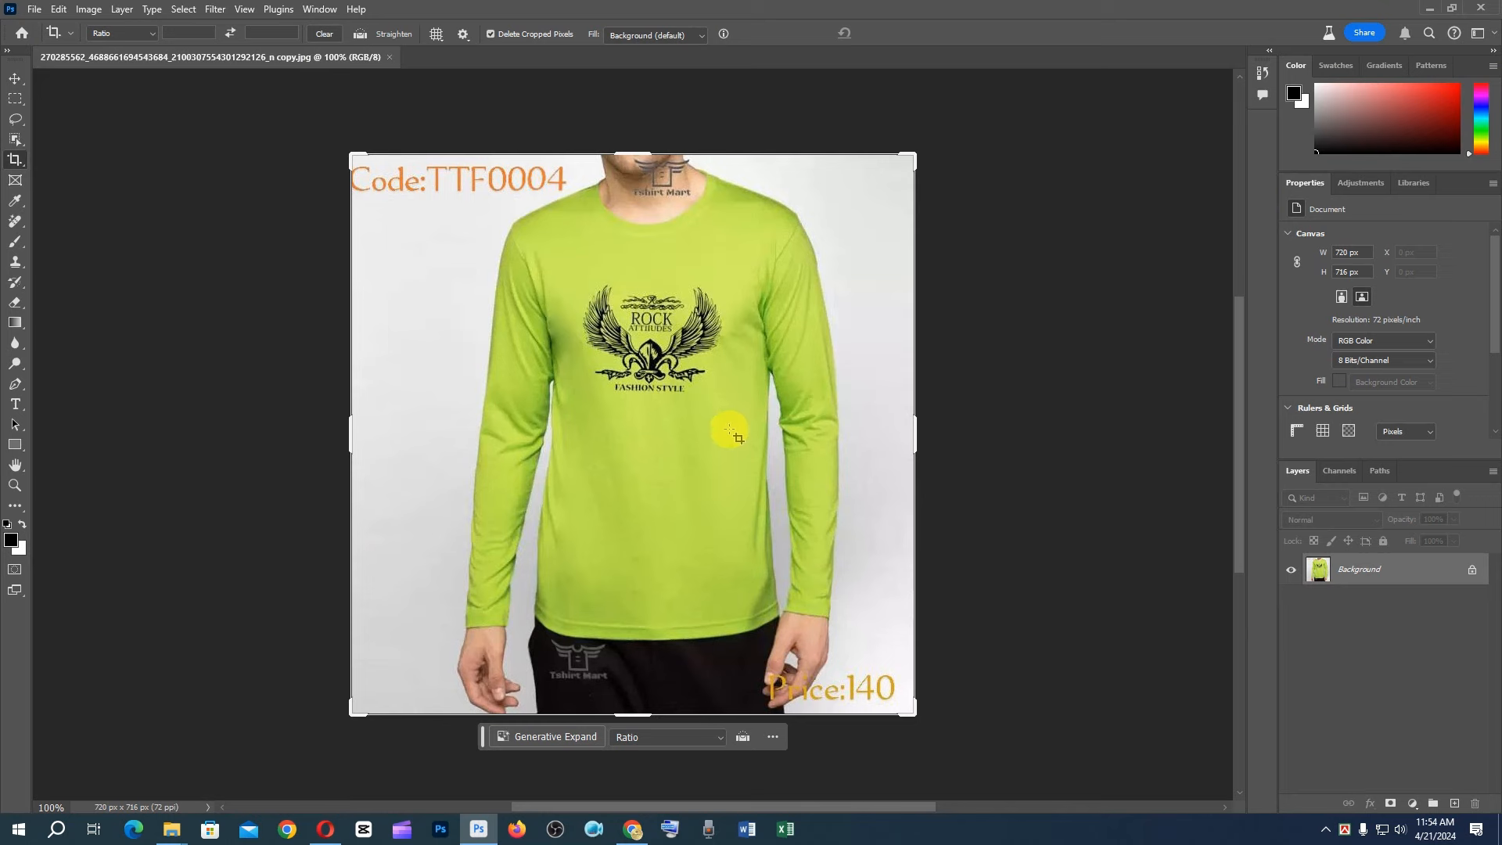
click(16, 221)
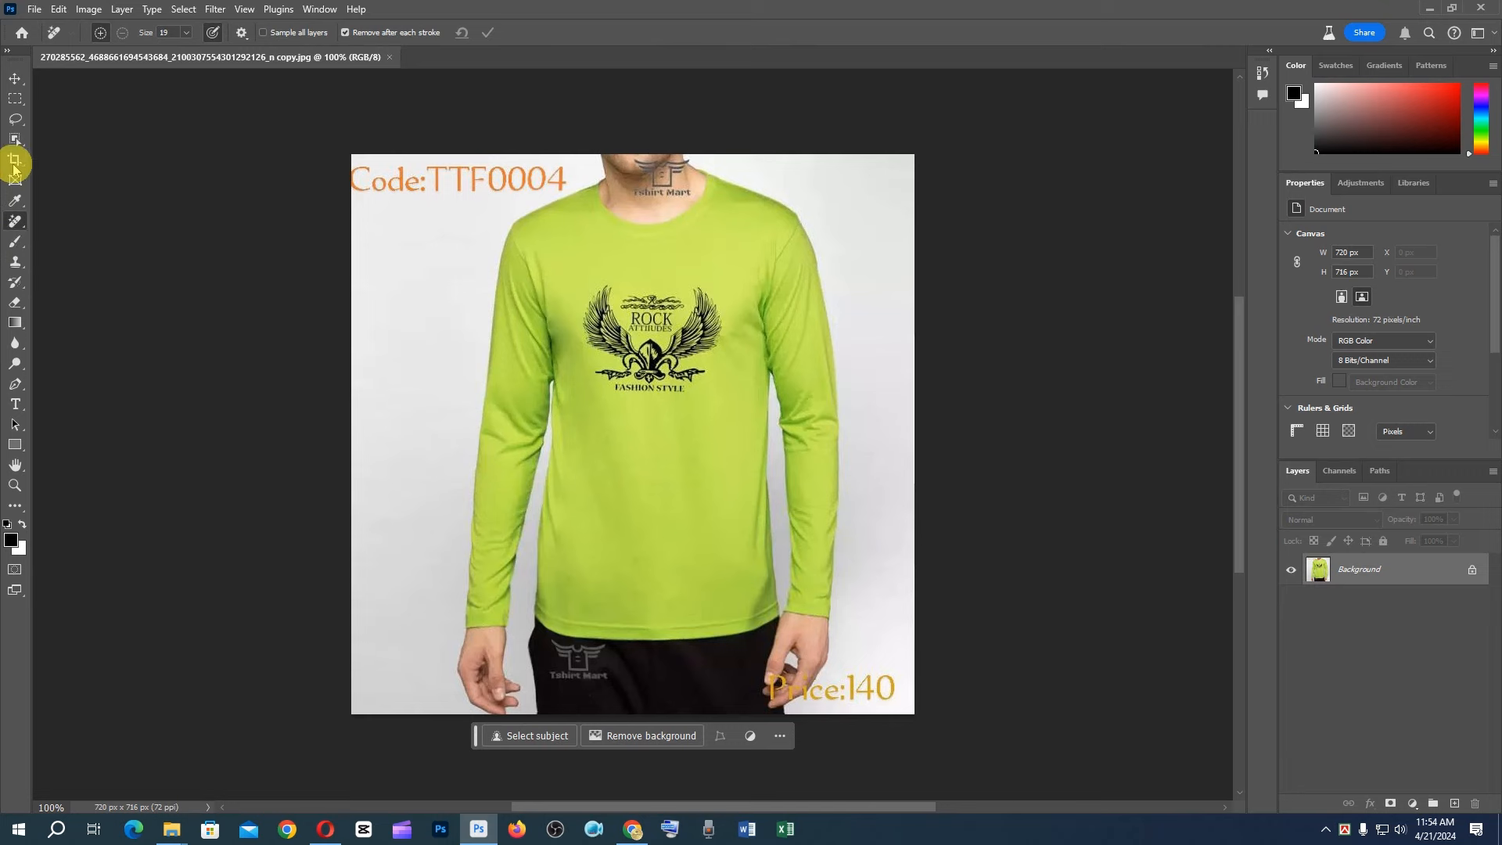
click(14, 163)
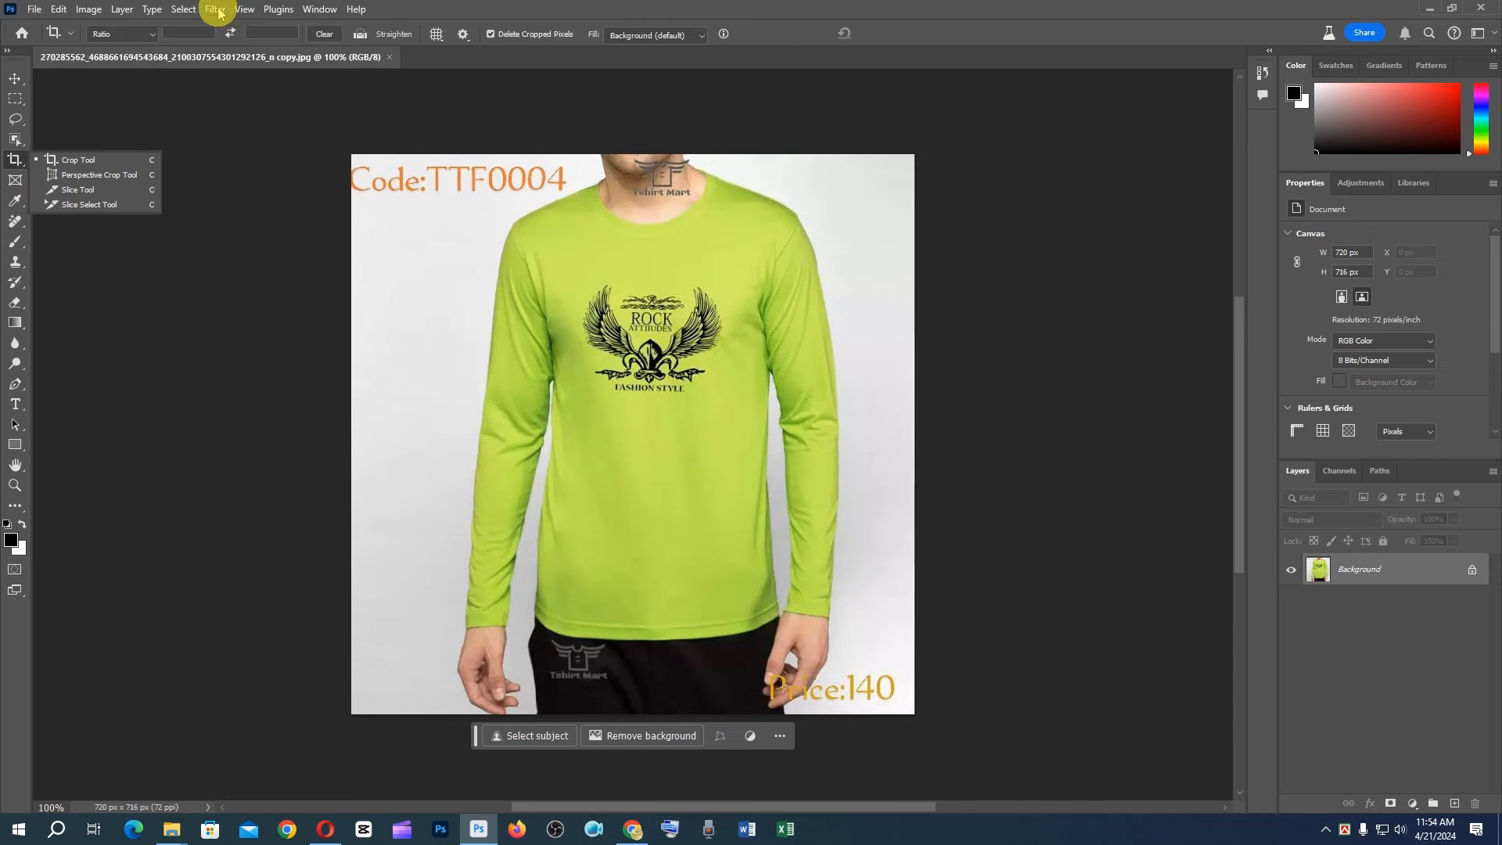
click(15, 160)
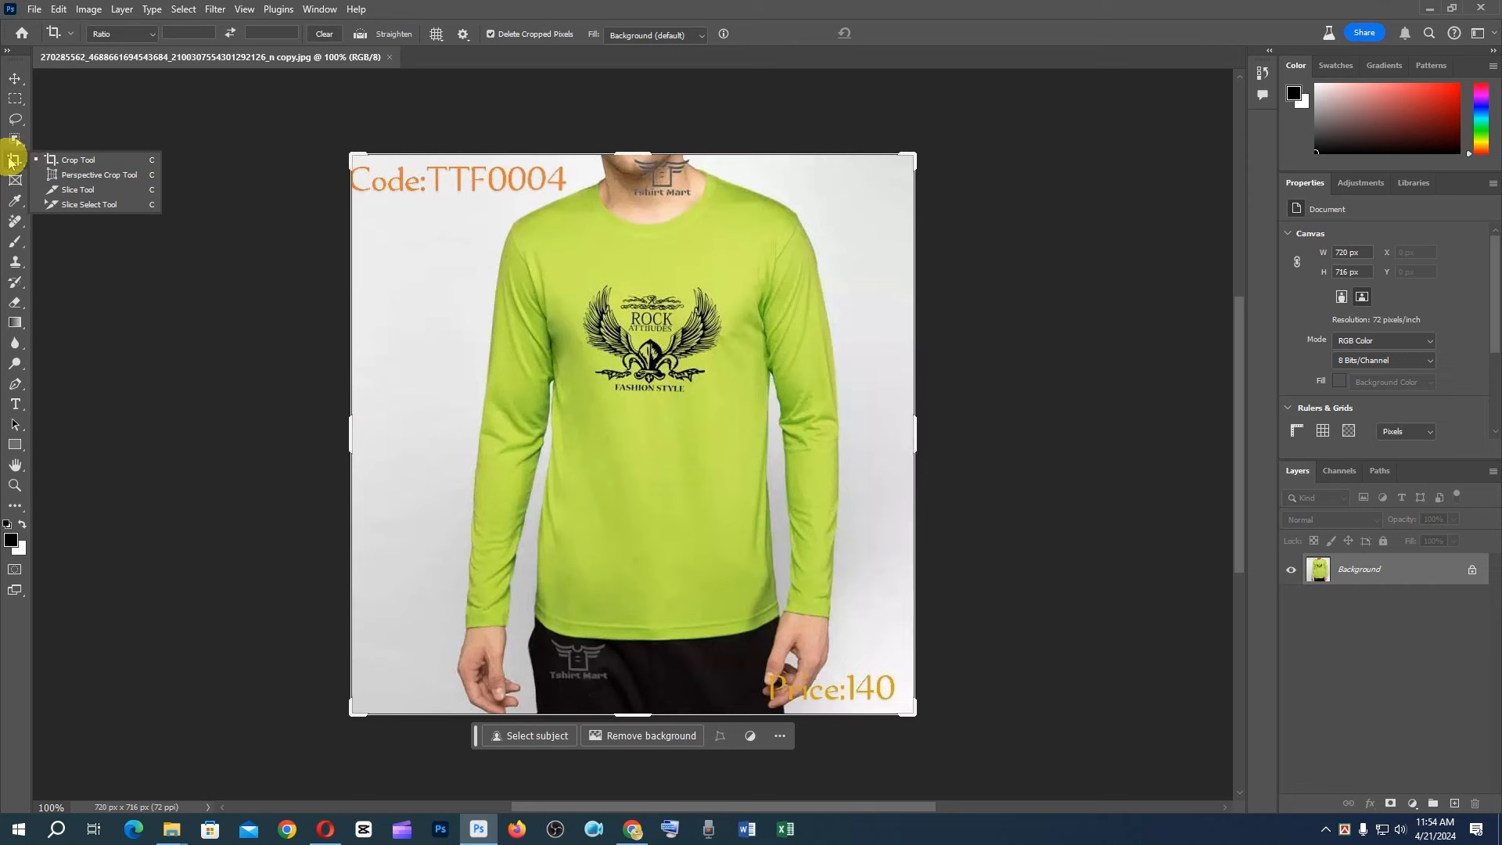
click(215, 10)
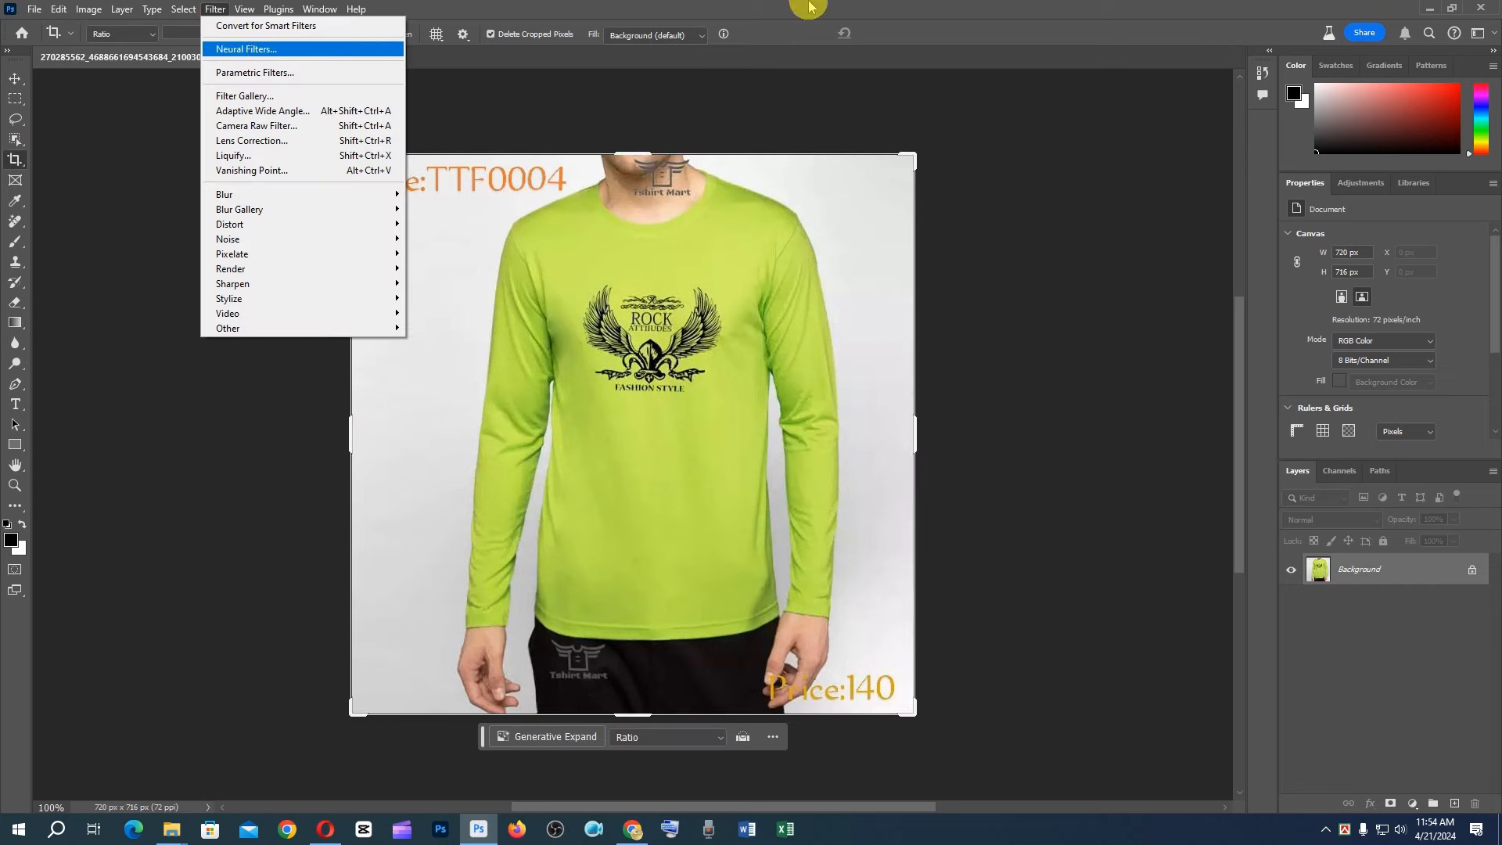
click(705, 72)
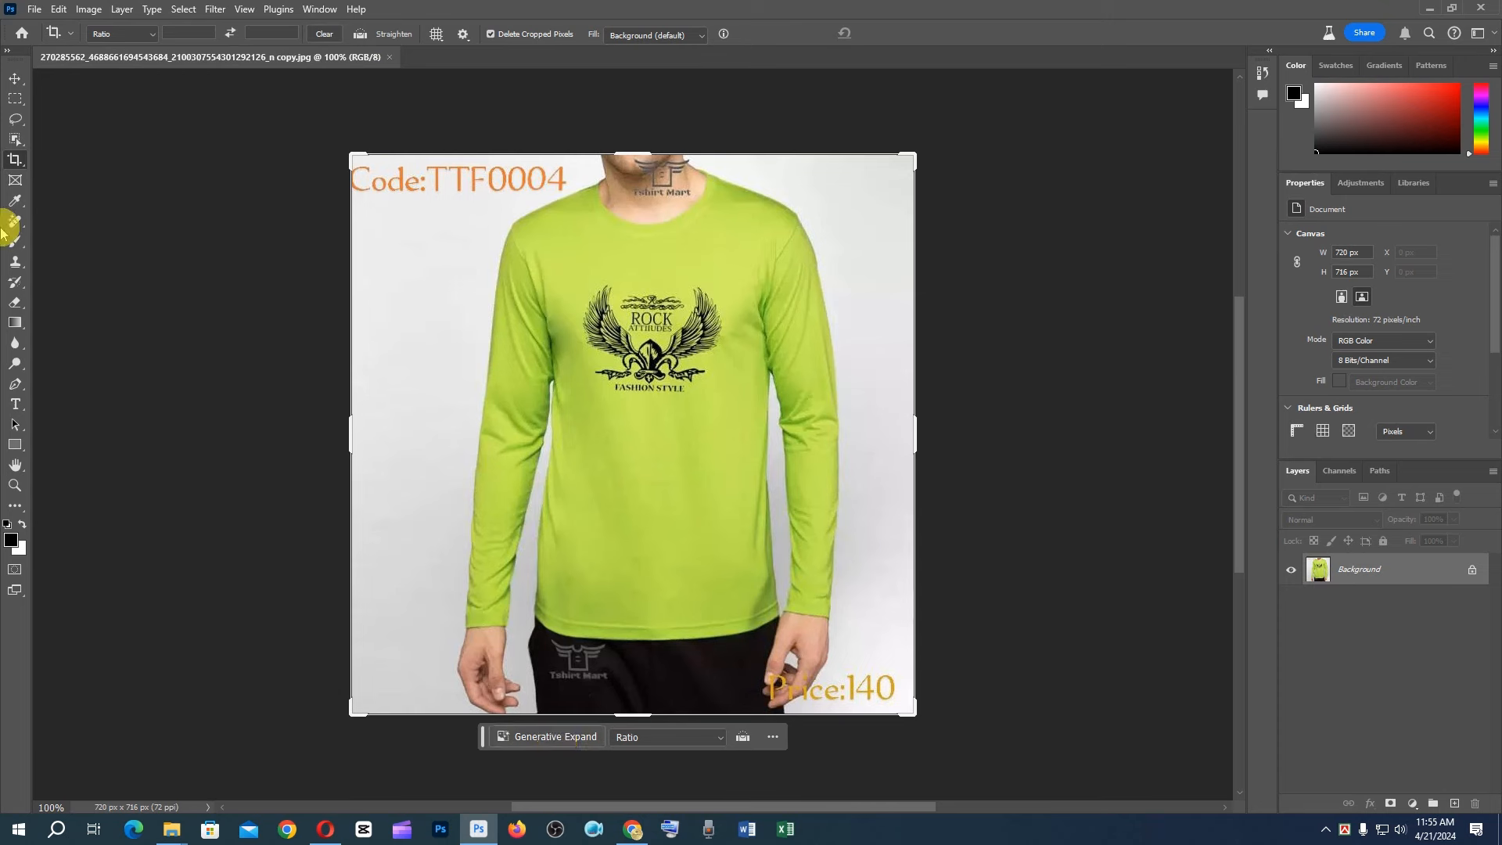
Step: Select a tall rectangular strip of background along the photo's left edge and enter "flower" as its Generative Fill prompt
click(14, 107)
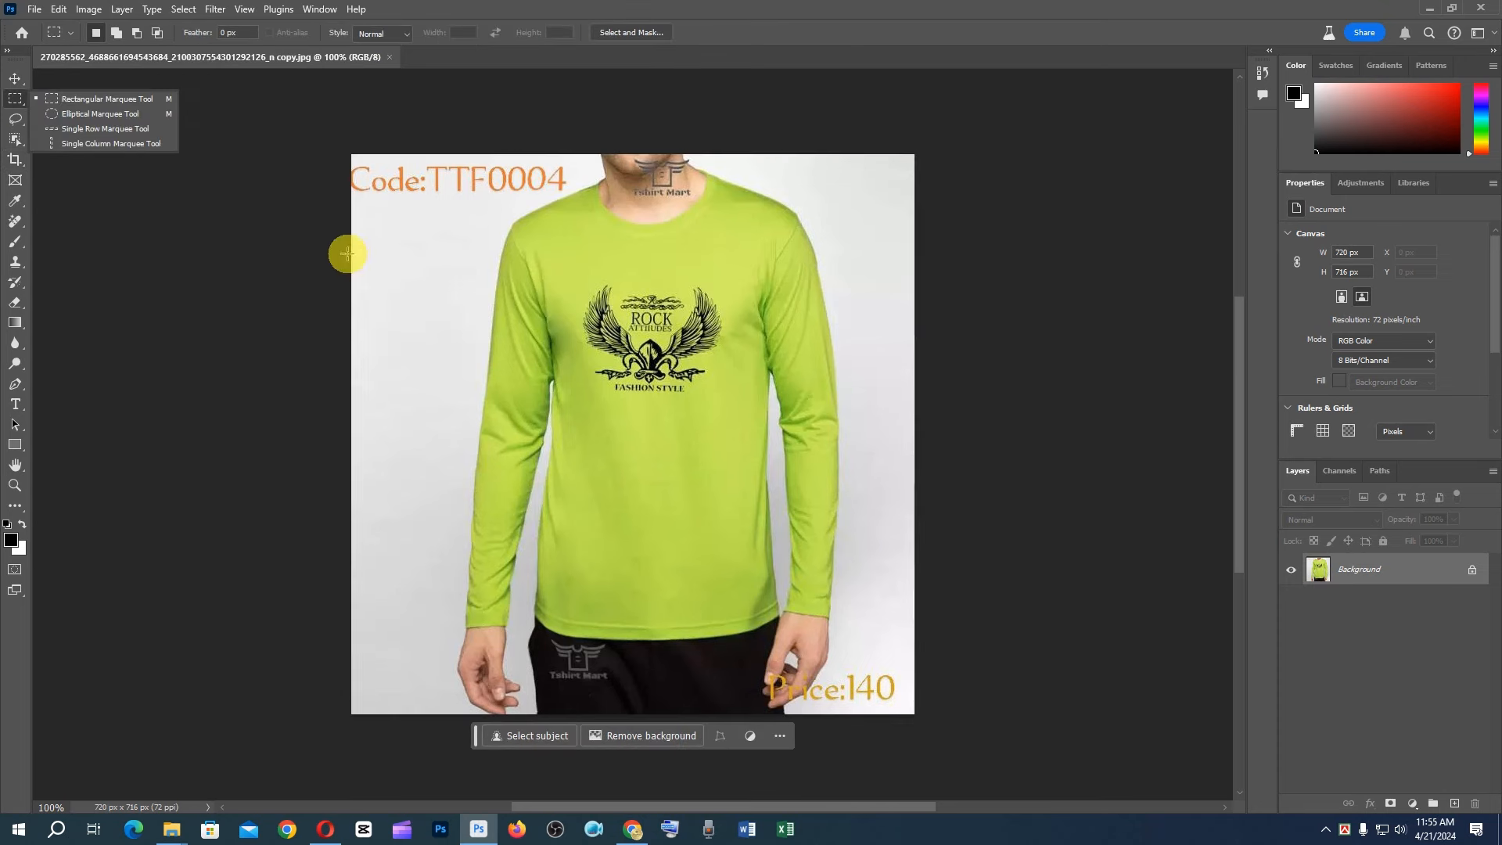
drag(348, 244, 449, 783)
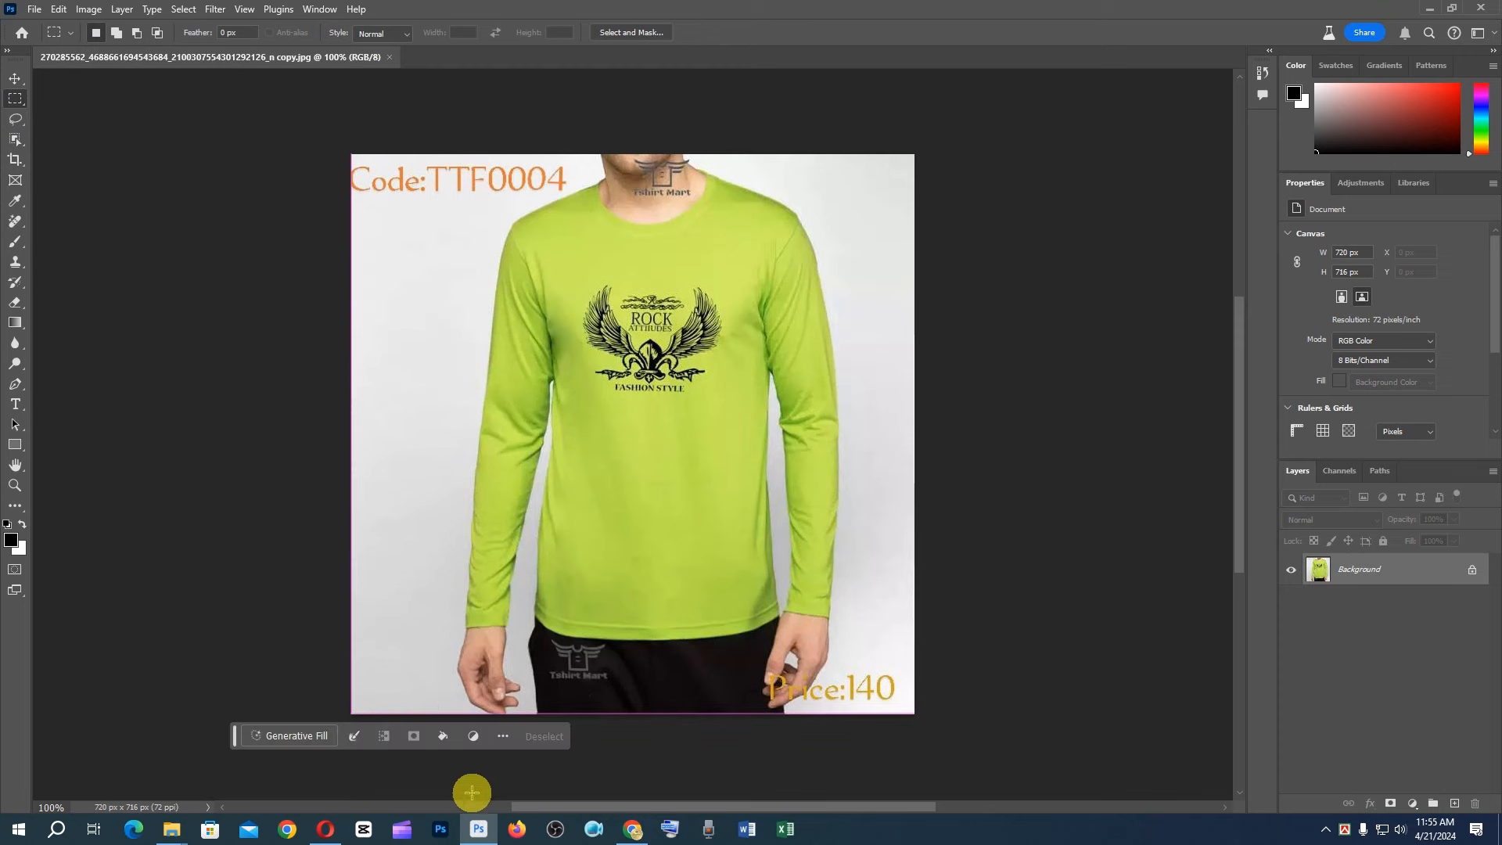
click(294, 736)
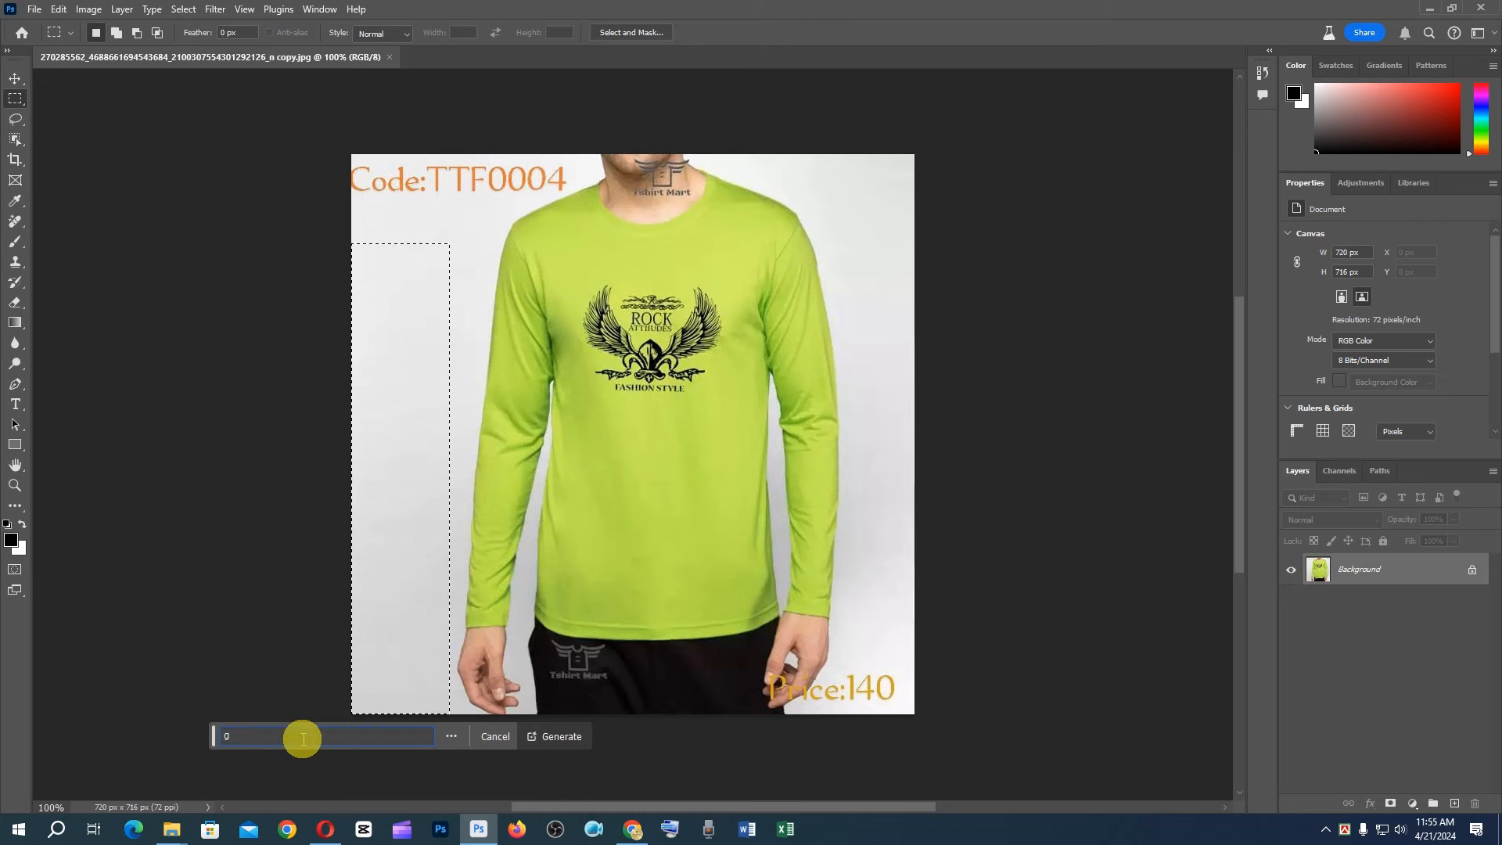
key(BackSpace)
key(BackSpace)
text(g)
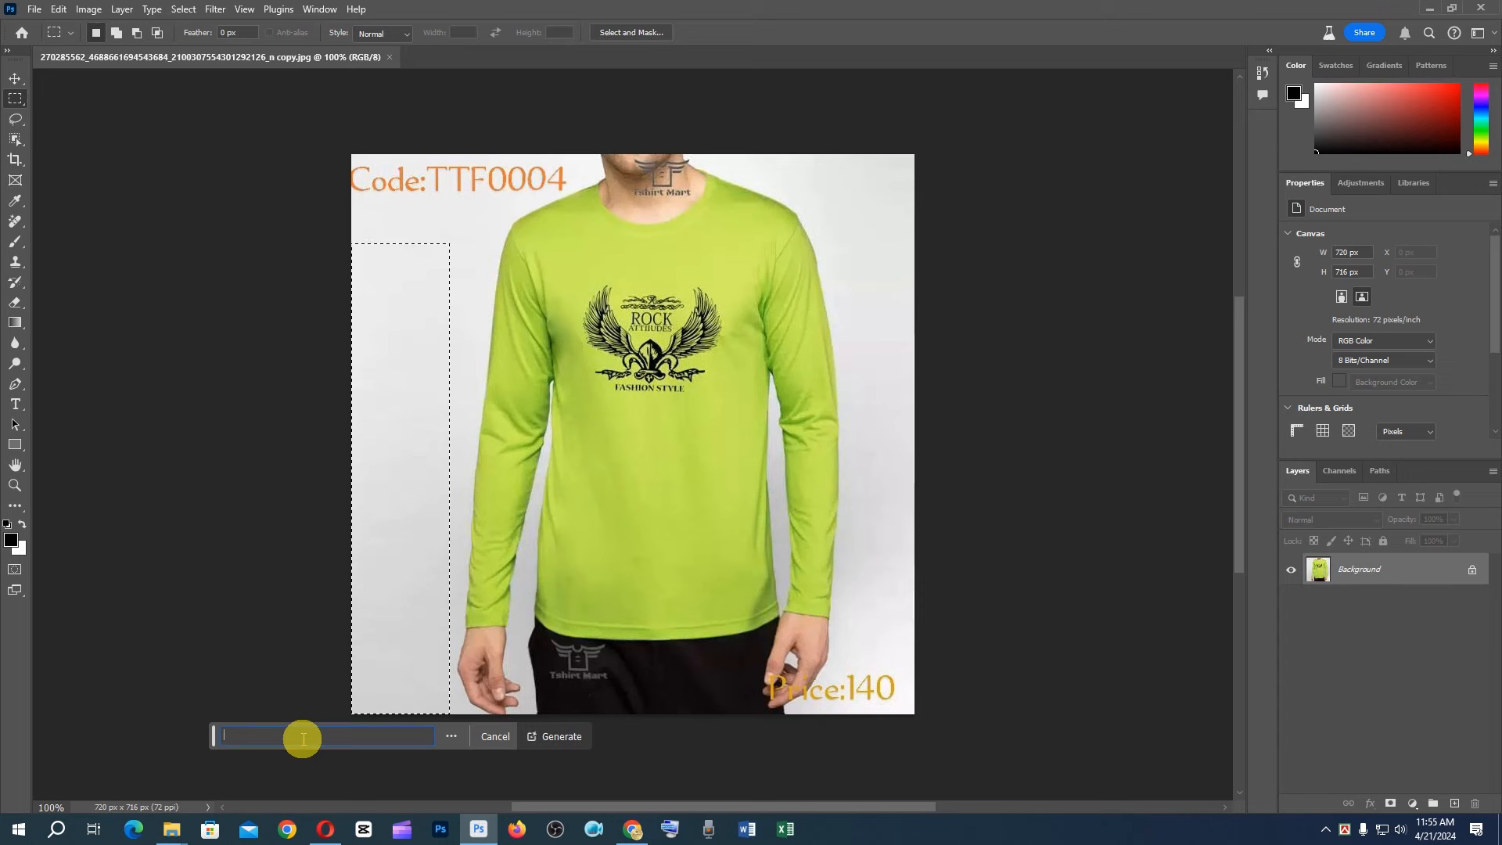
text(lower)
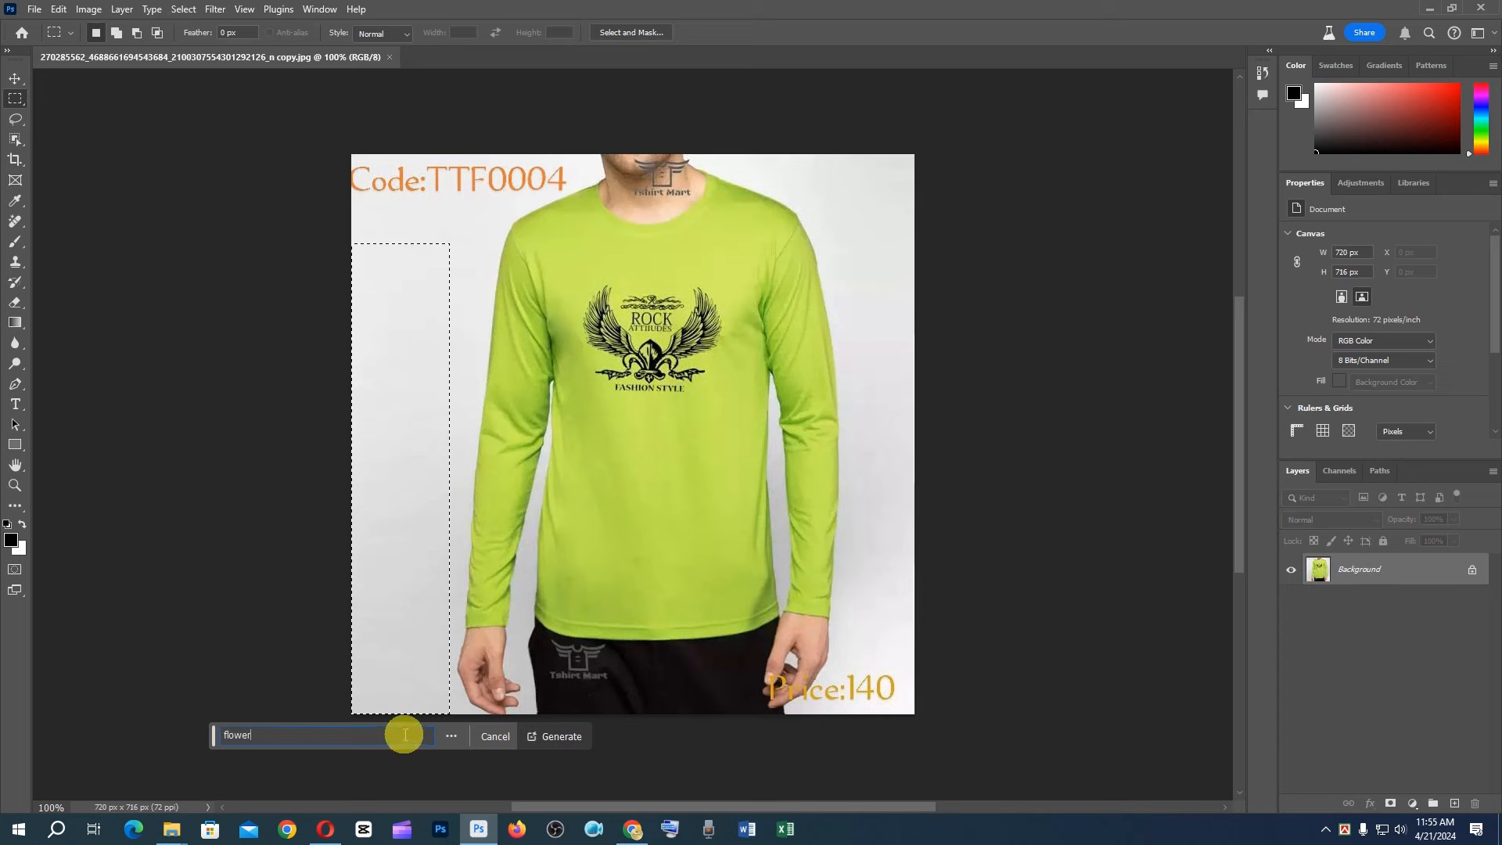
click(564, 737)
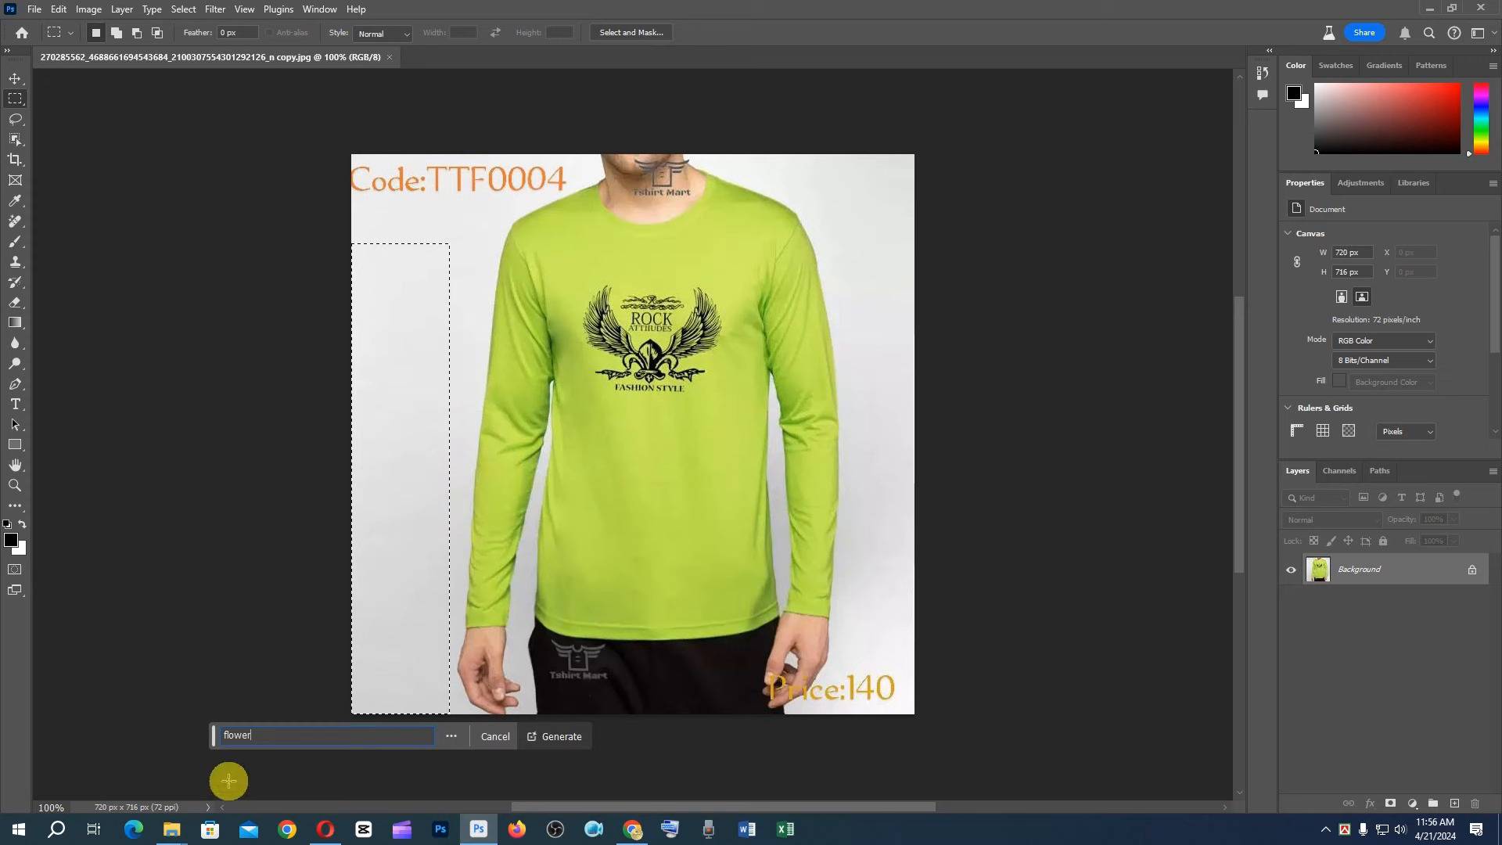
Step: Switch to Chrome and search Google for "adobe"
drag(265, 737, 75, 712)
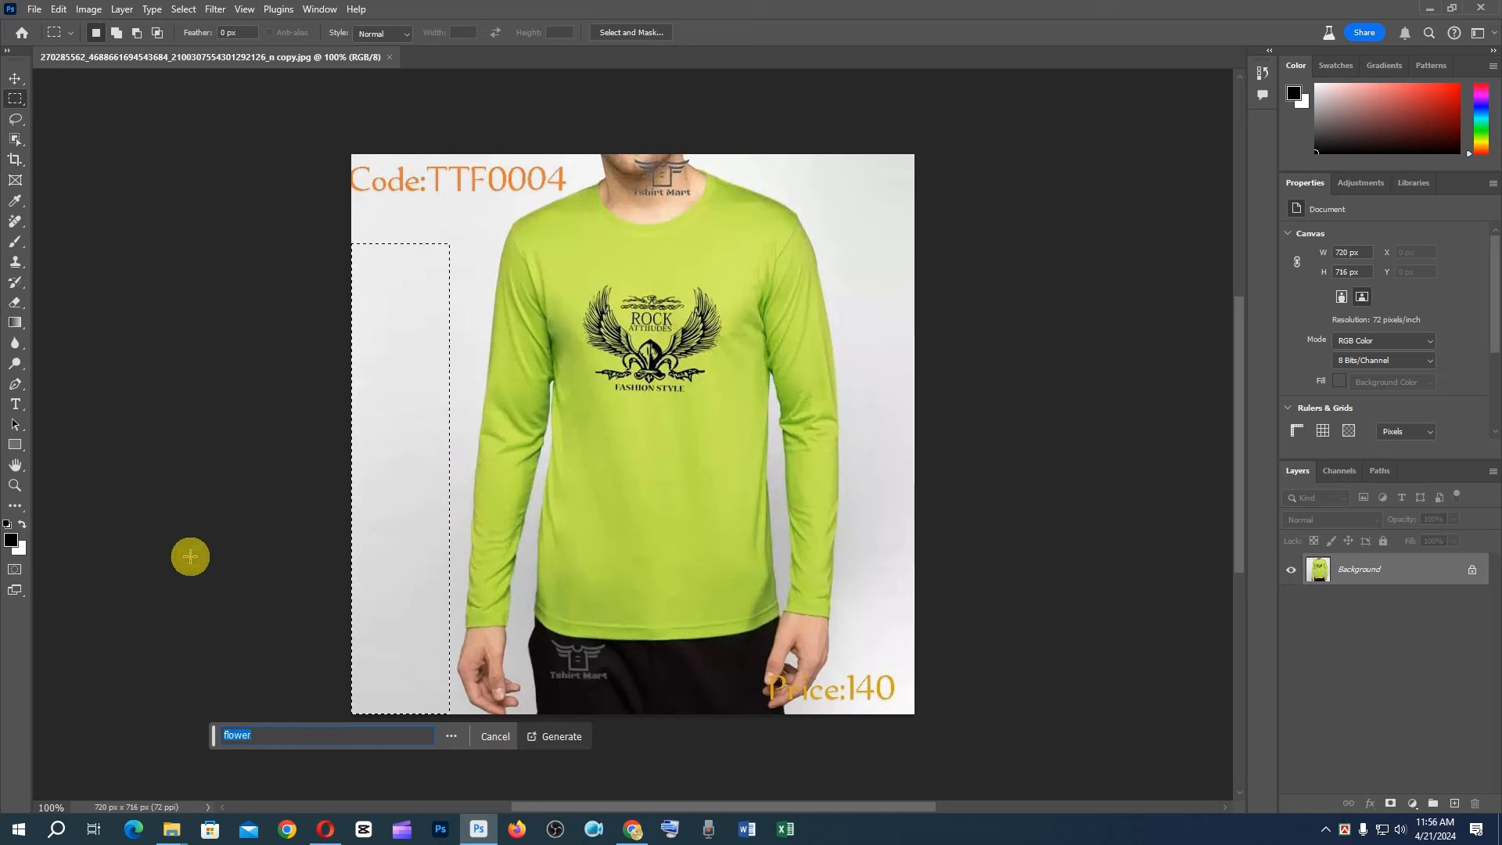
click(1433, 9)
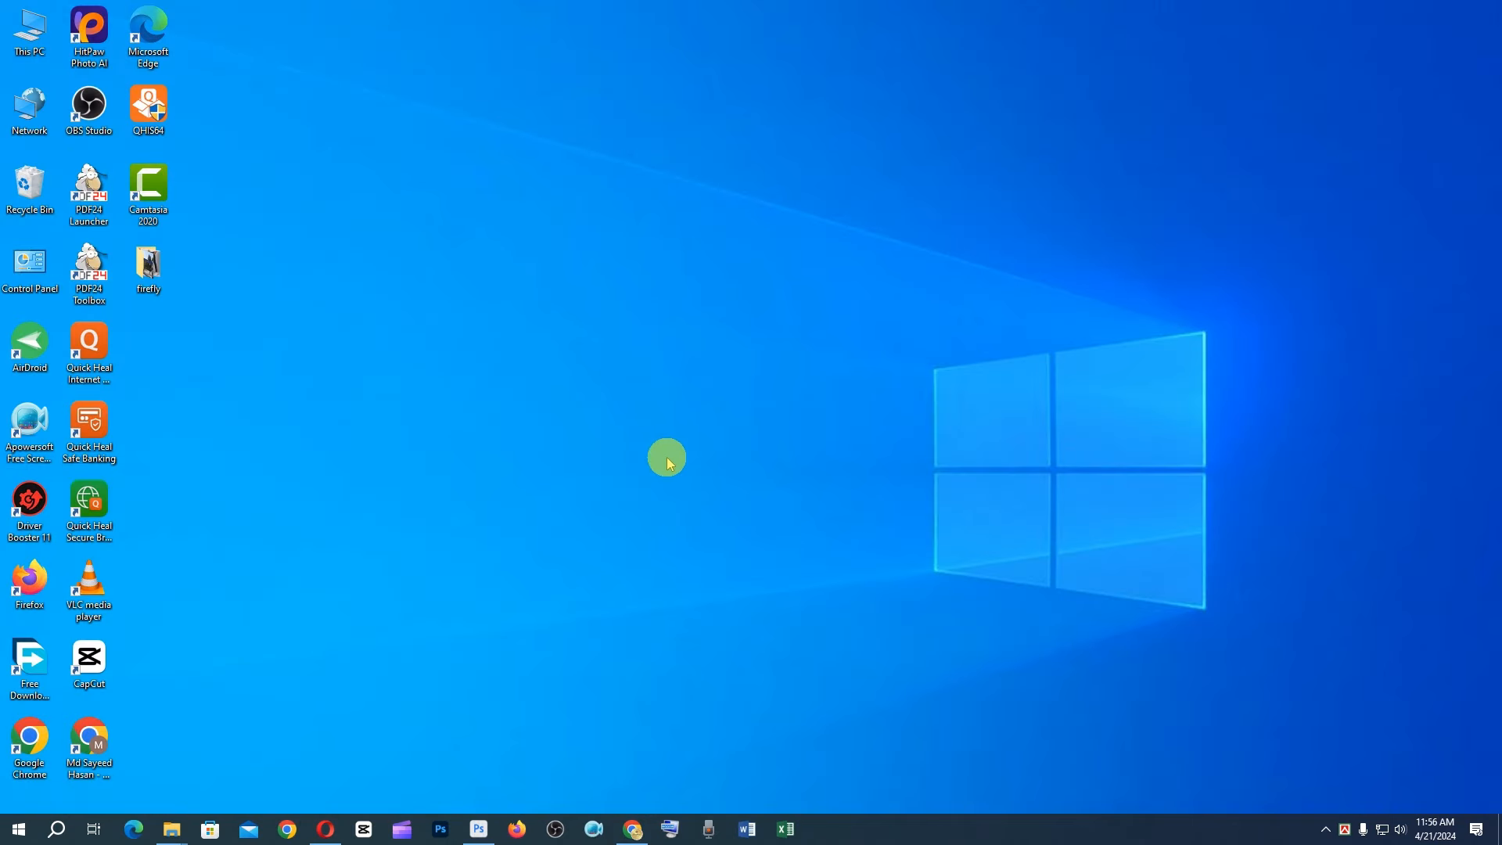
right_click(540, 265)
click(583, 313)
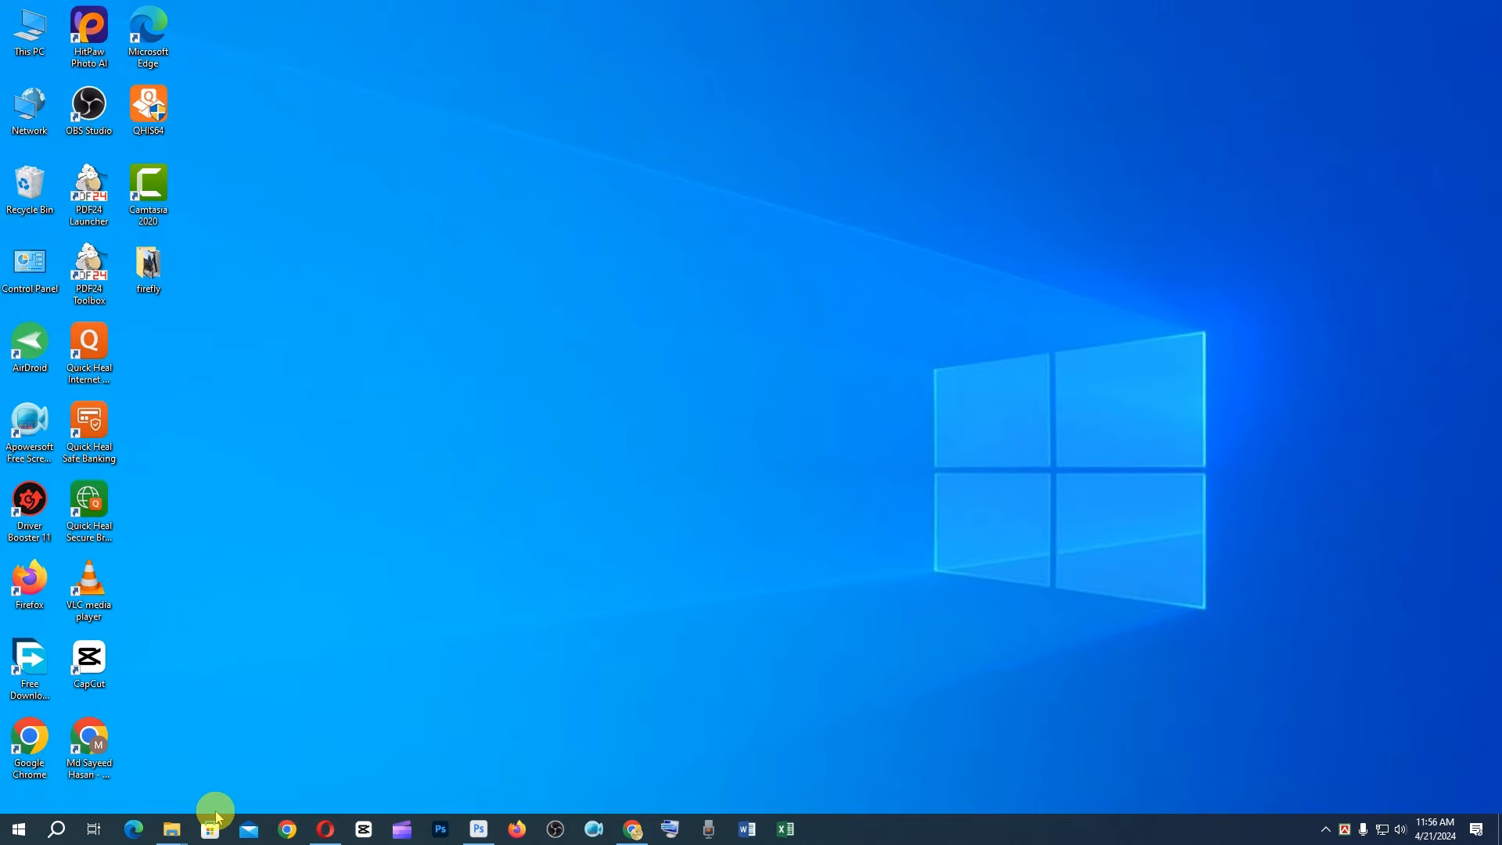
click(287, 829)
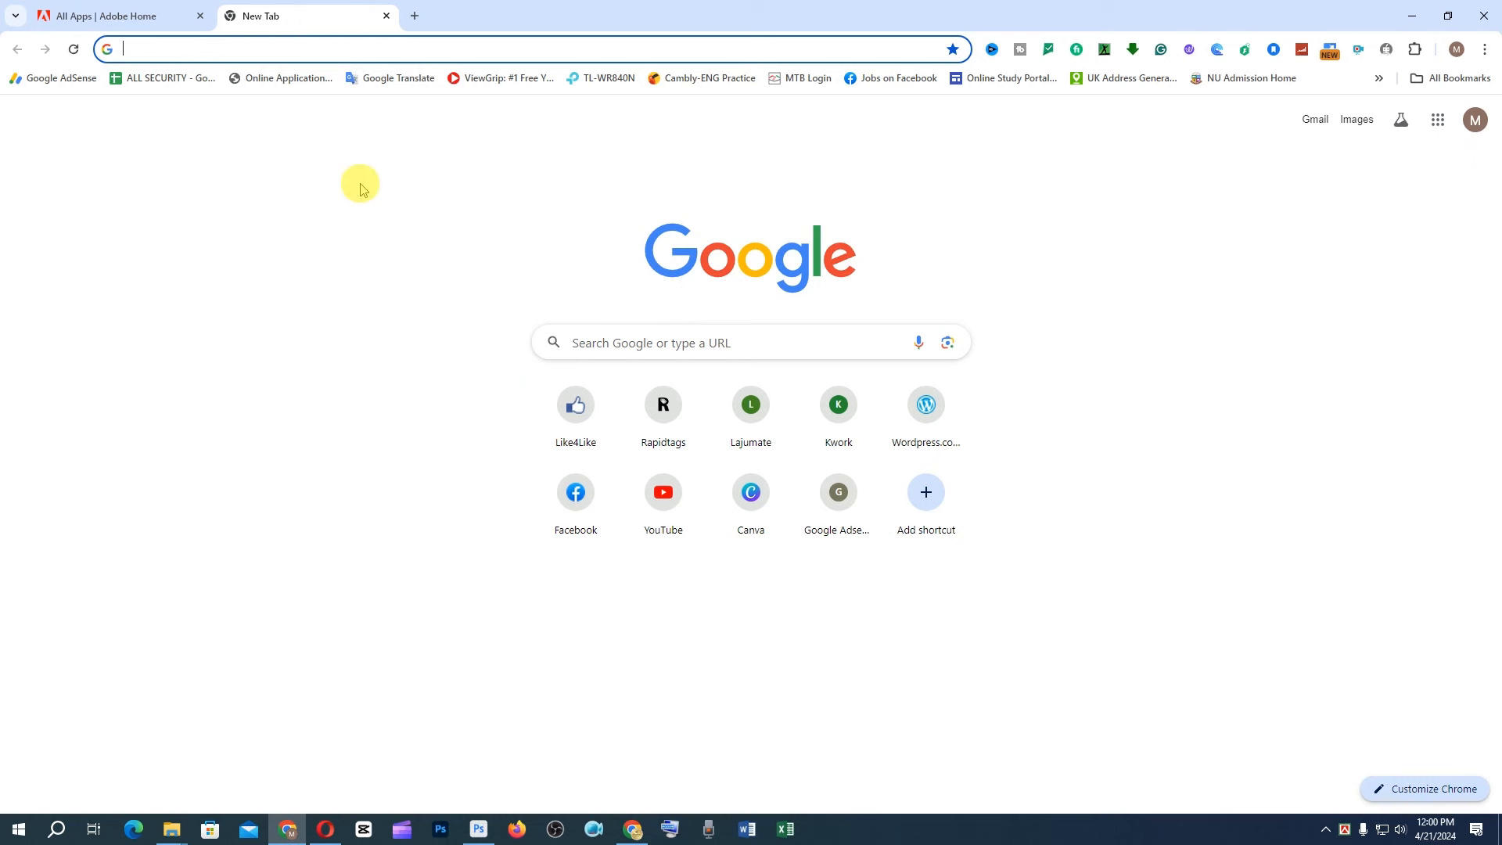
text(ad)
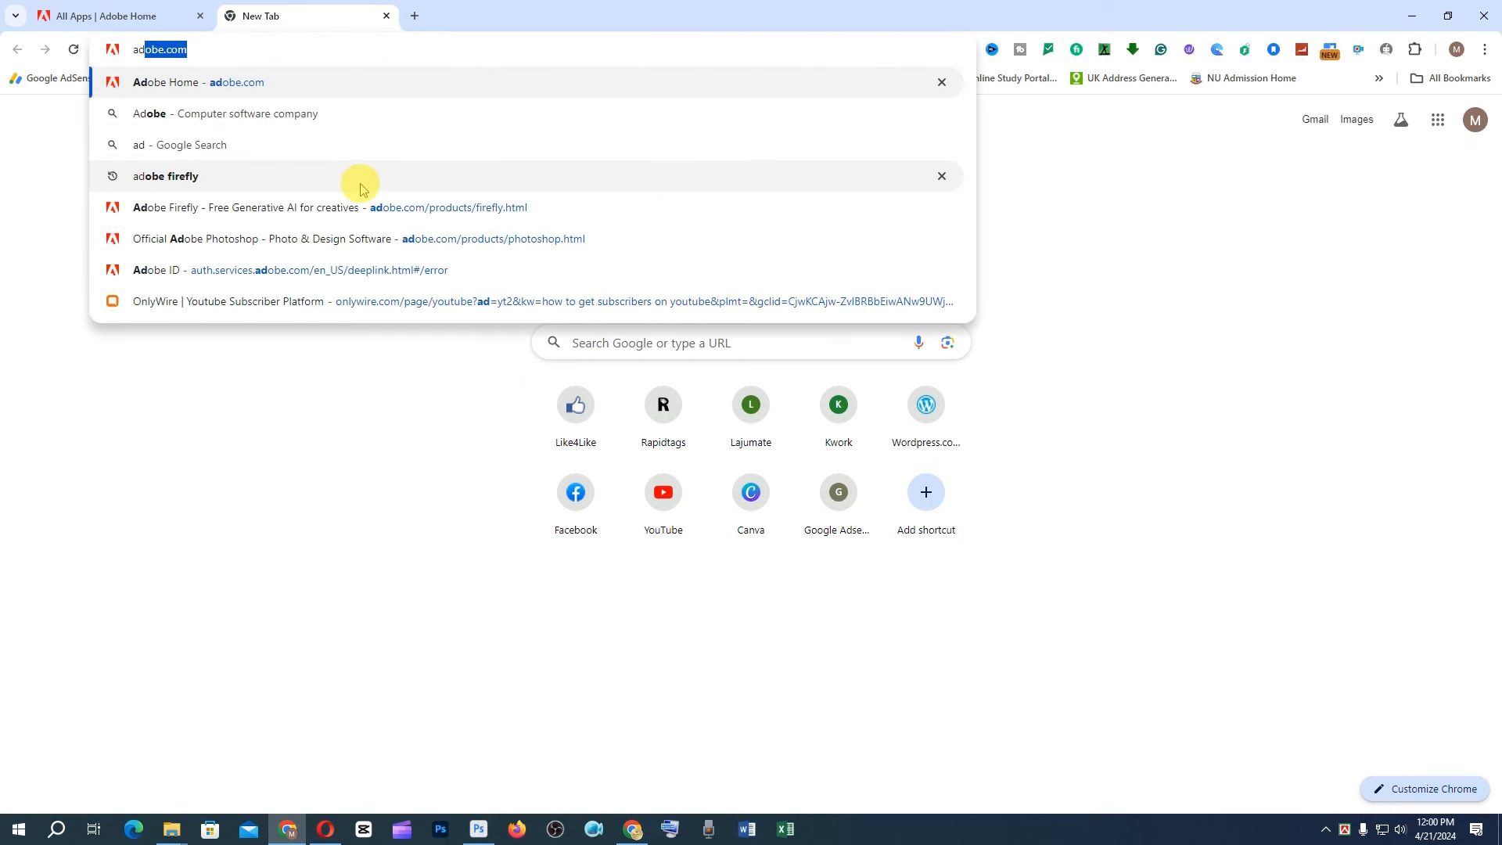
text(obe)
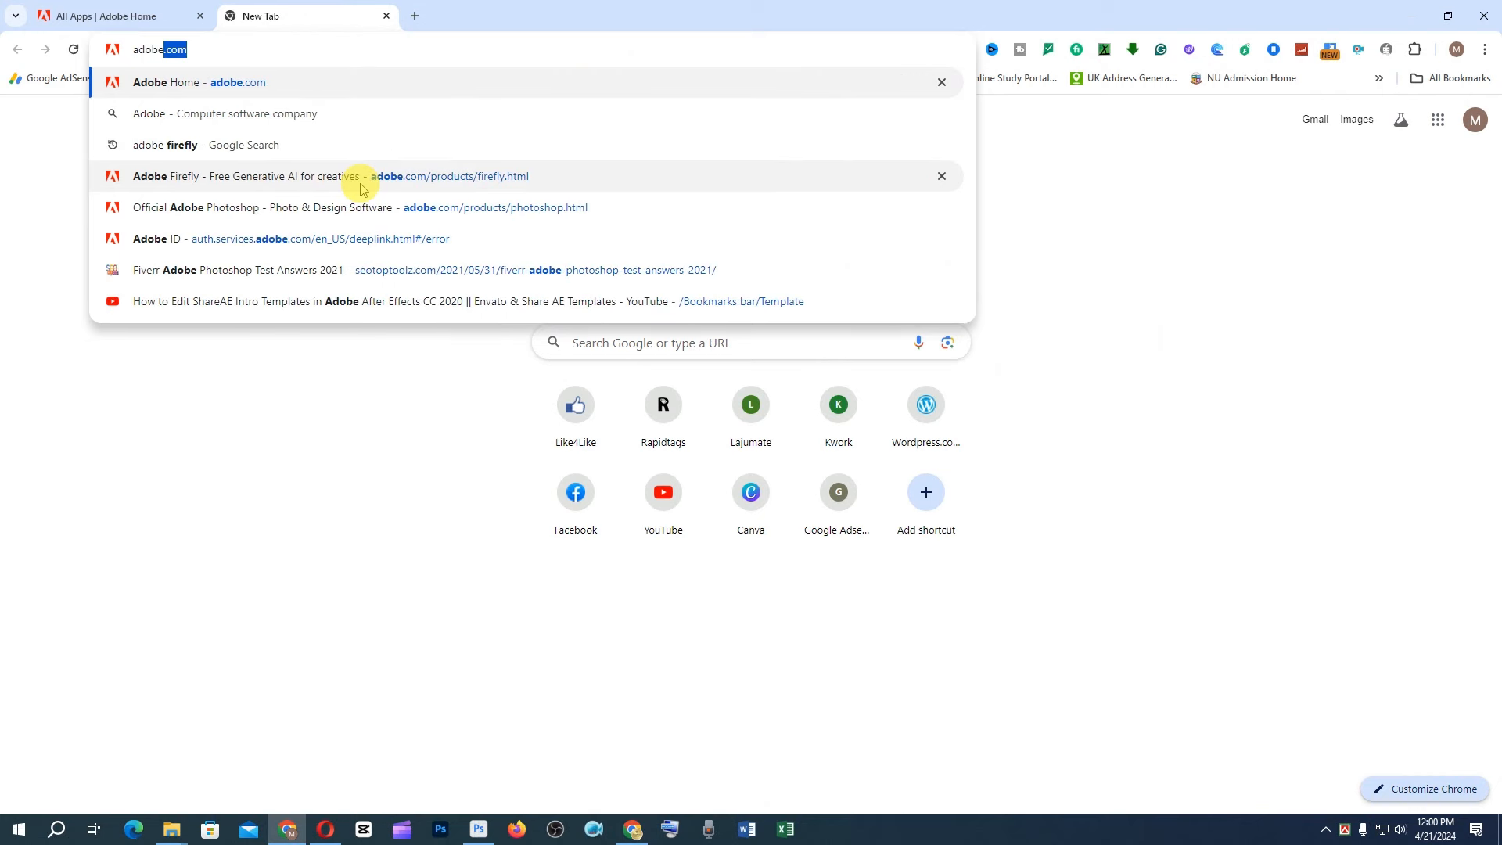
key(BackSpace)
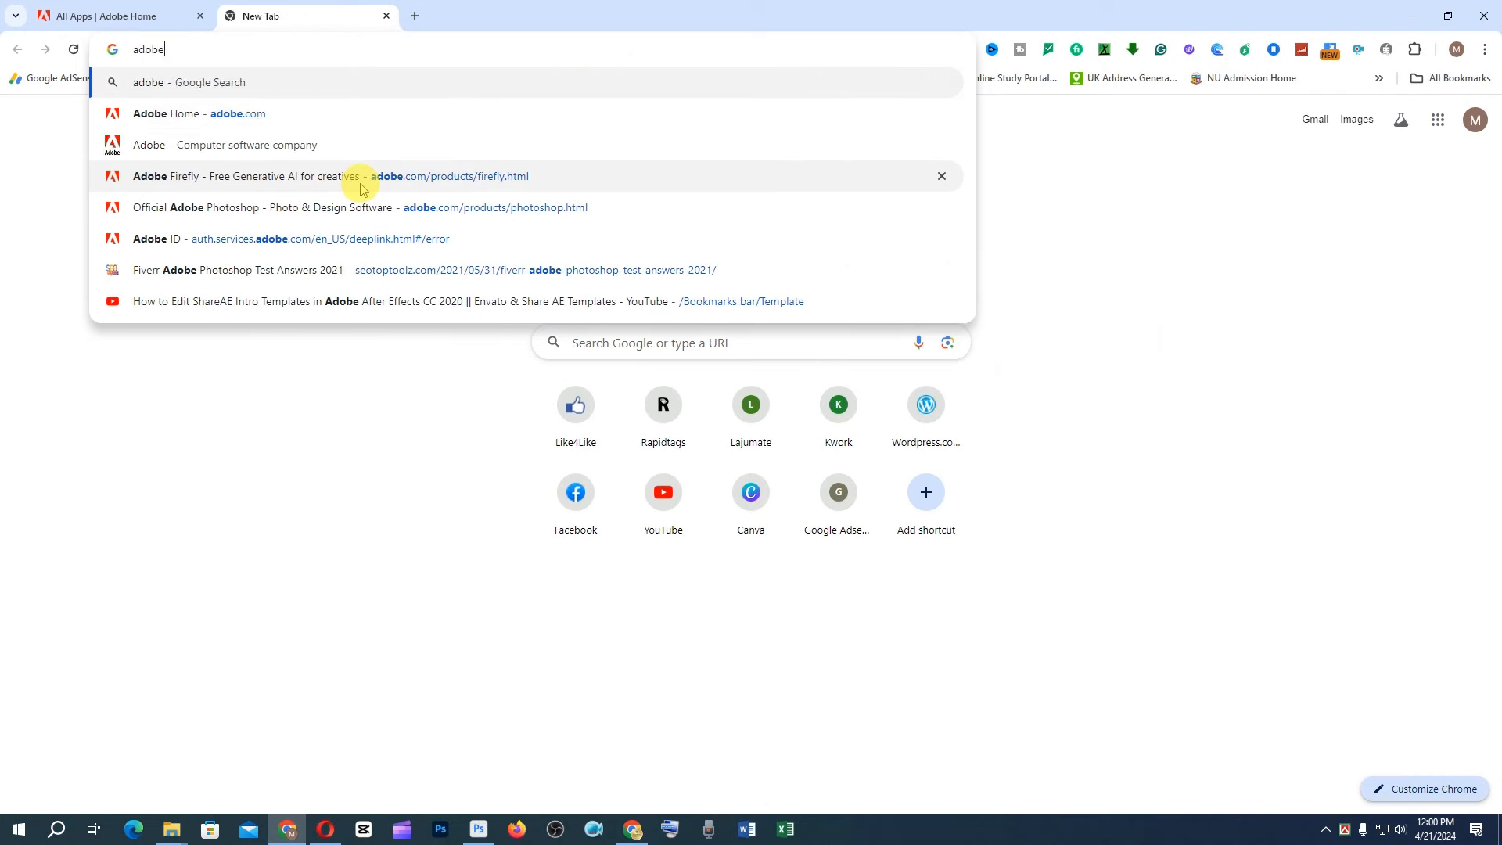
key(Return)
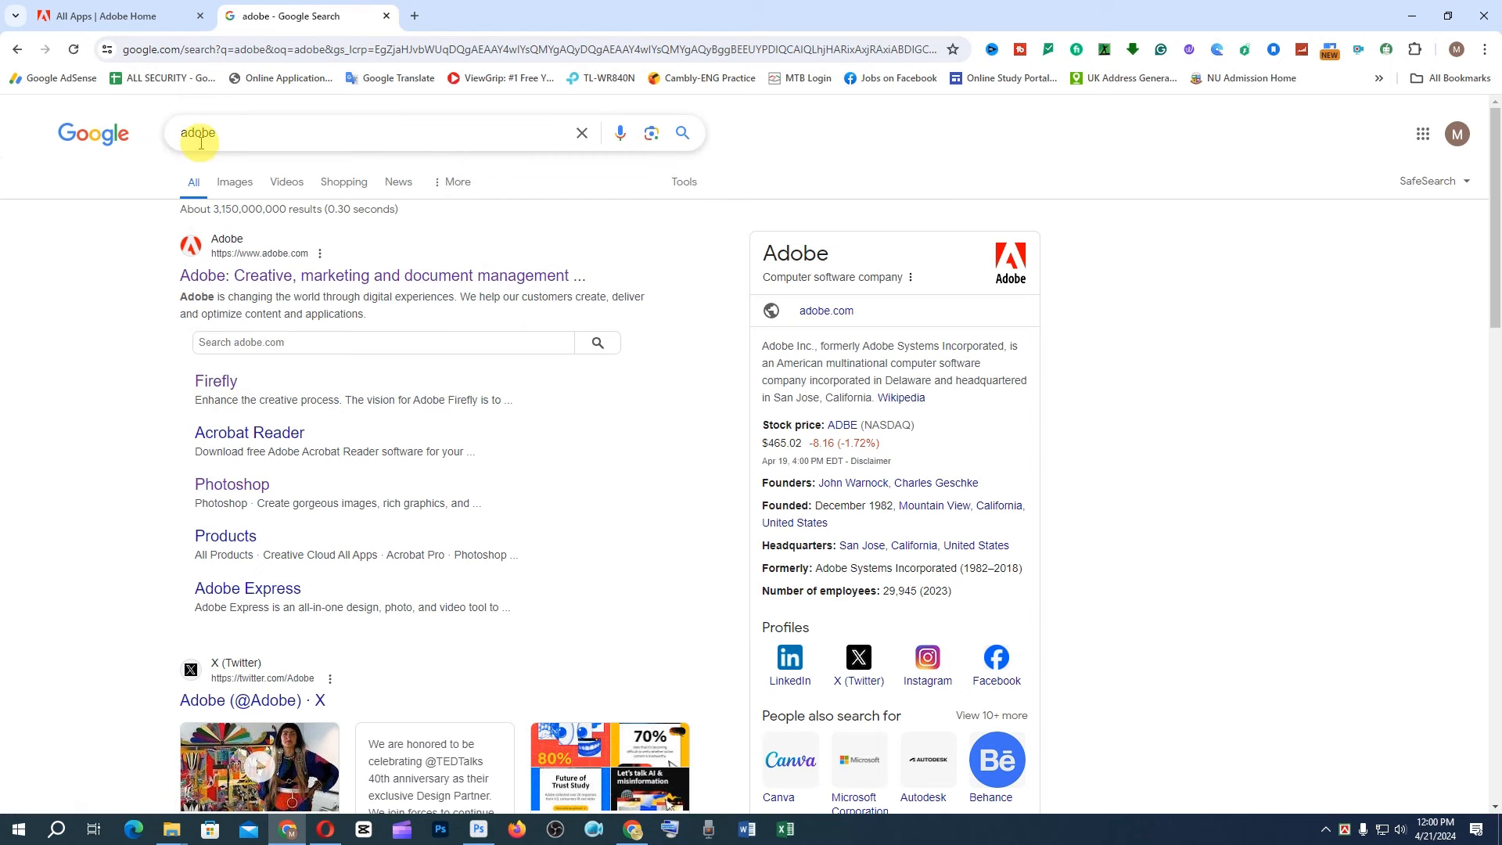
Step: Open the Firefly site from the search results and look over its generative AI options
click(212, 381)
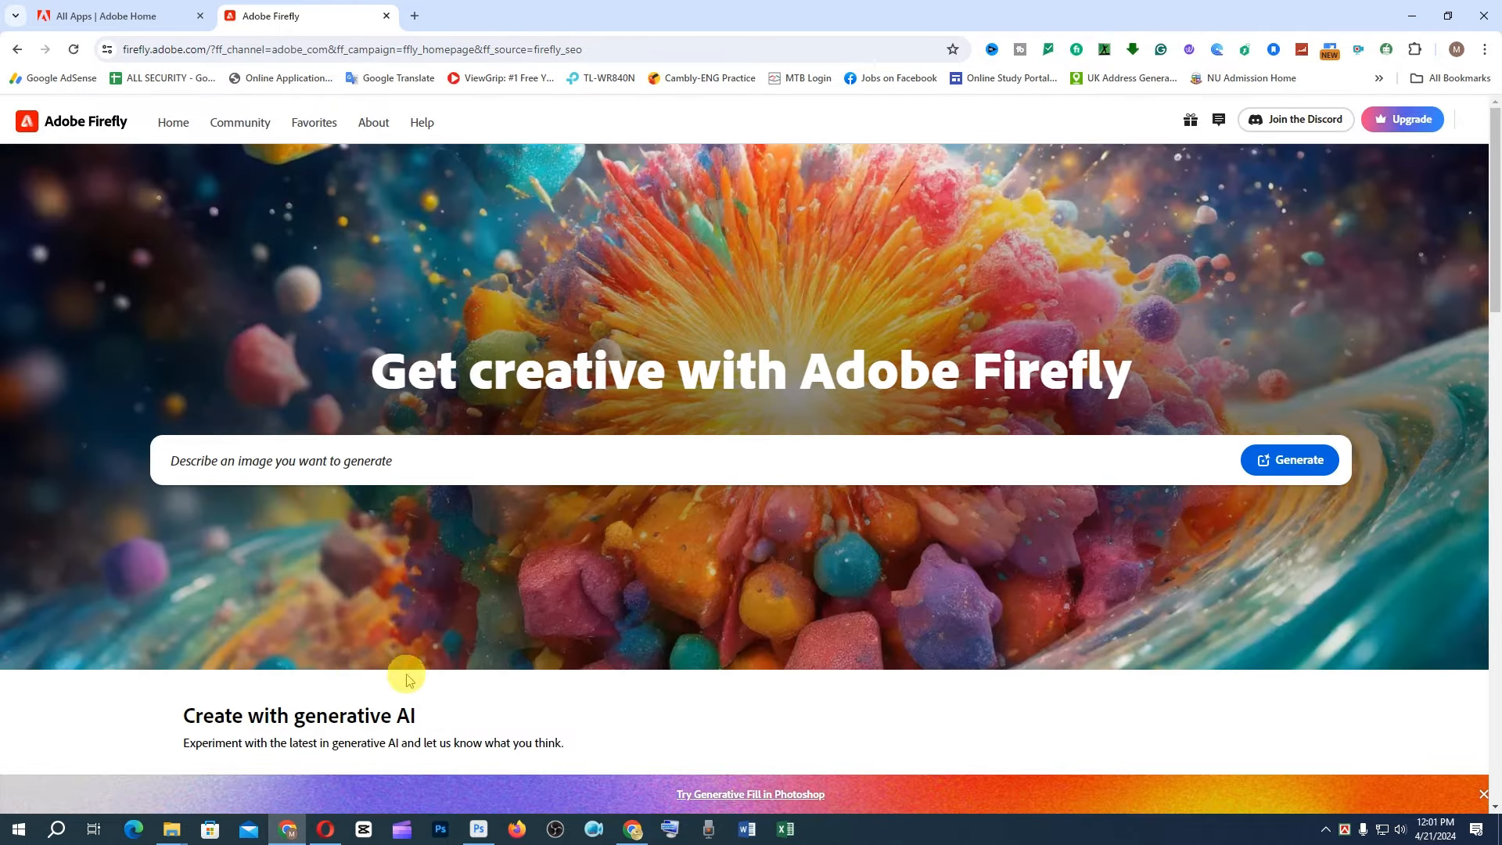
text(Big bang uni)
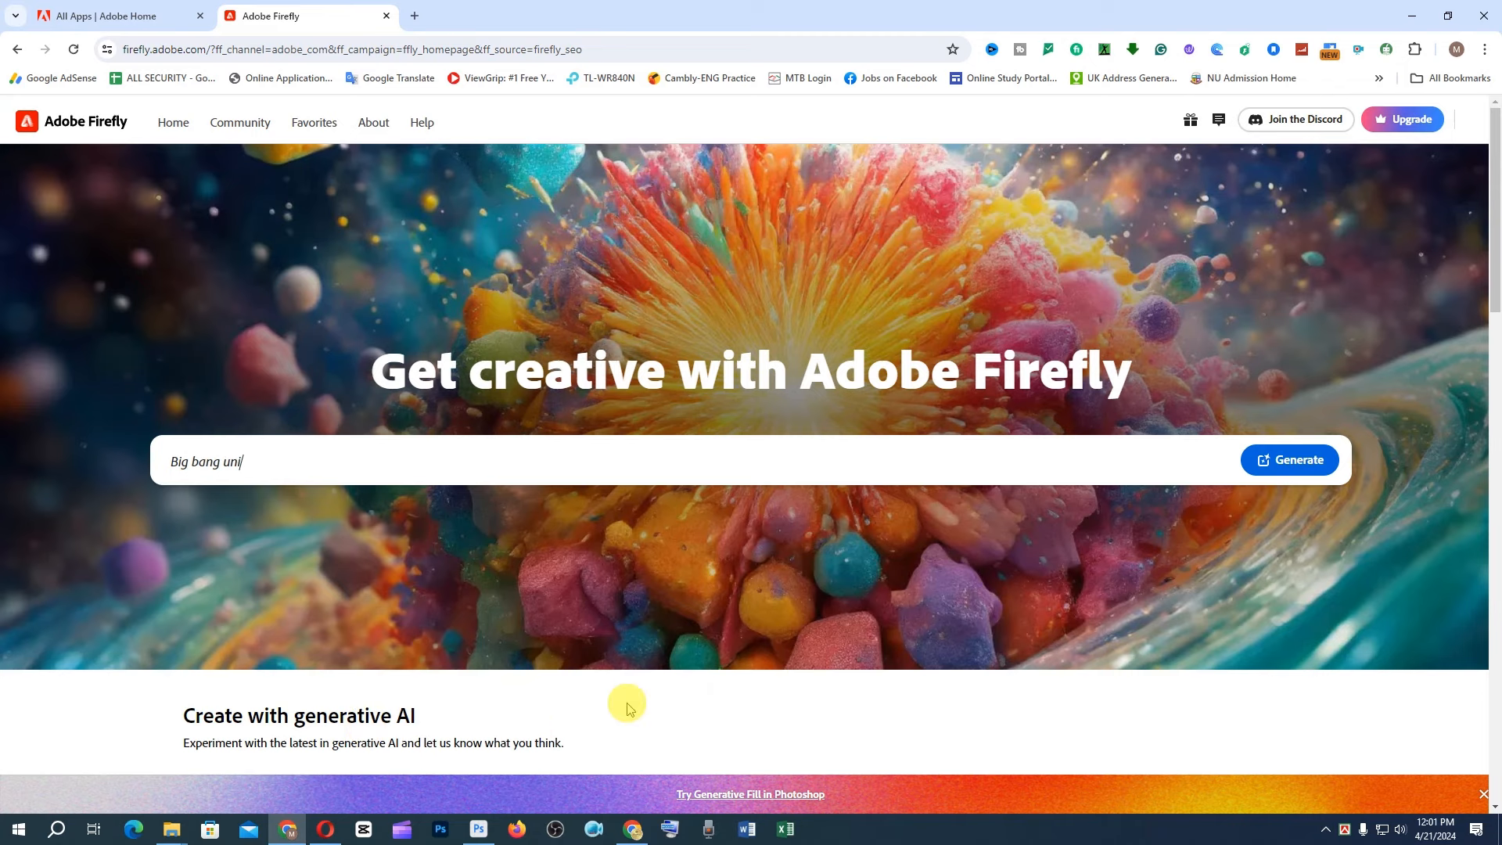
text(verse explosion, supern)
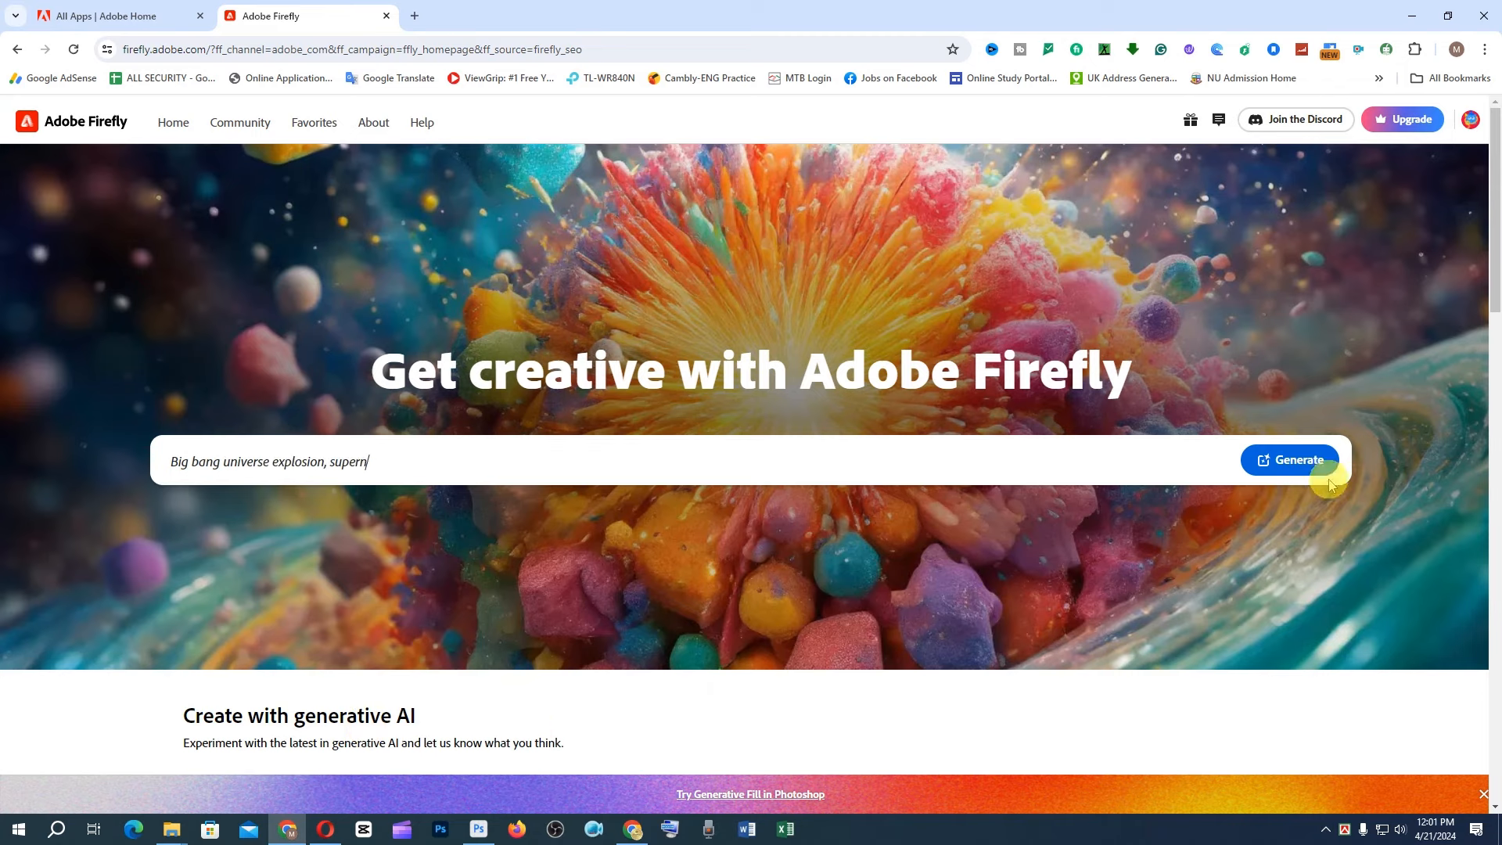
scroll(469, 655, down, 8)
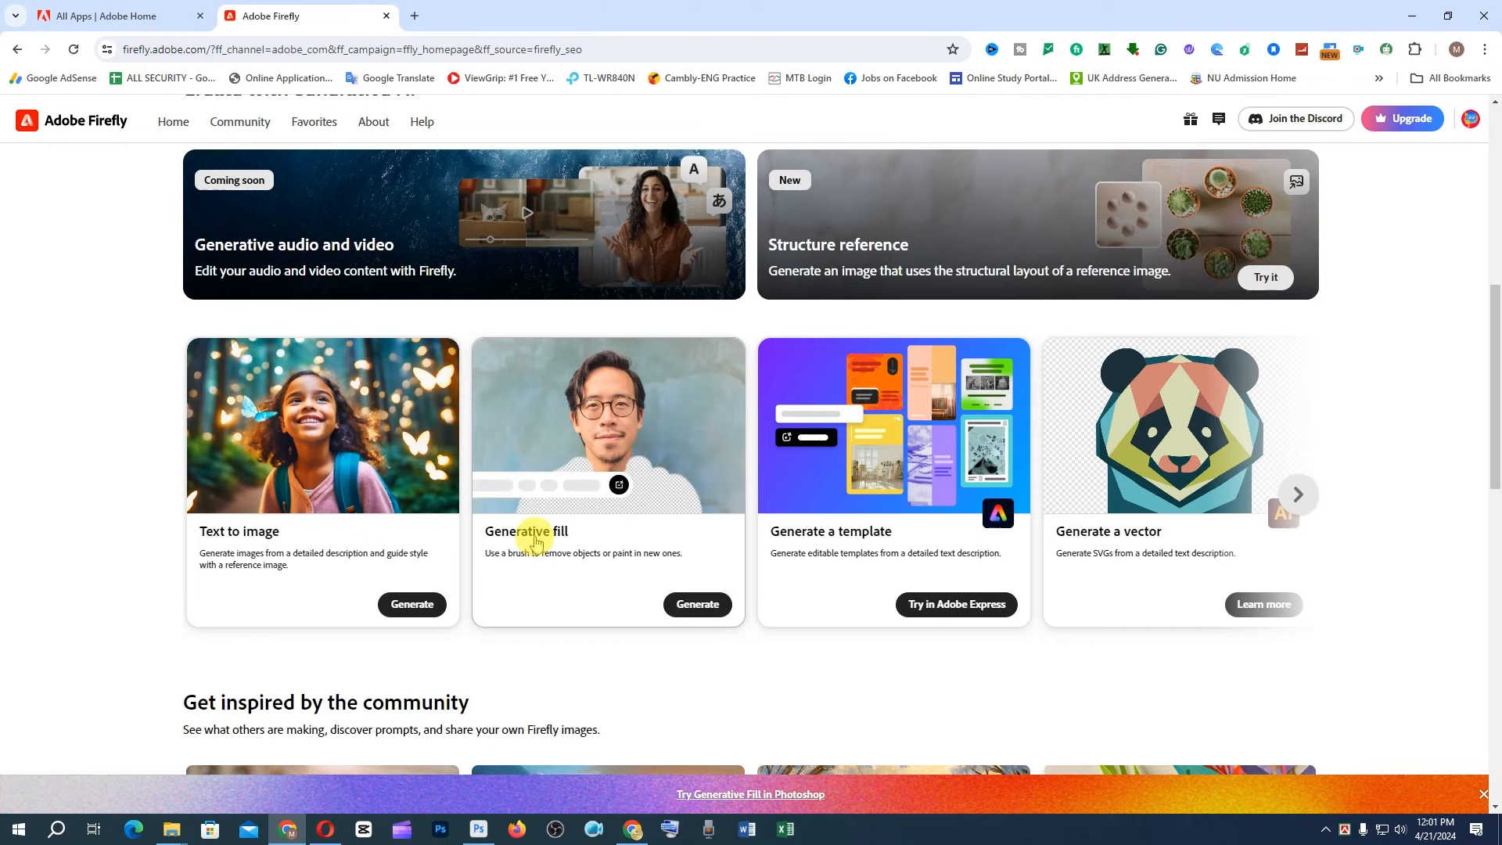
click(286, 830)
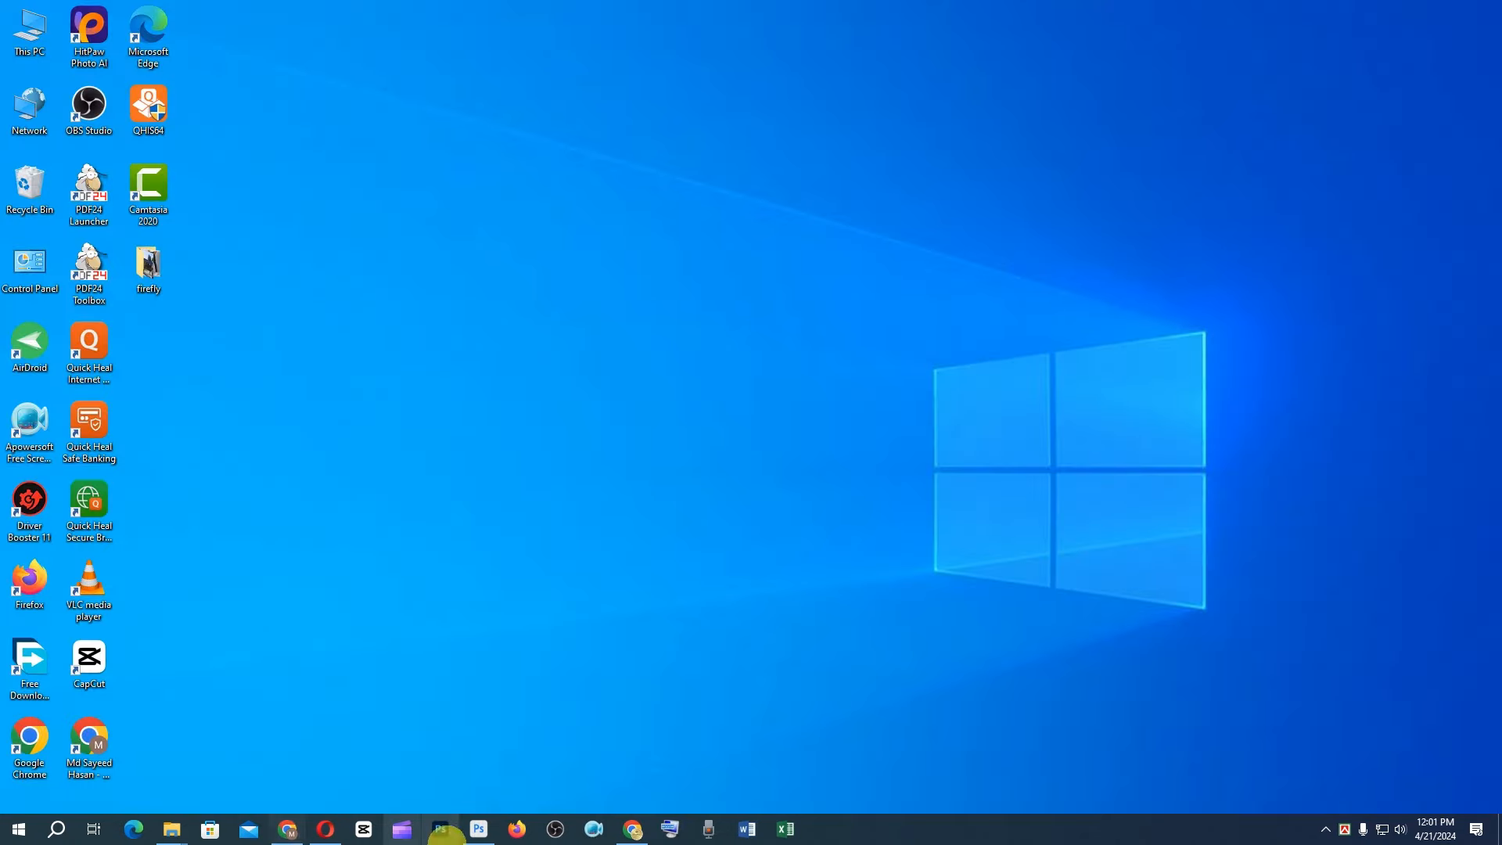
click(479, 827)
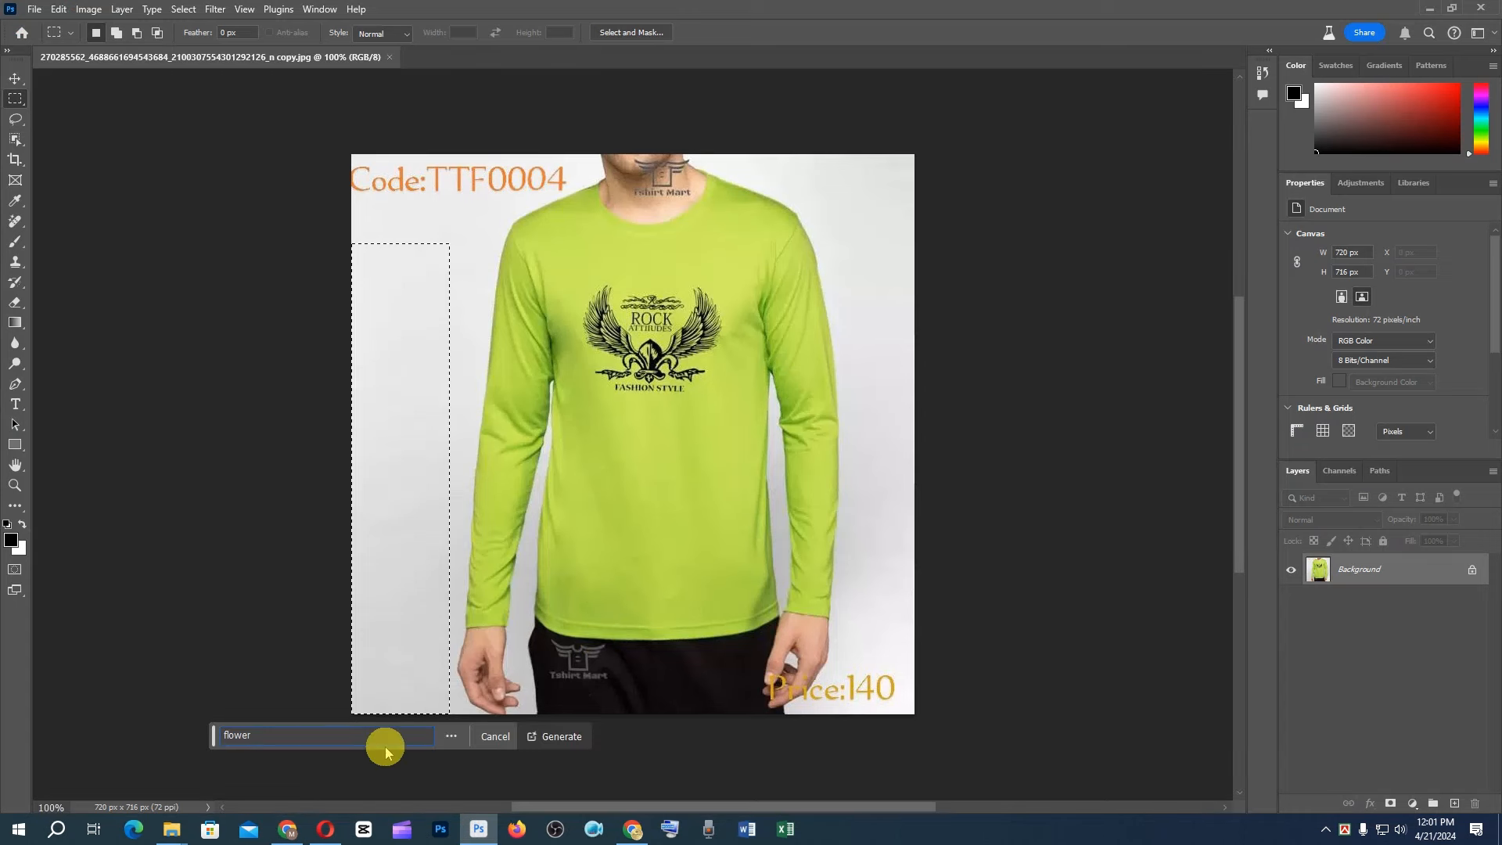
drag(276, 734, 43, 738)
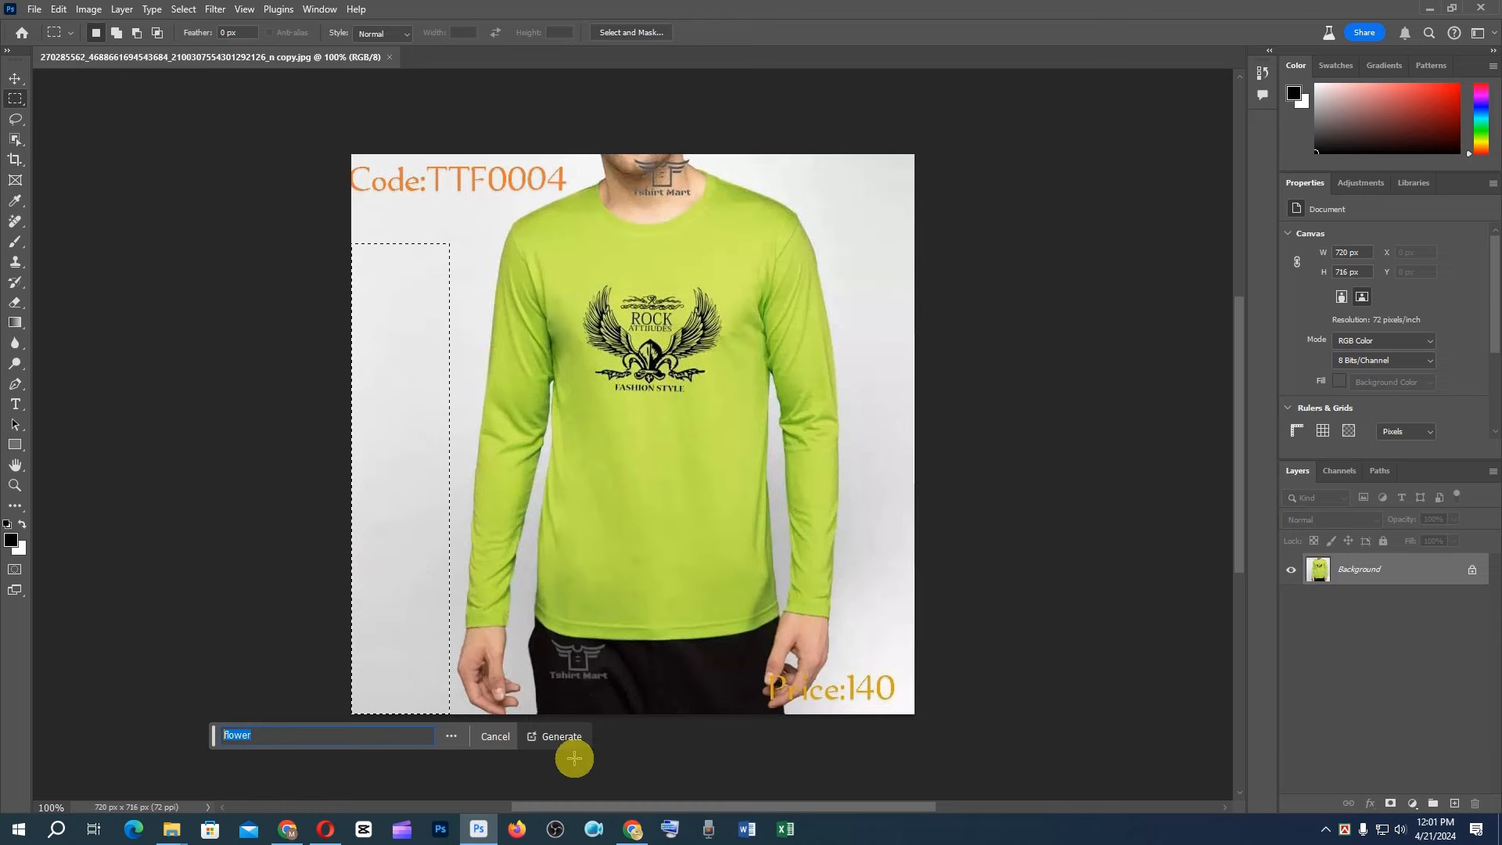
click(1431, 7)
click(290, 828)
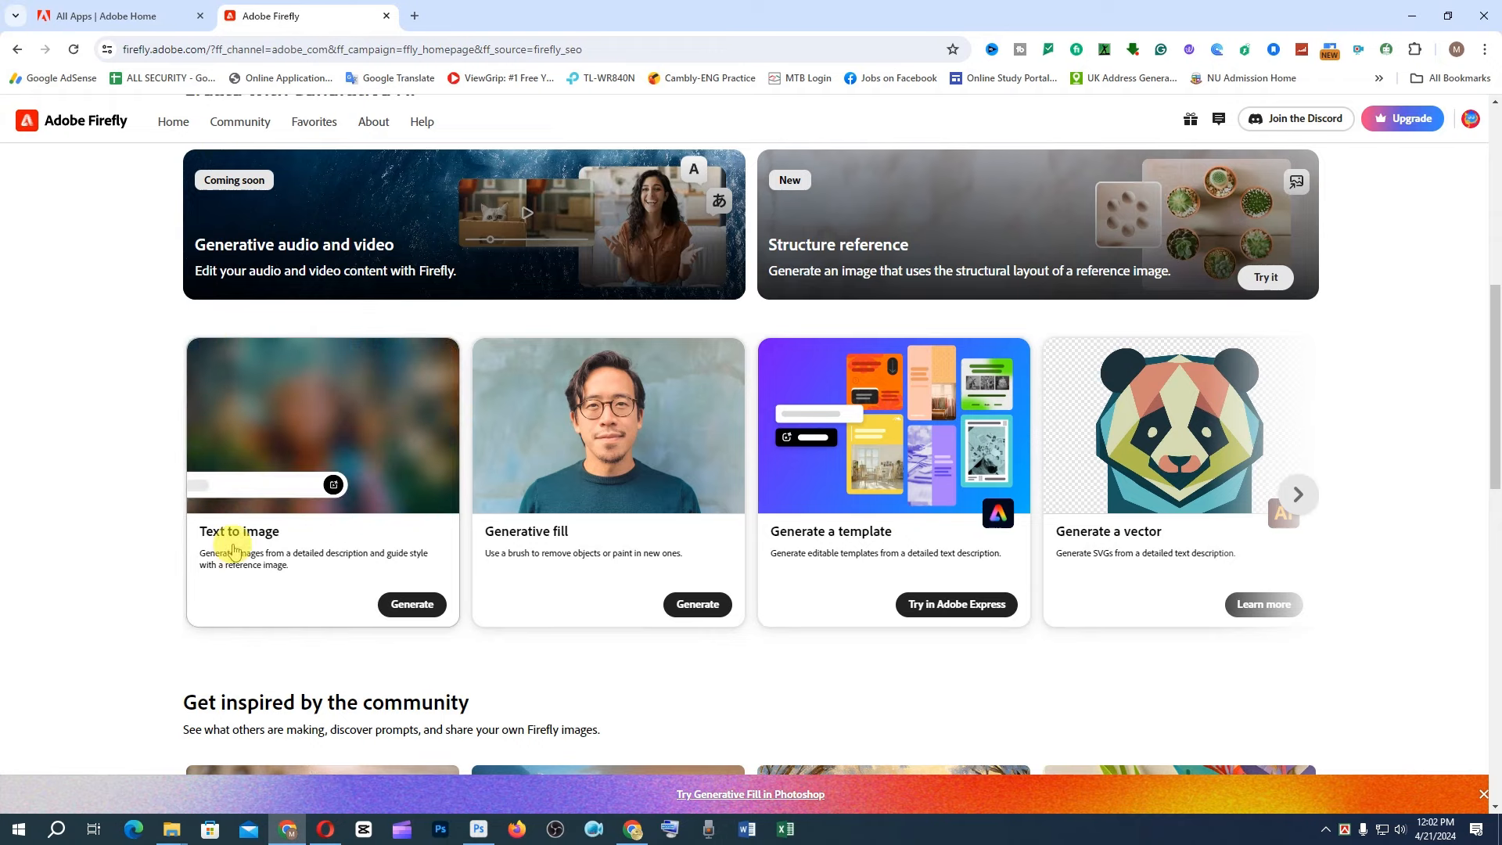
click(476, 831)
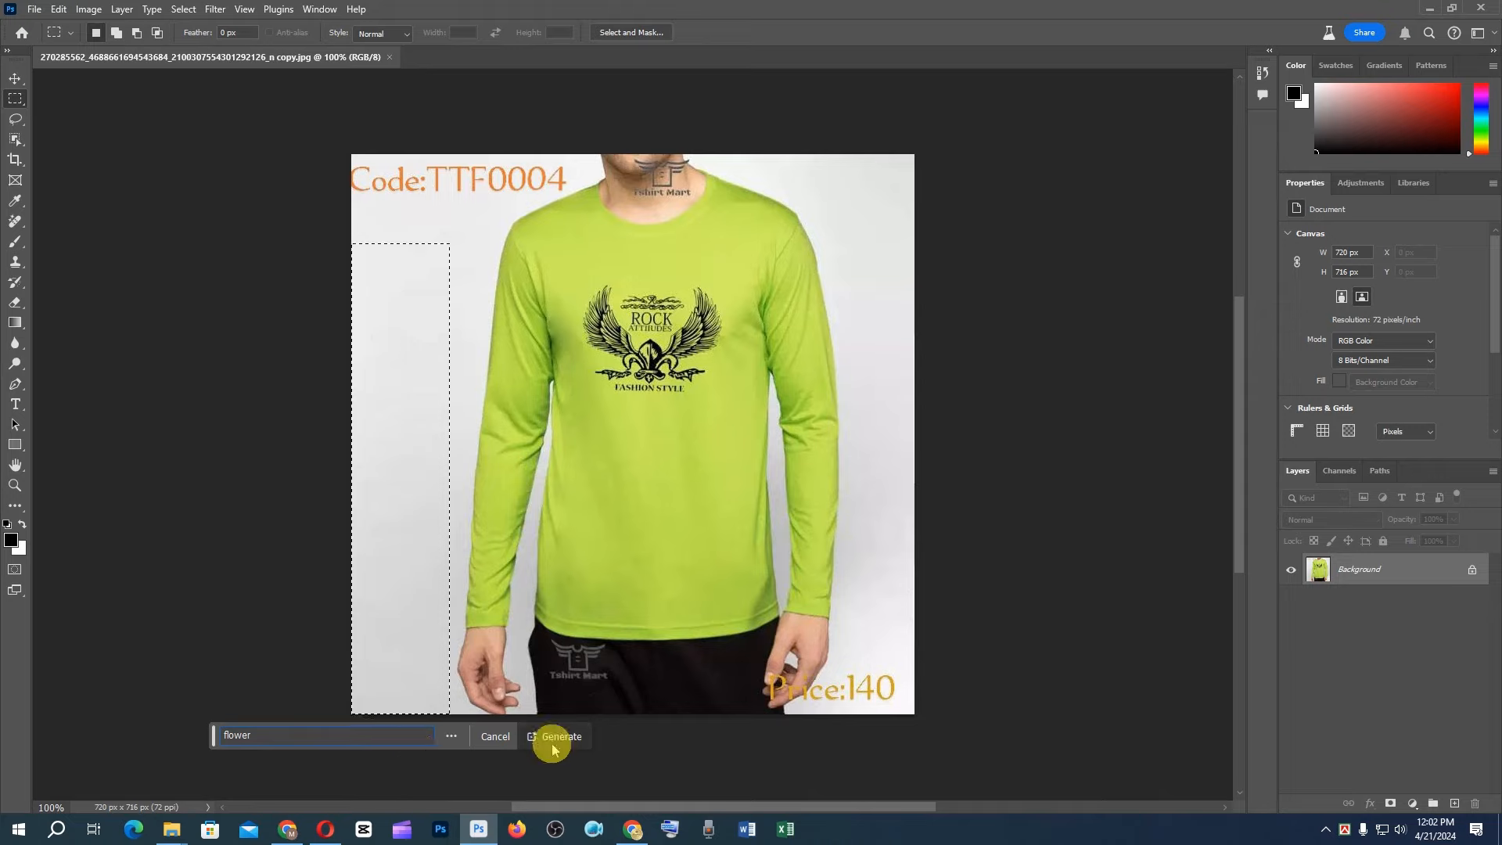
click(489, 814)
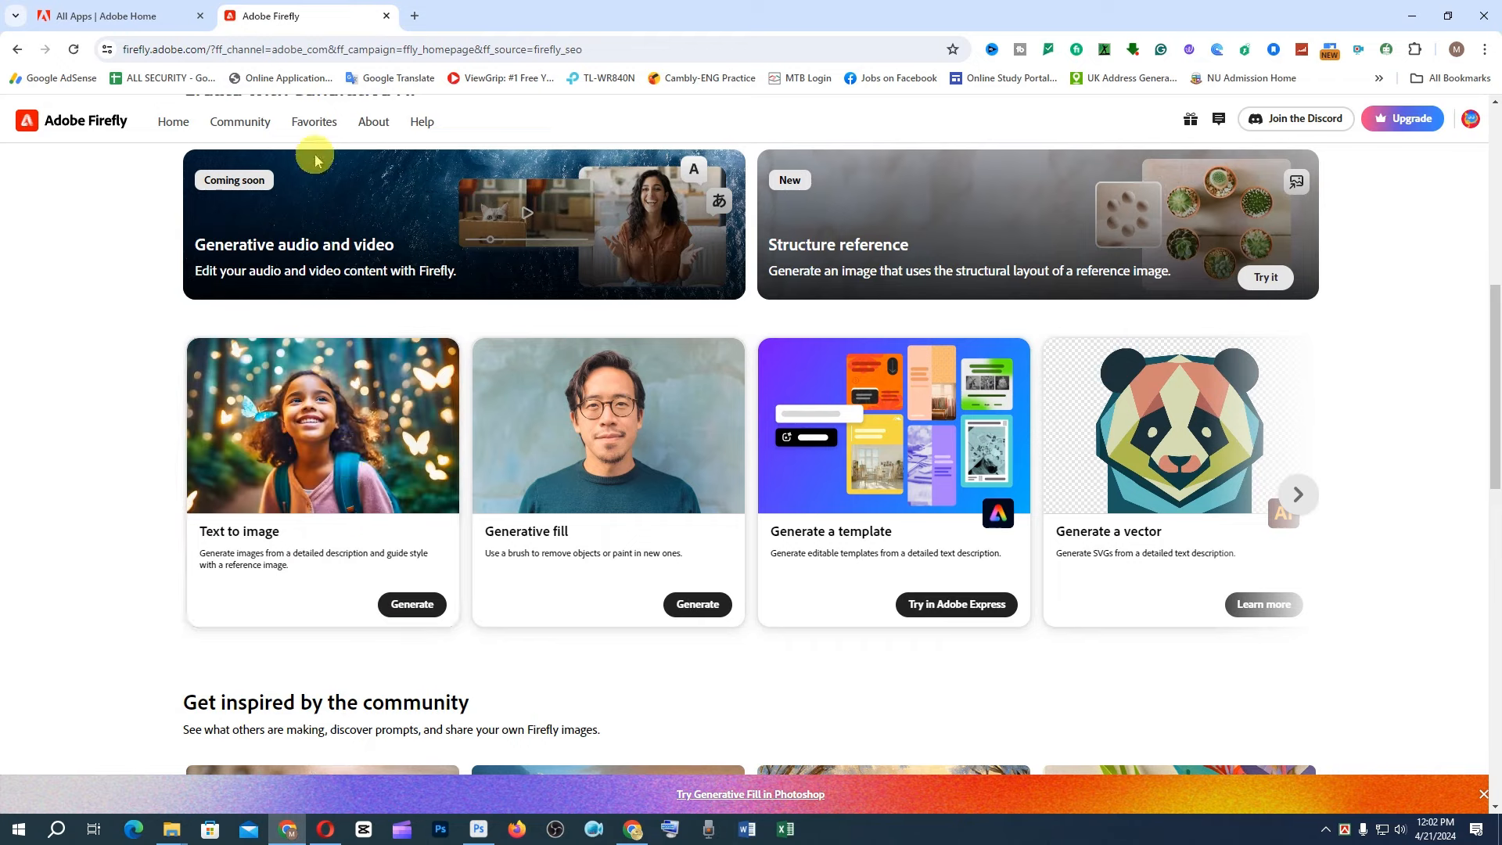
Step: Open Google Translate in a new browser tab
click(418, 17)
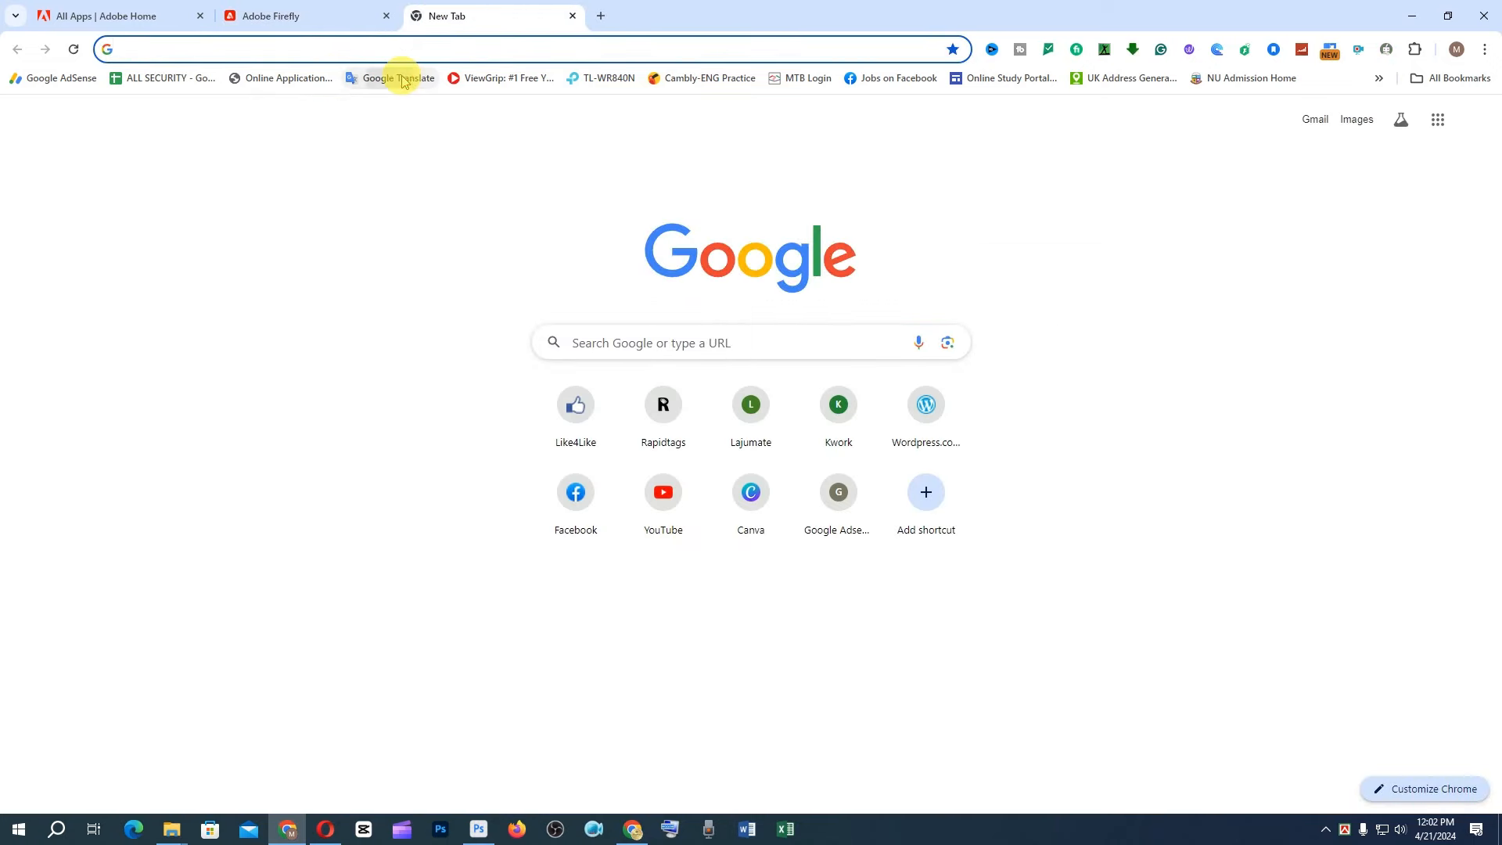
click(401, 78)
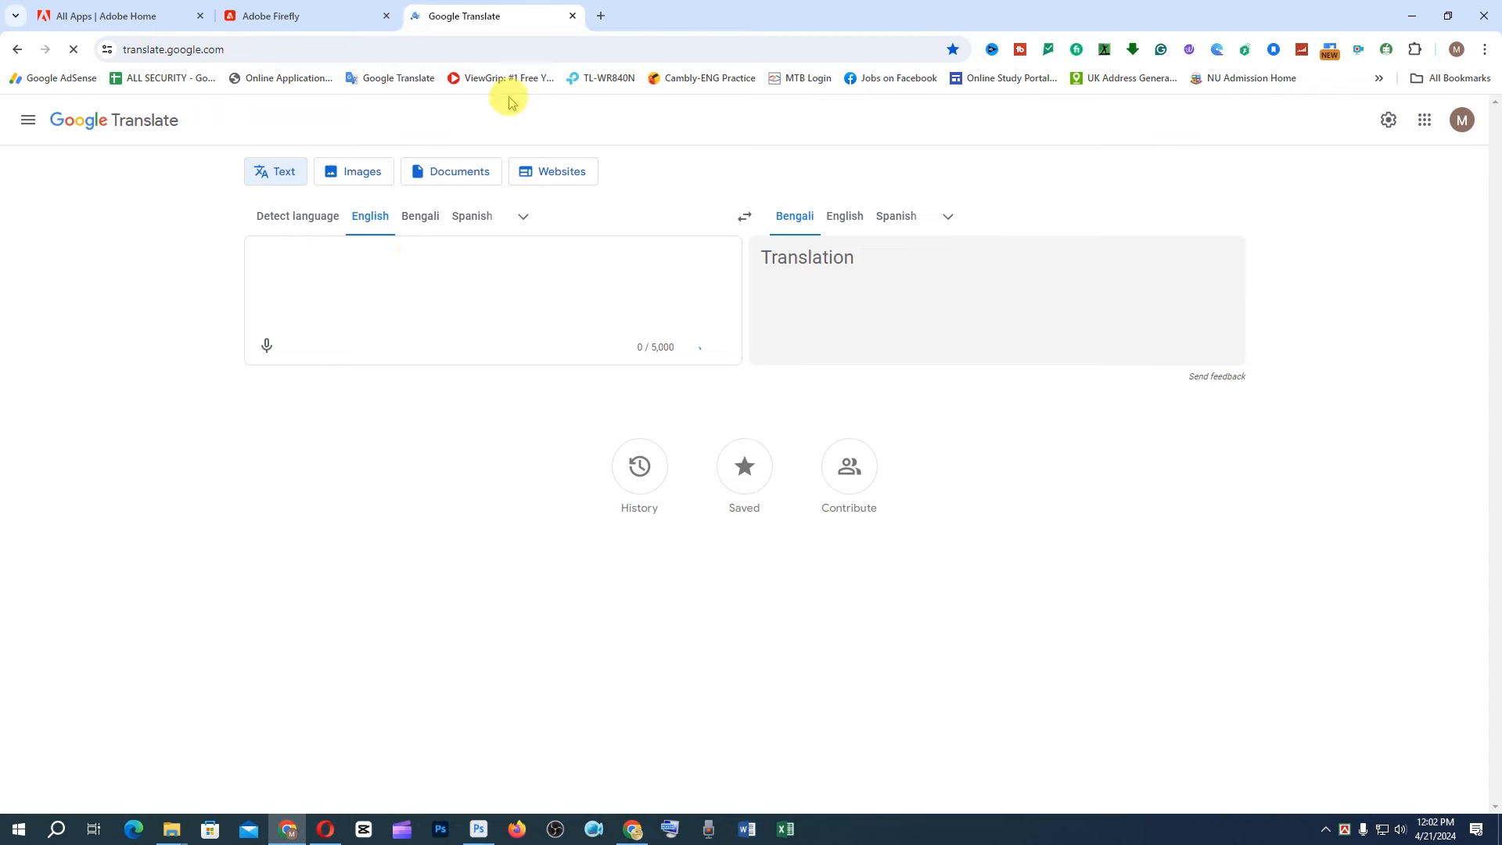
Step: Return to the Adobe Firefly page and open the Generative fill tool
click(287, 15)
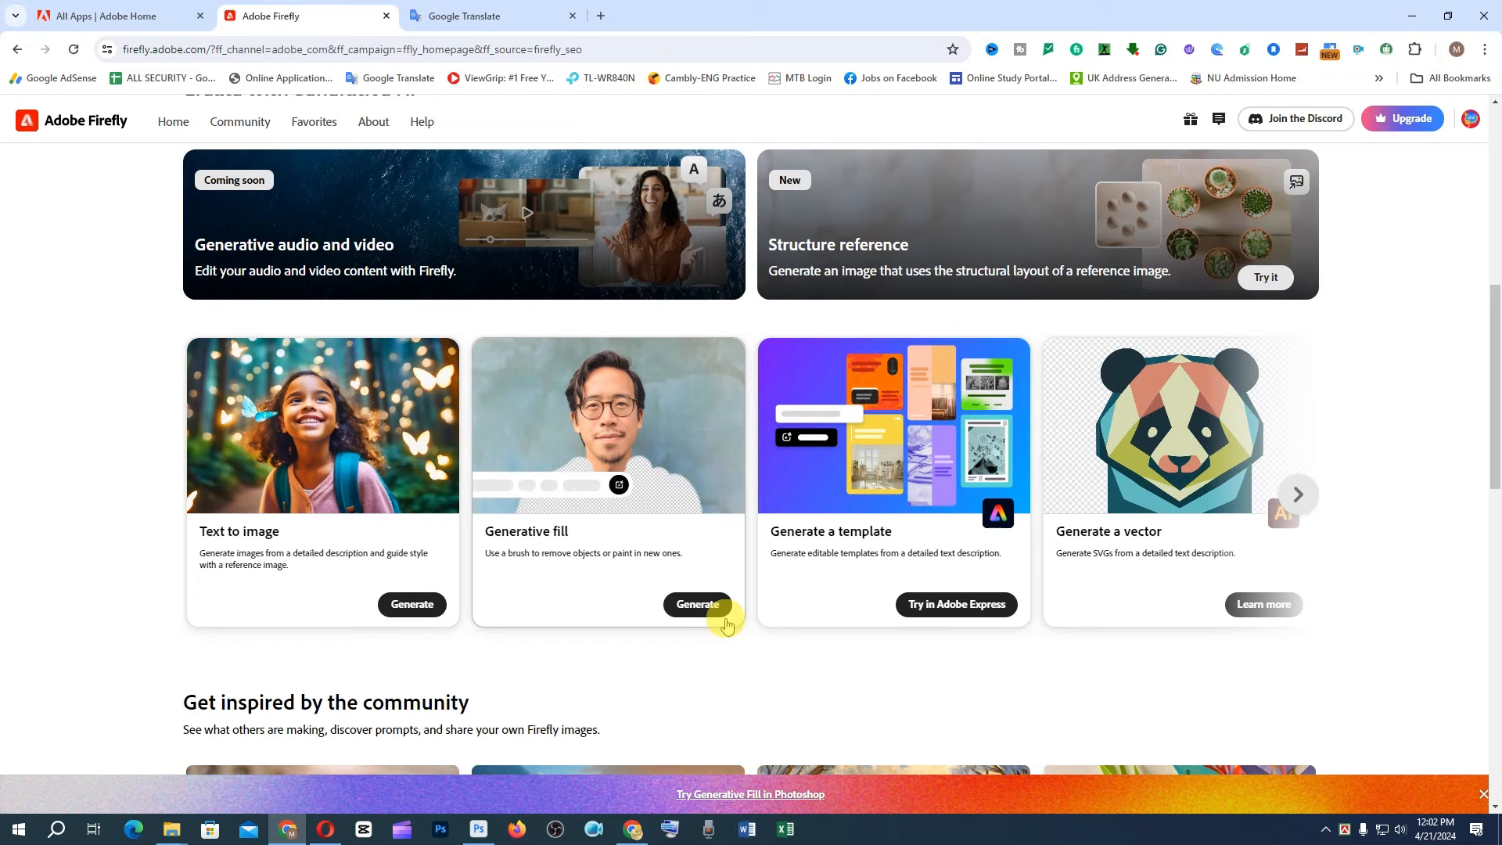
scroll(709, 608, down, 1)
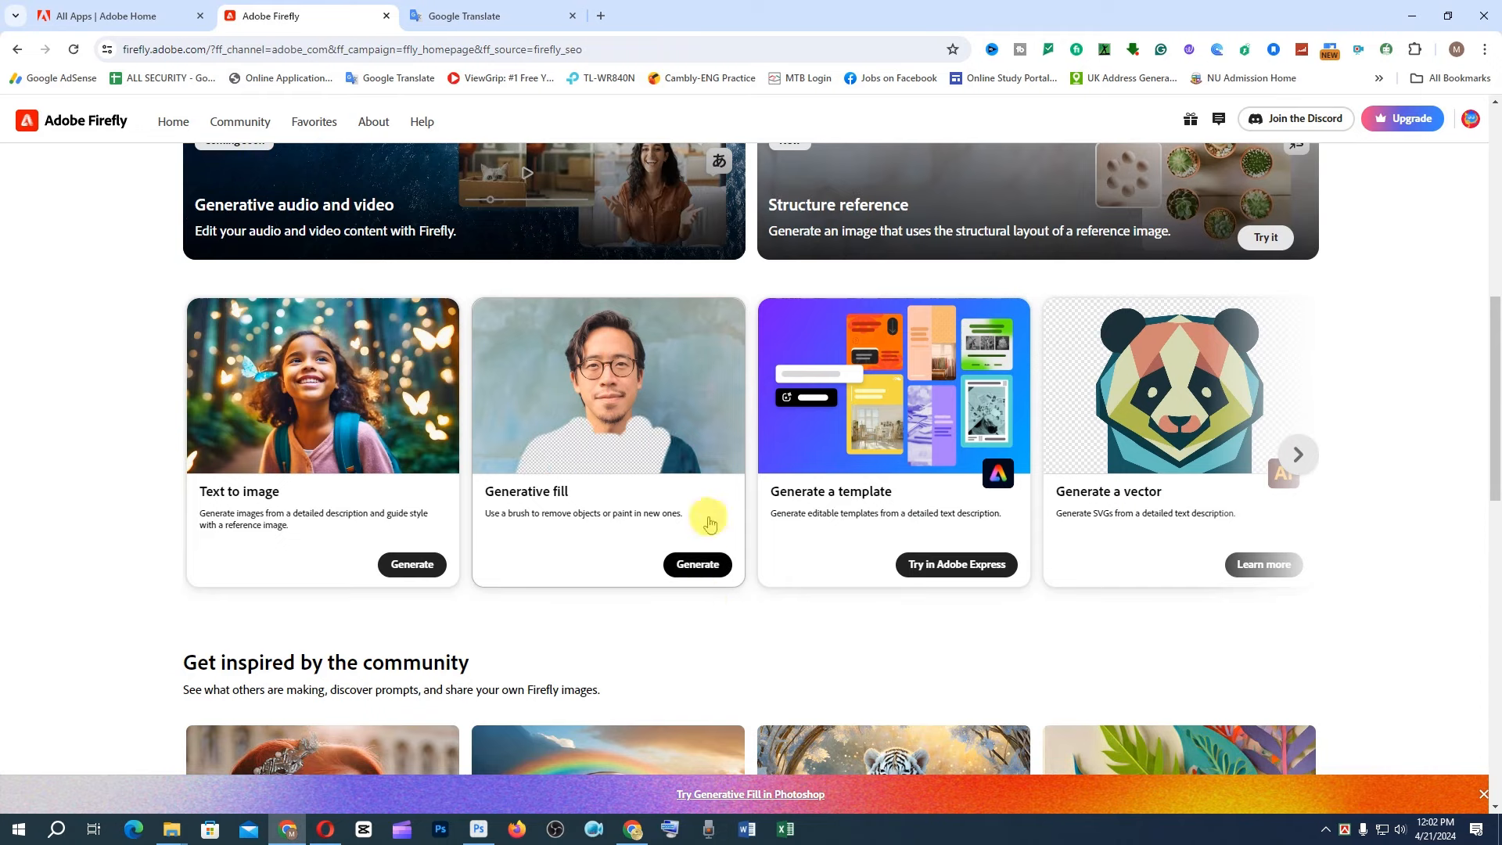
click(698, 564)
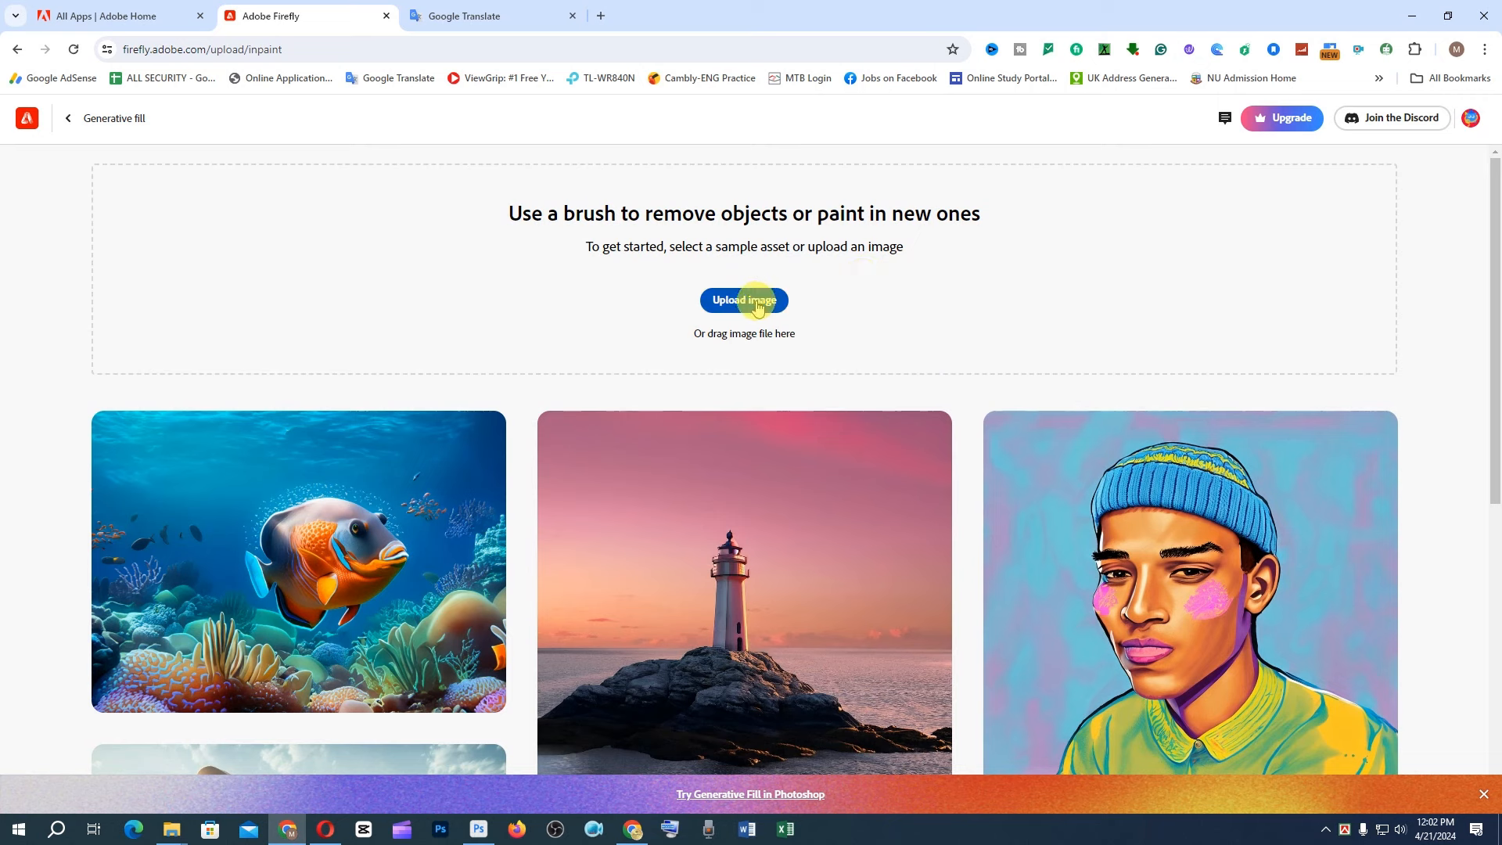
Step: Load the sjsuhomeless-campus2 image from the firefly folder into Generative fill
click(172, 828)
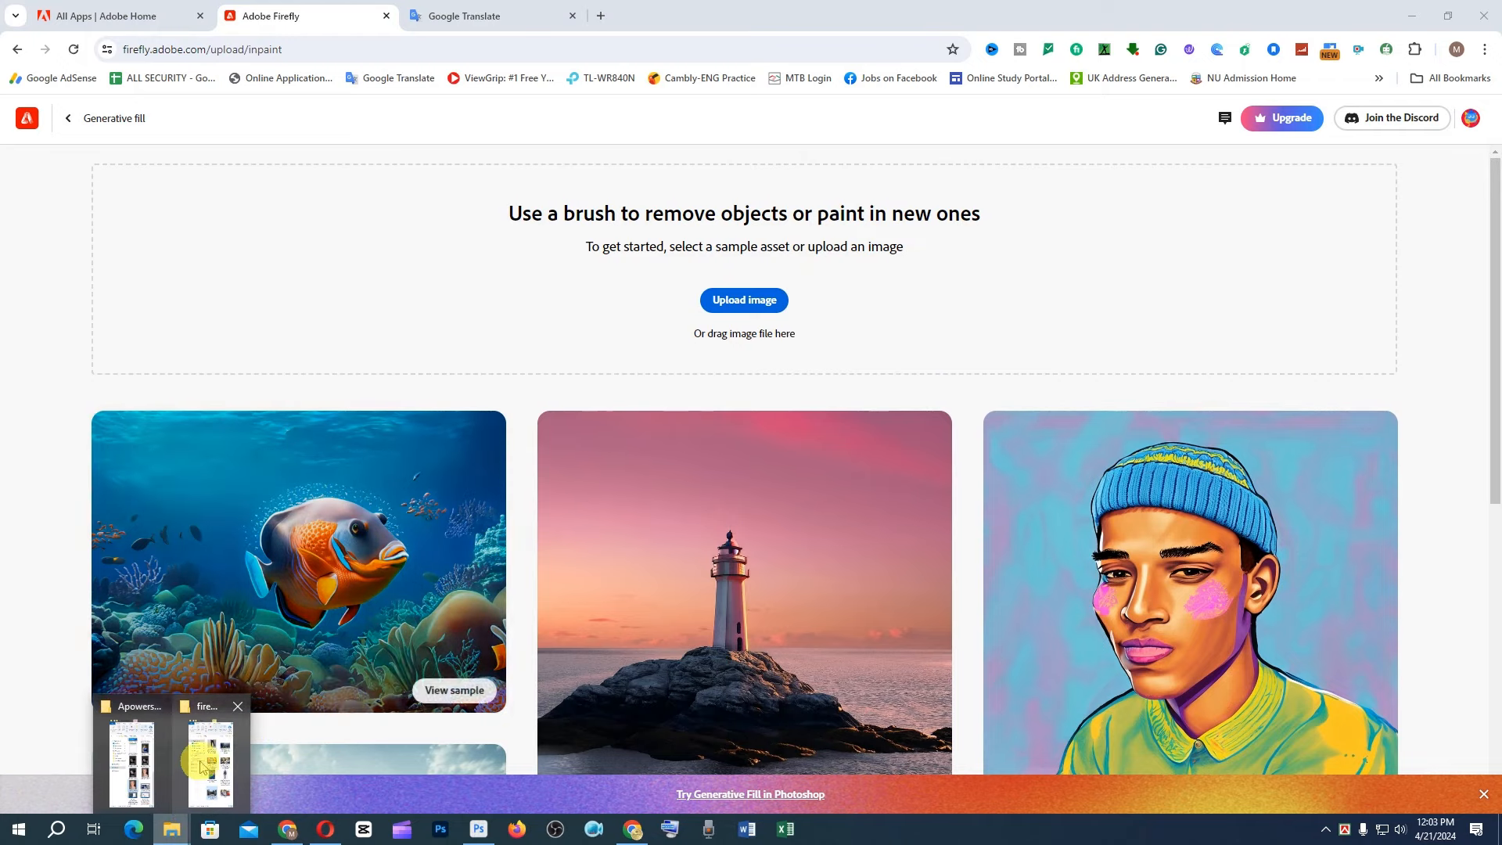
mouse_move(224, 775)
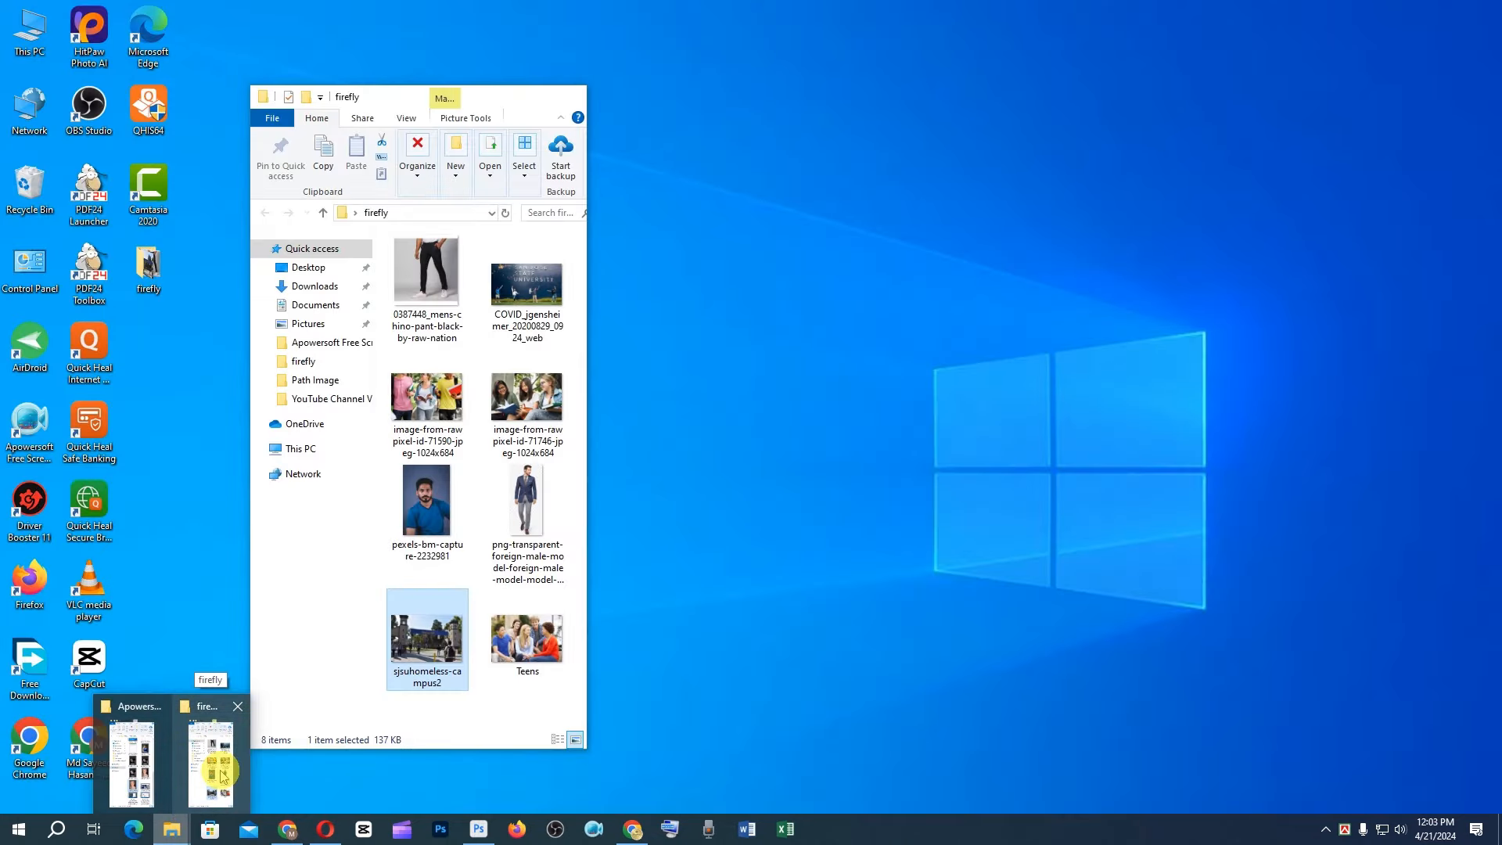
click(224, 774)
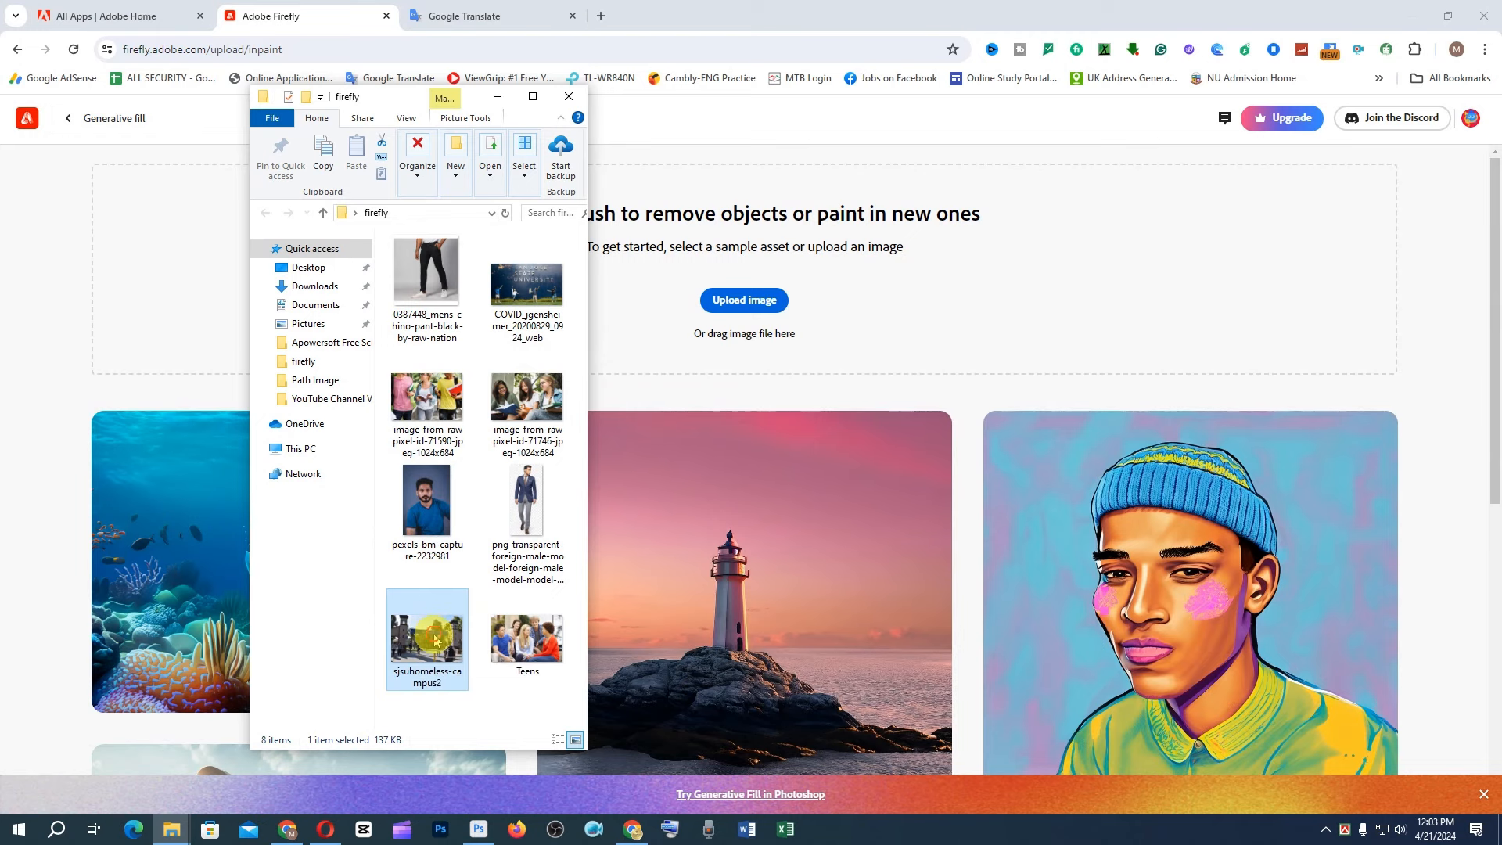
drag(429, 643, 741, 301)
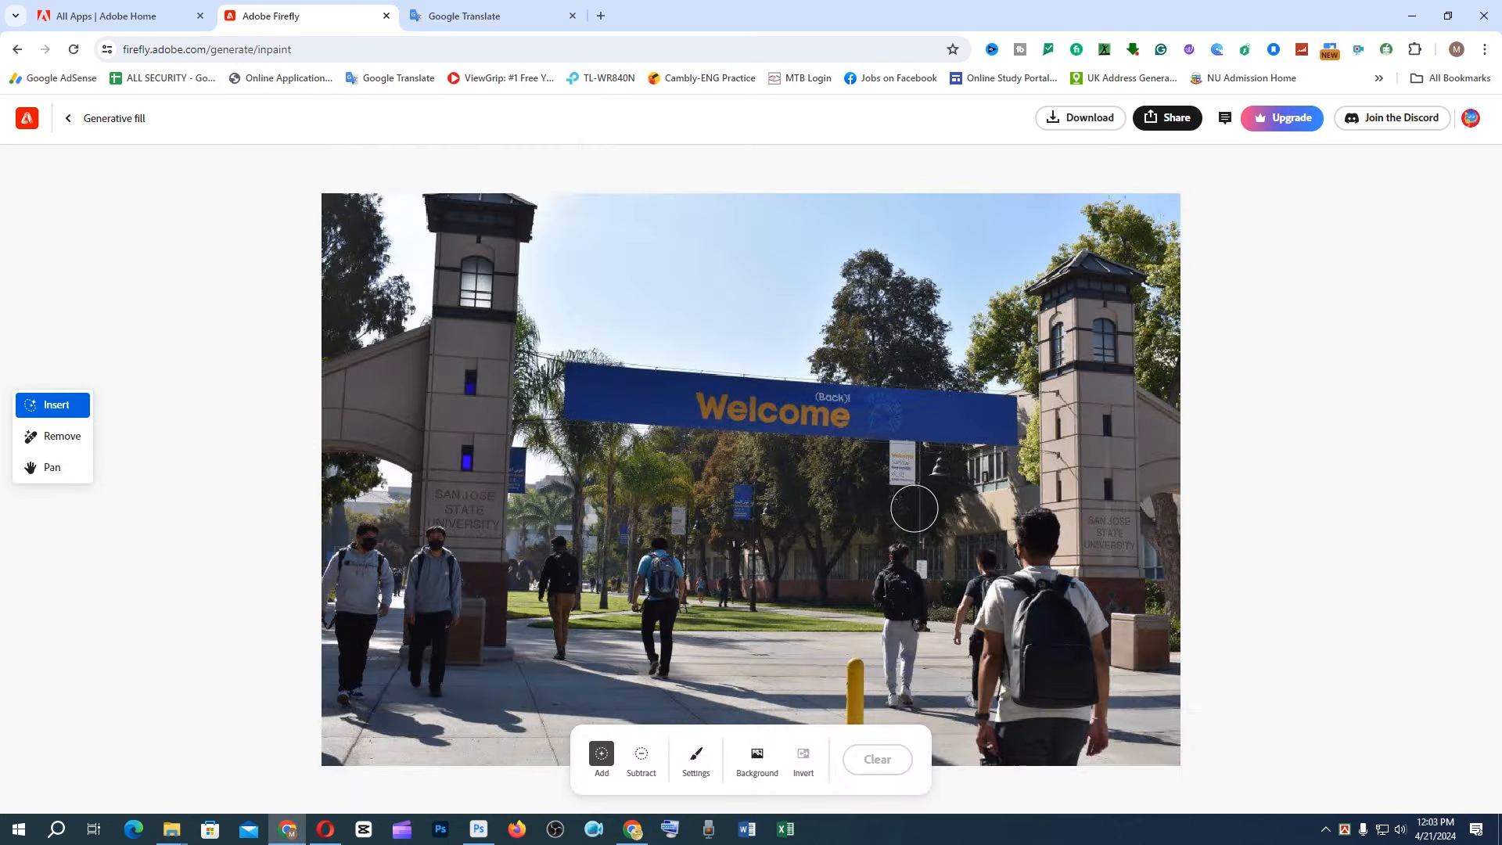
Step: Look over the loaded campus photo, the Insert, Remove and Pan modes, and the brush settings
scroll(859, 530, down, 2)
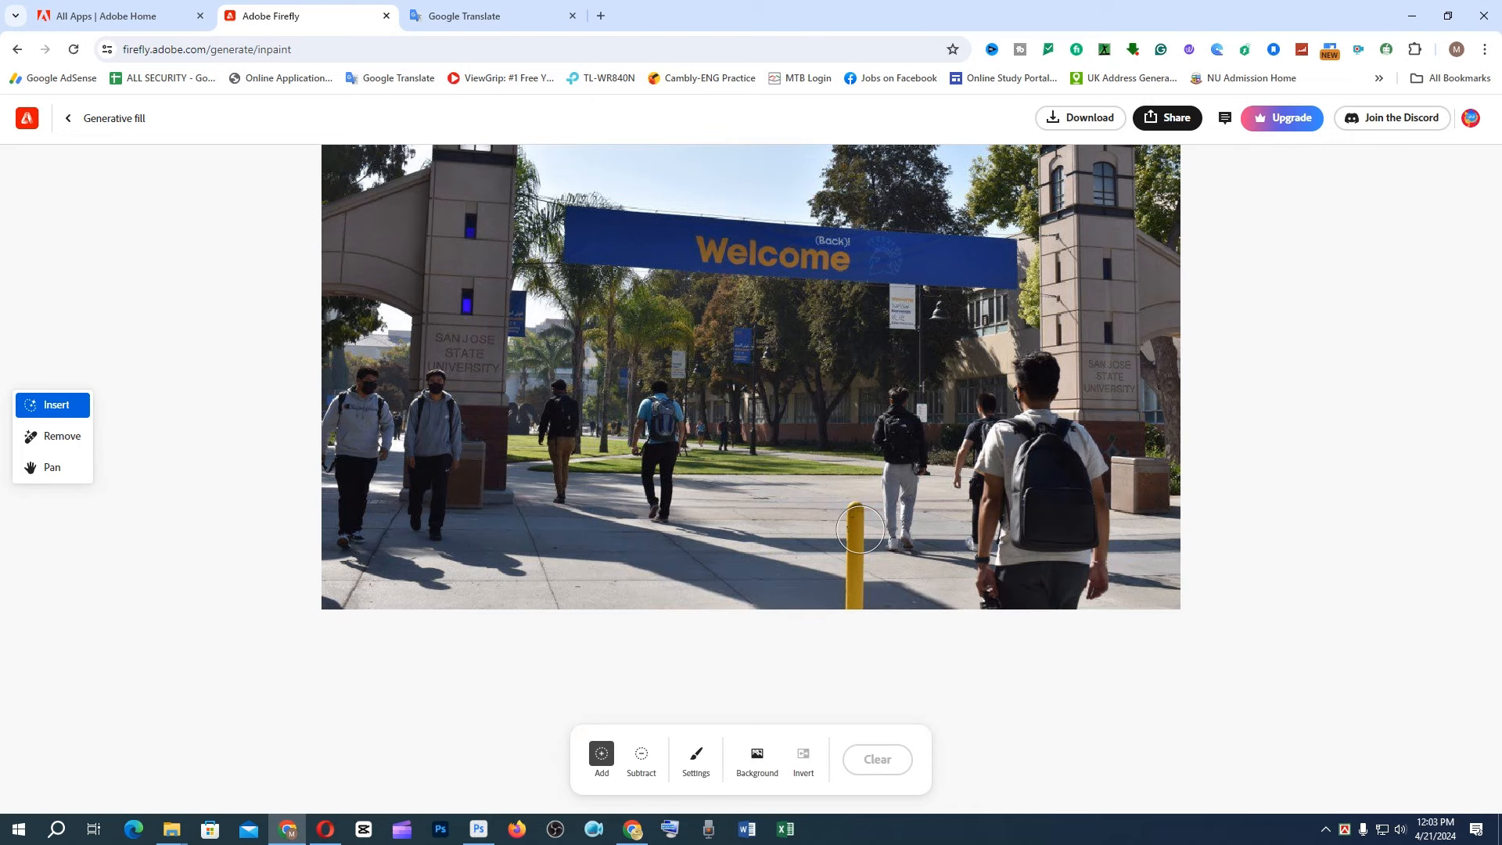
scroll(861, 529, up, 2)
scroll(860, 530, down, 1)
scroll(860, 530, up, 1)
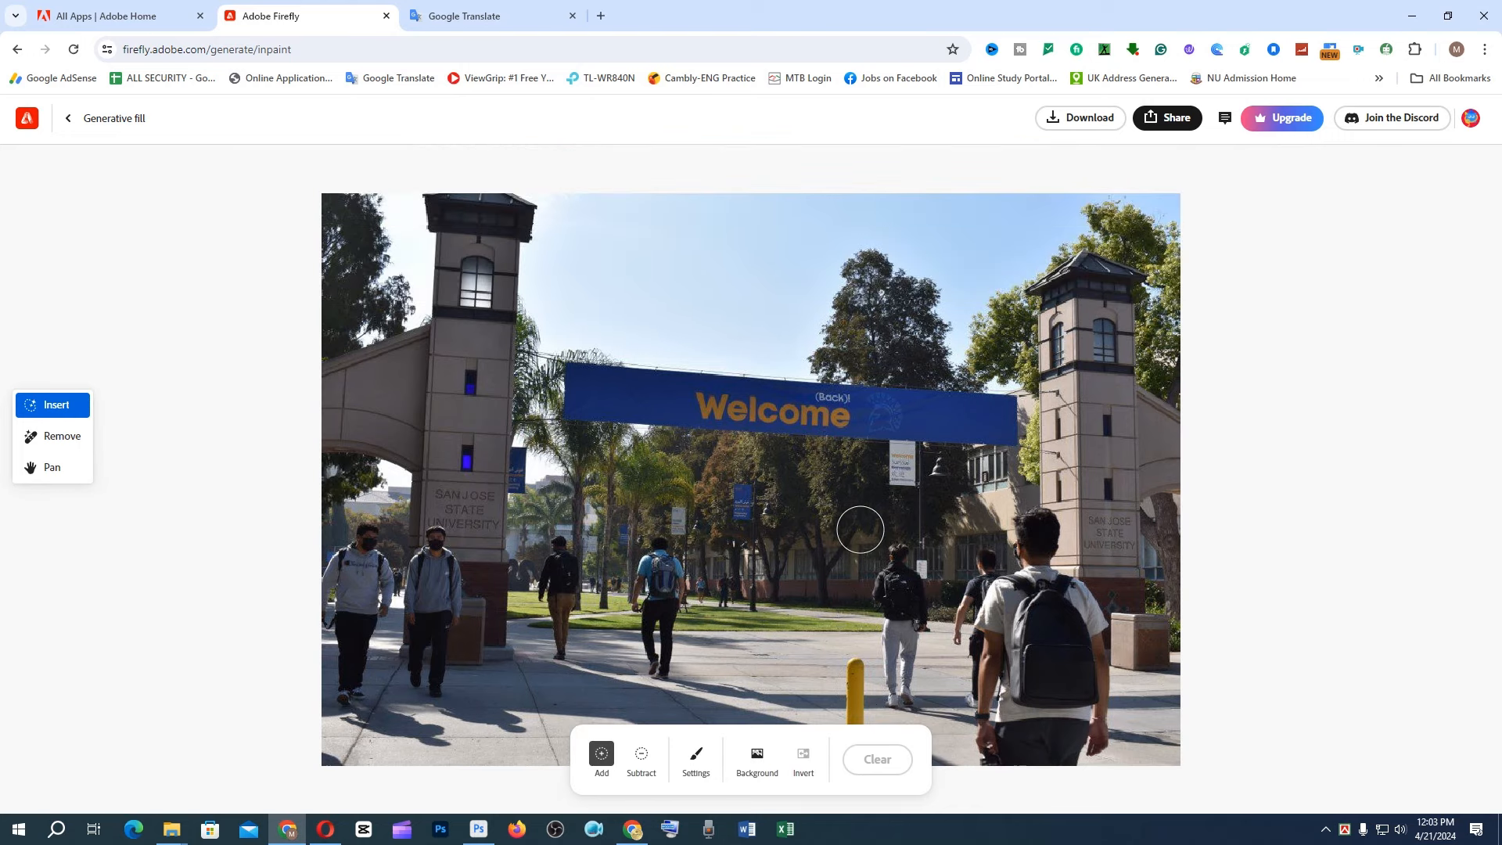
scroll(861, 532, down, 1)
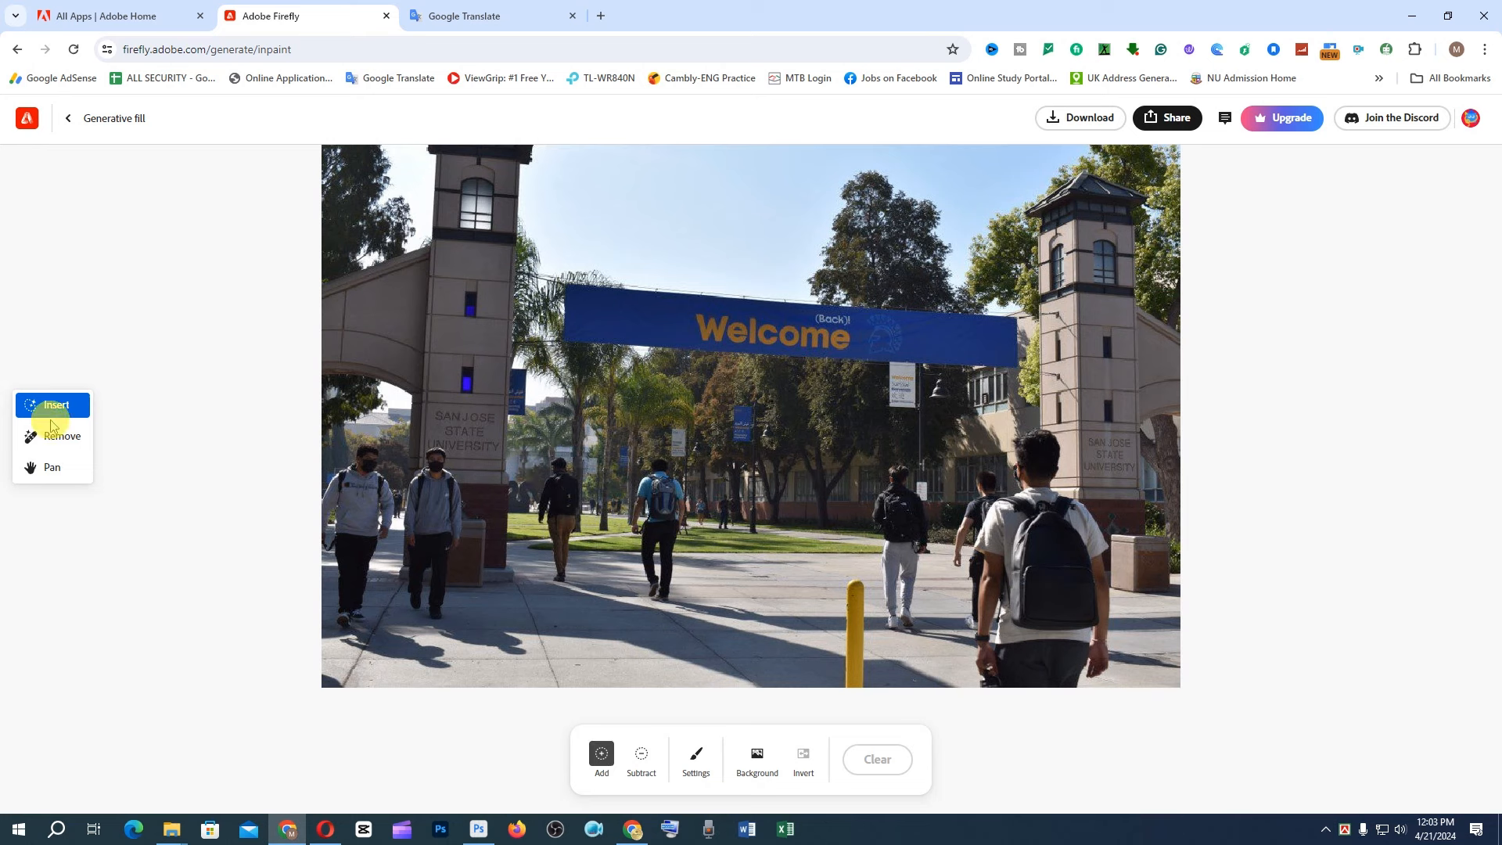
click(69, 441)
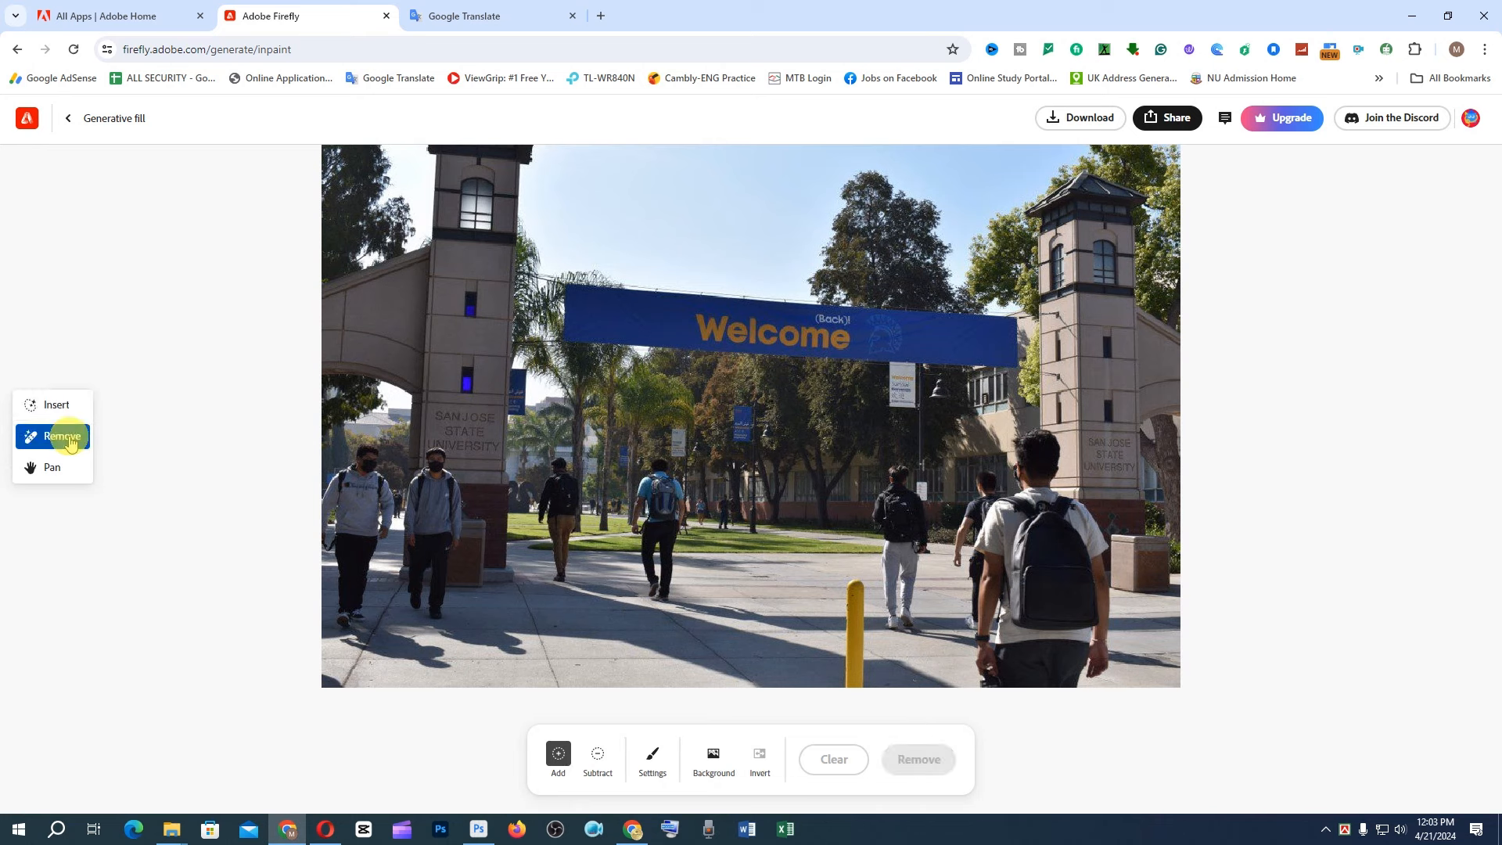
click(58, 403)
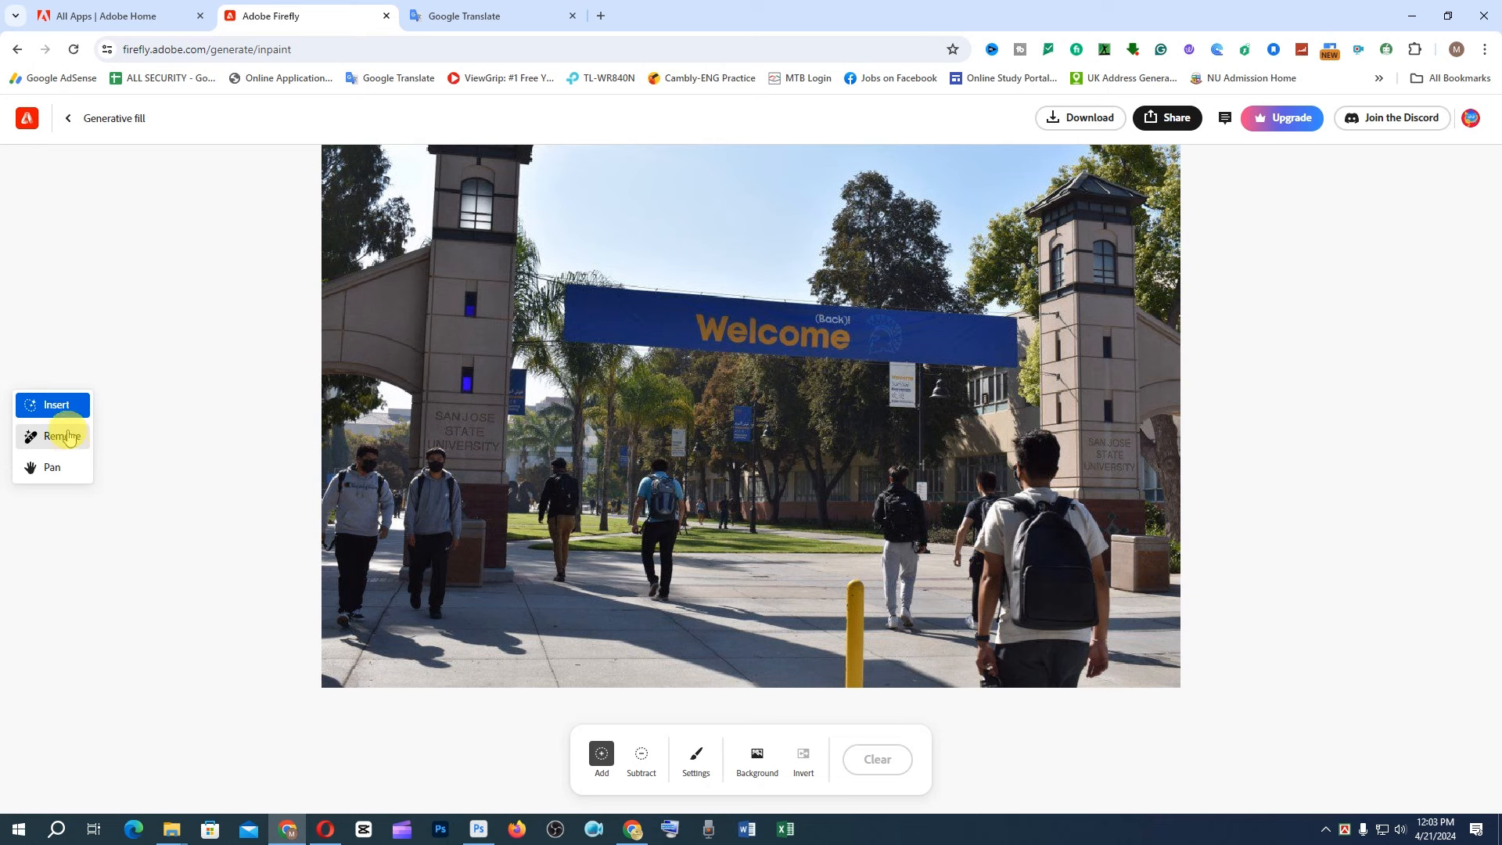
click(70, 441)
click(53, 469)
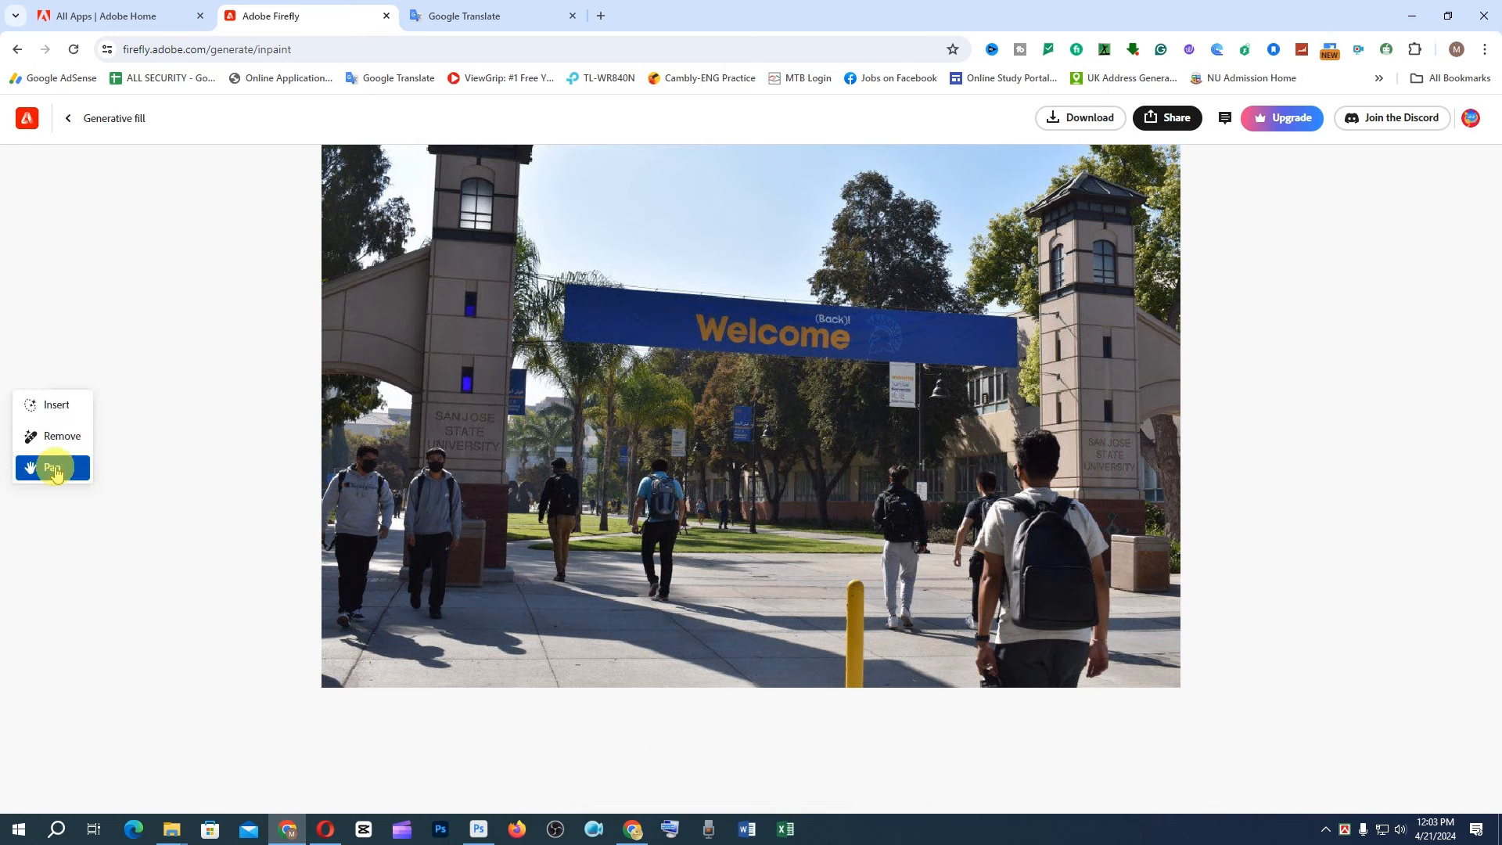
click(64, 442)
click(51, 406)
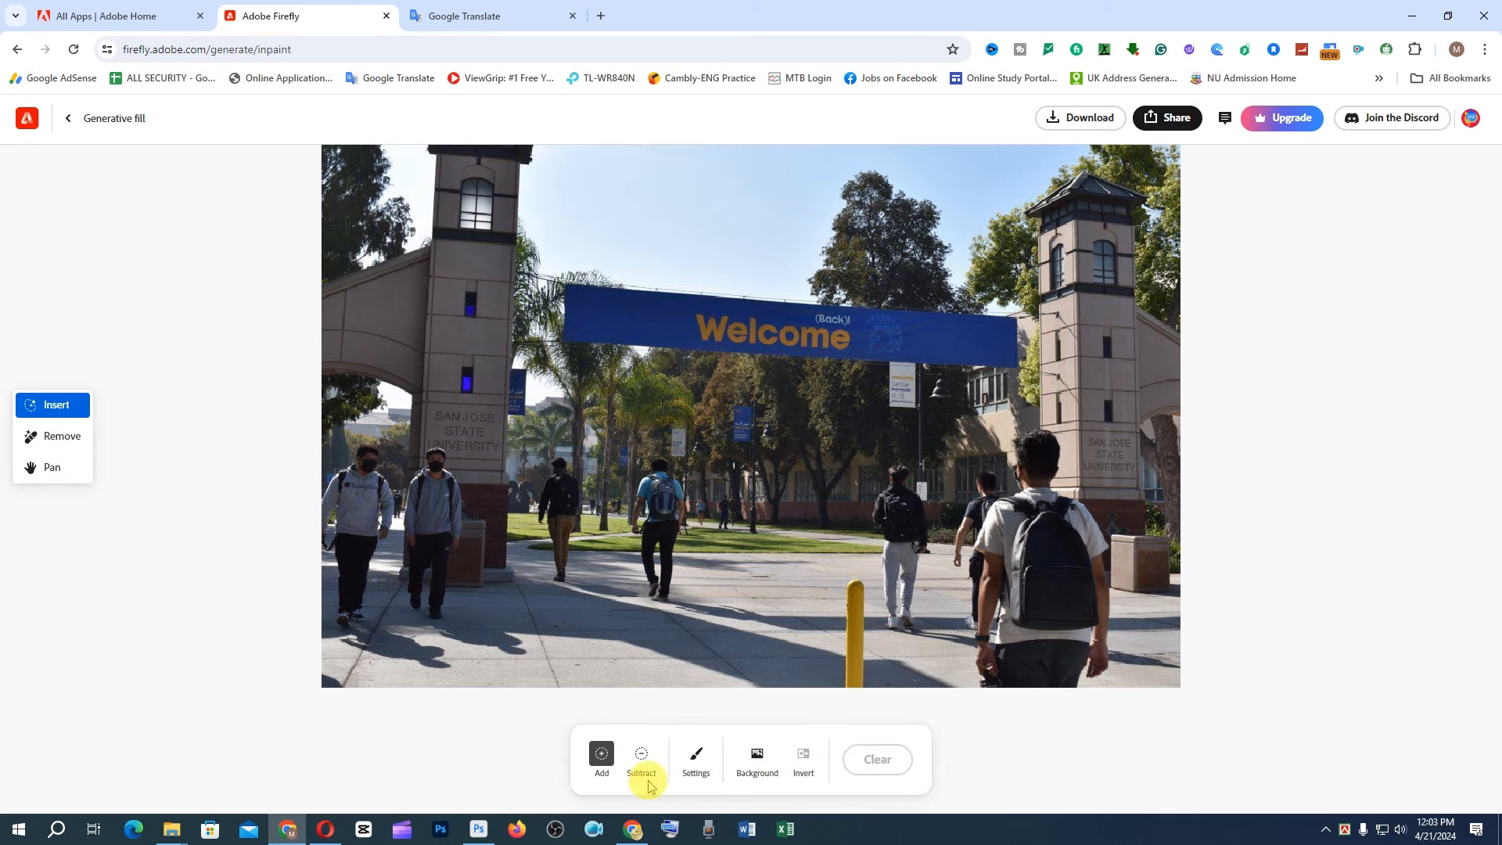
click(695, 767)
click(785, 794)
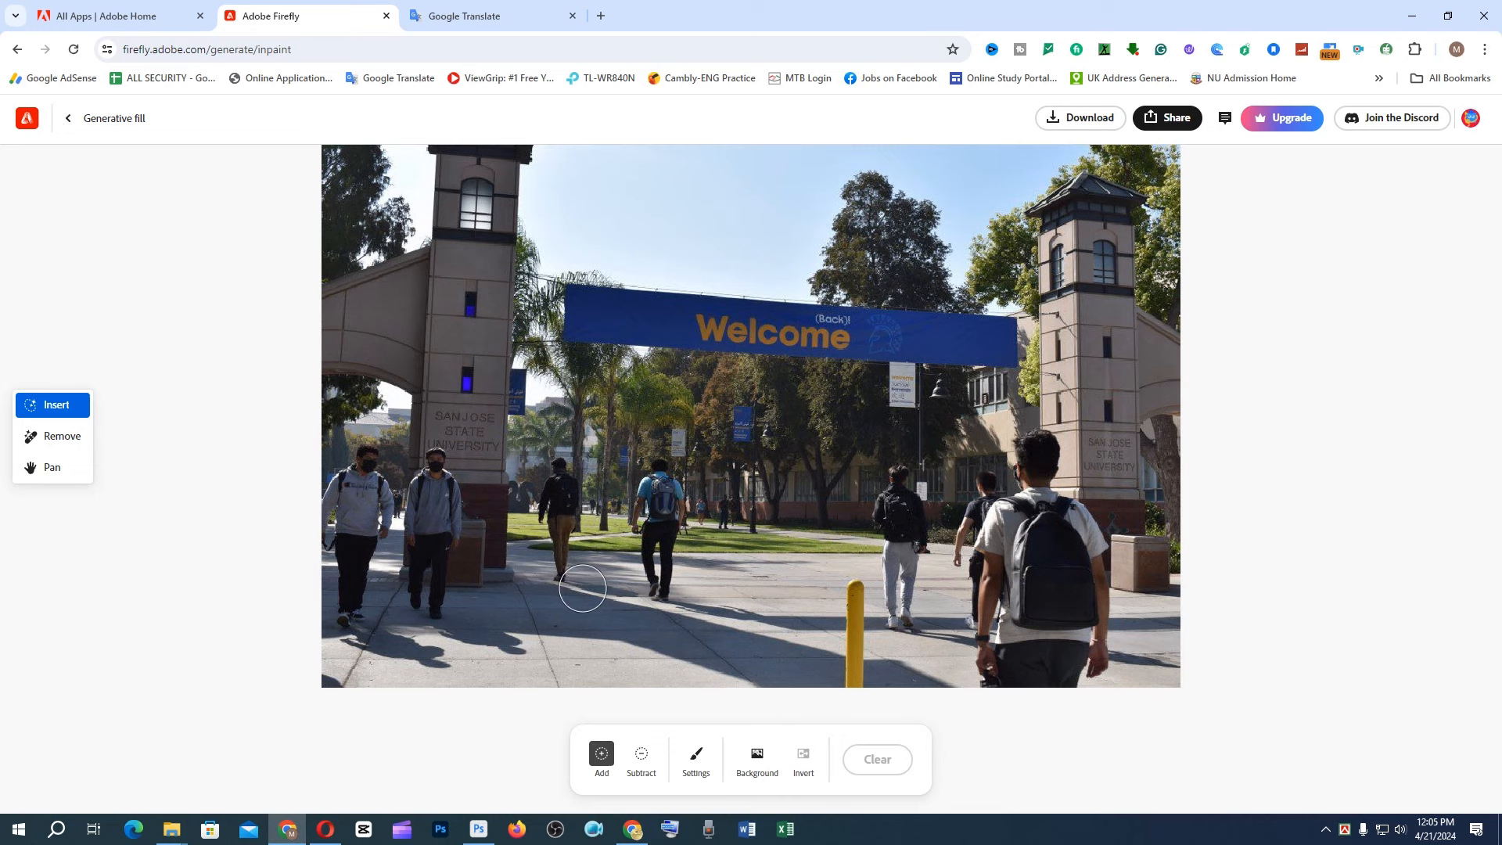
Step: In Remove mode, paint over the man in brown trousers walking beside the left tower with a smaller brush and generate the removal
click(60, 436)
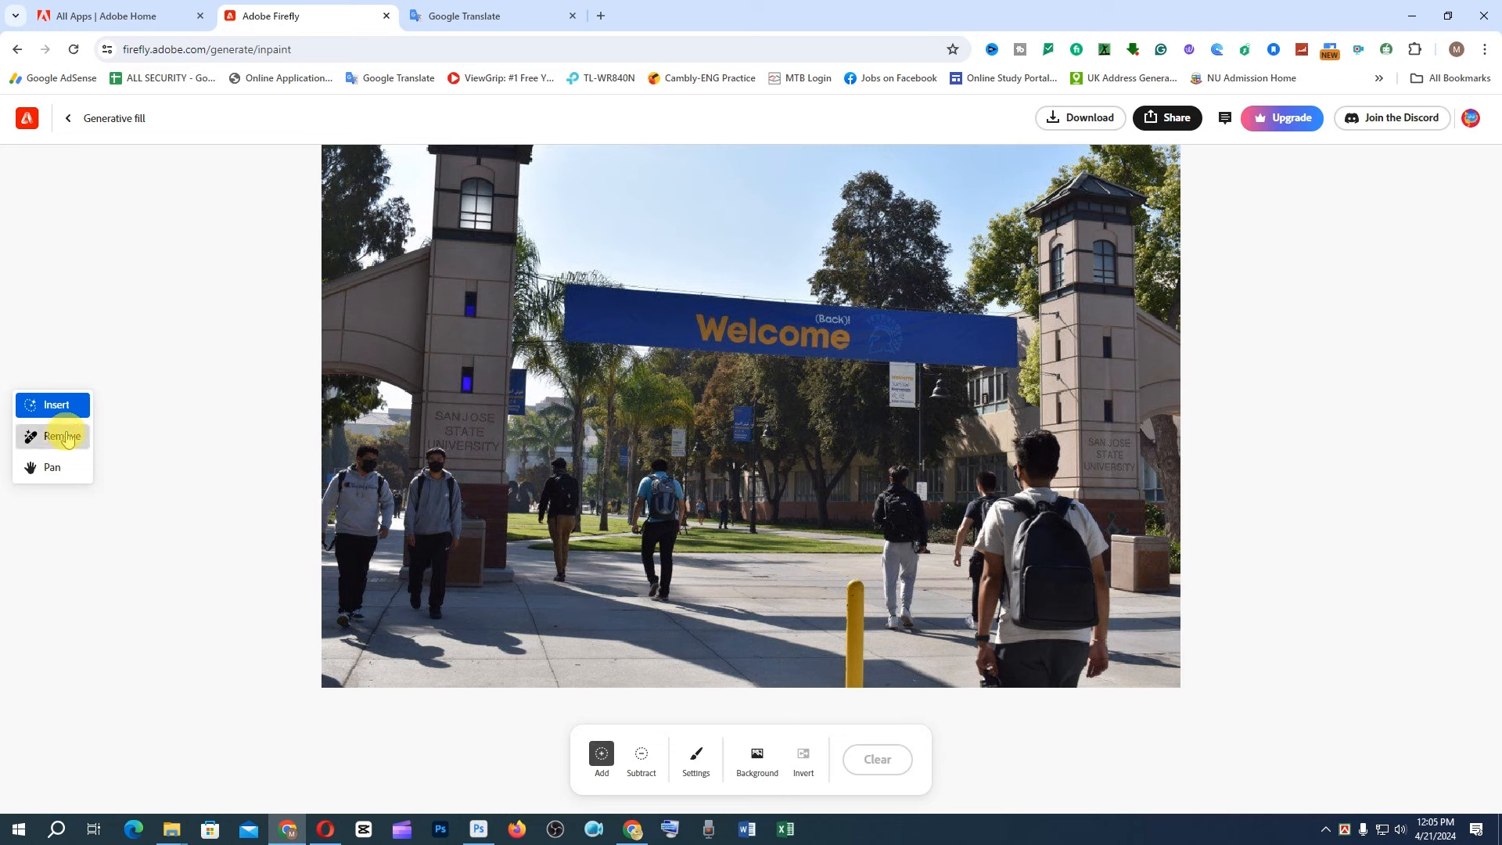
click(56, 409)
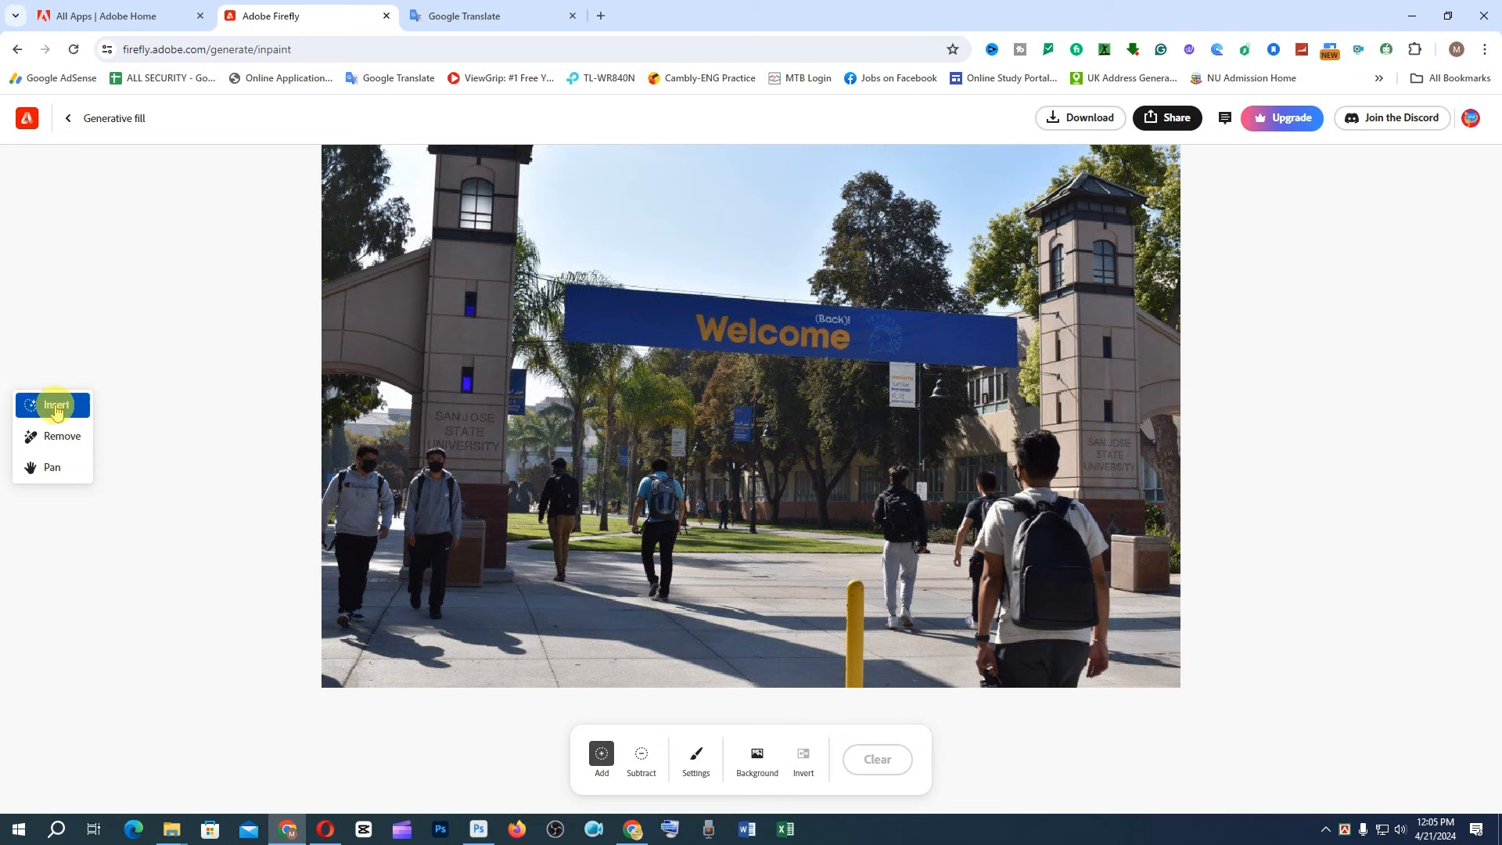
click(61, 435)
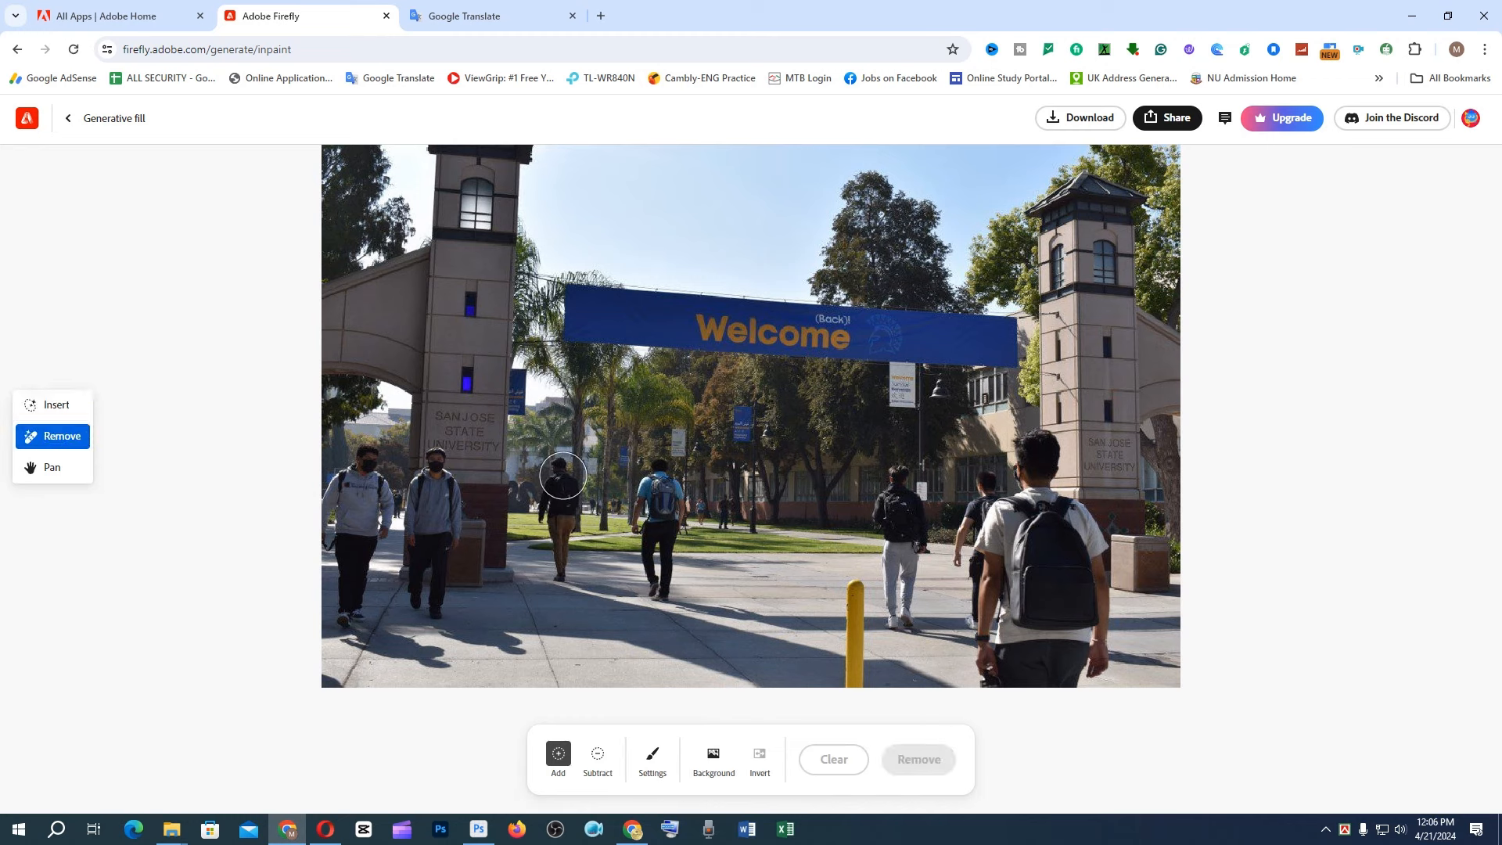
key([)
key([)
key([)
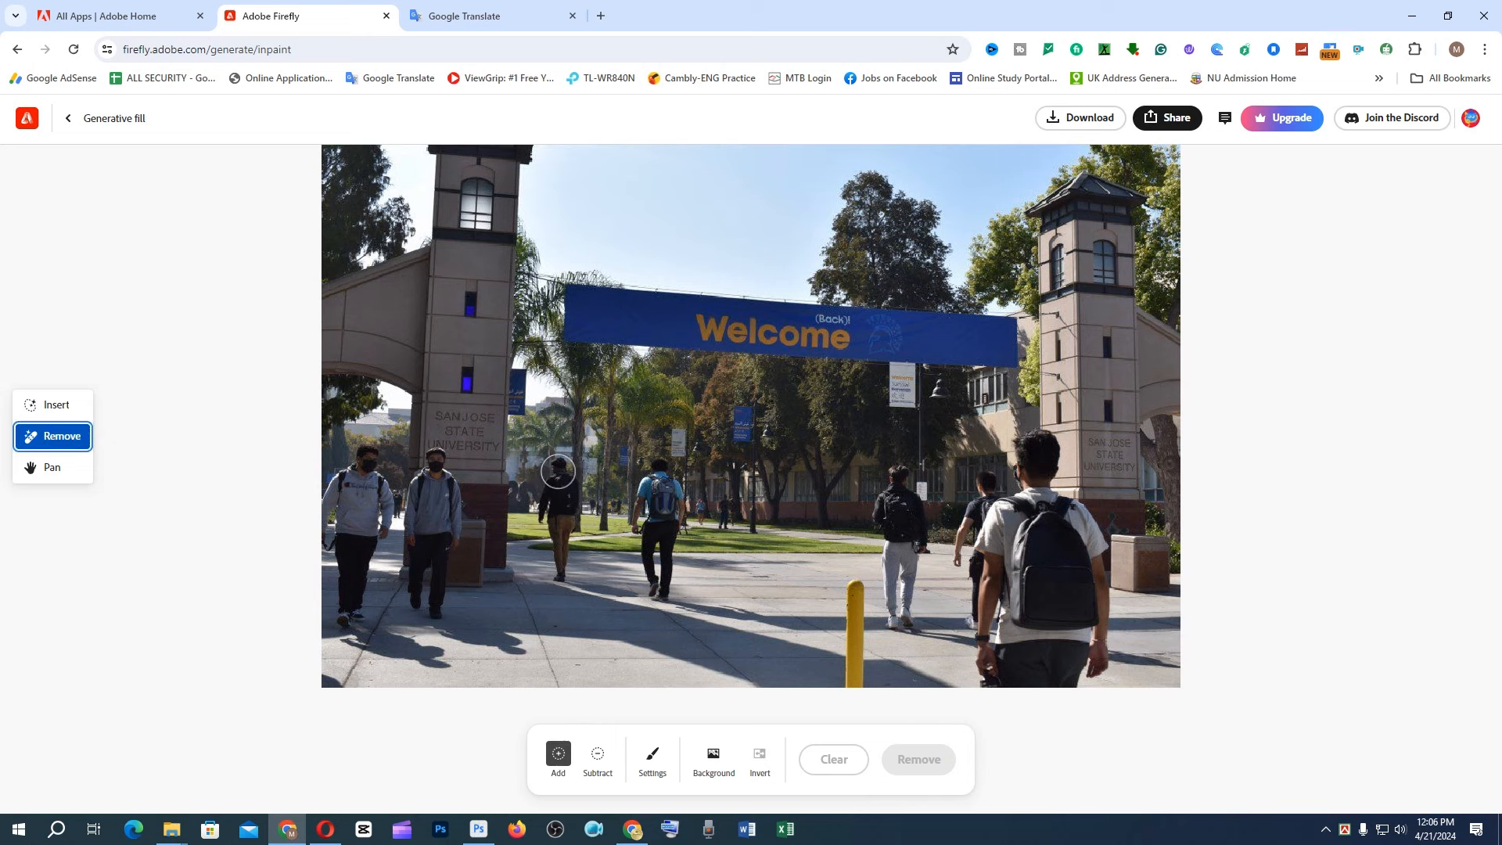
mouse_move(558, 471)
mouse_down()
mouse_move(546, 516)
mouse_move(557, 479)
mouse_move(560, 564)
mouse_up()
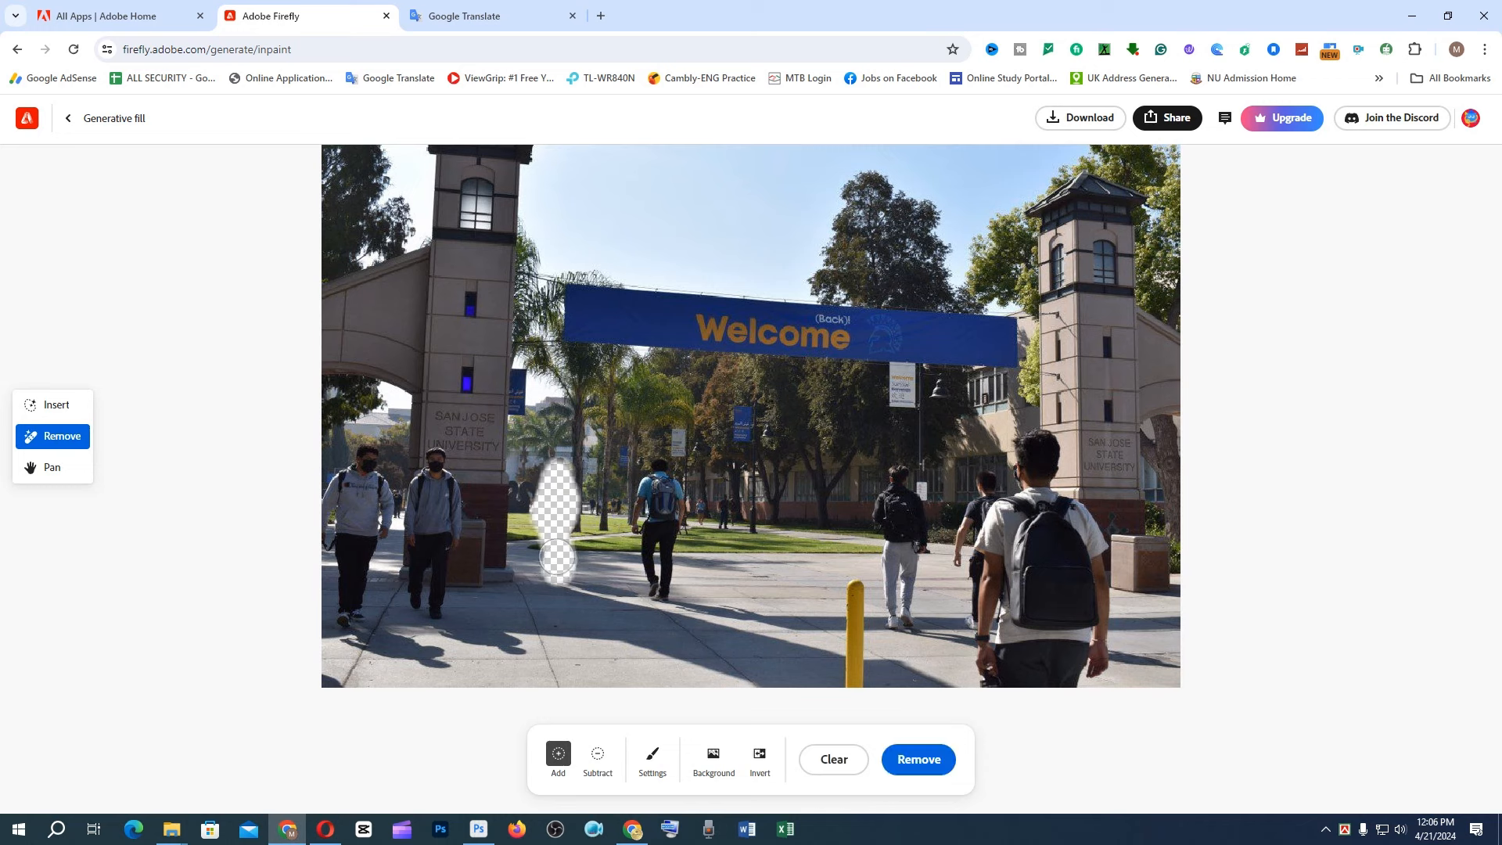
click(945, 749)
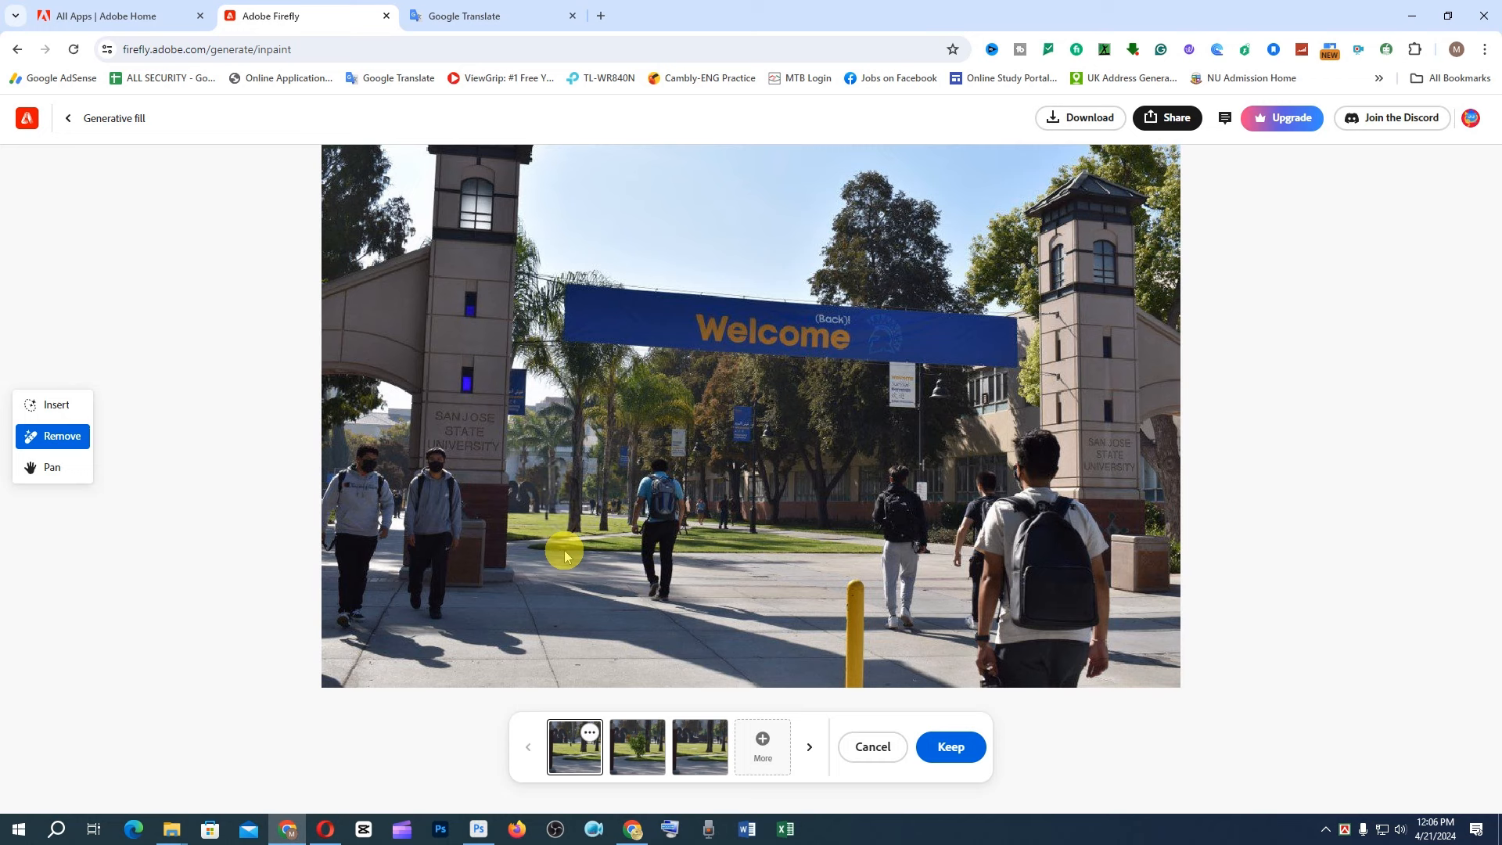
Step: Compare the three removal variations and keep the first one
click(630, 752)
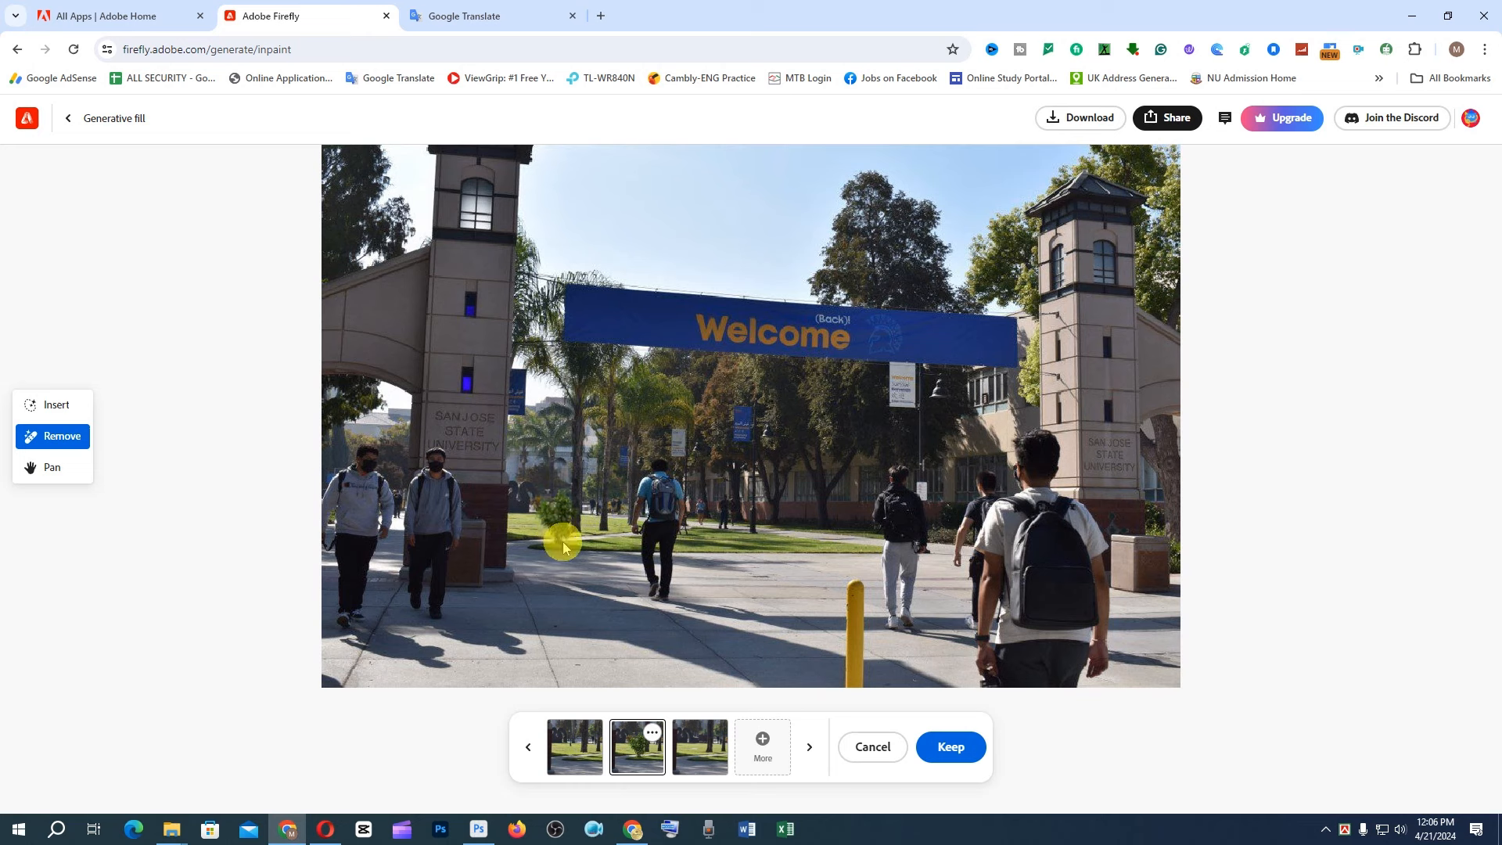
click(707, 753)
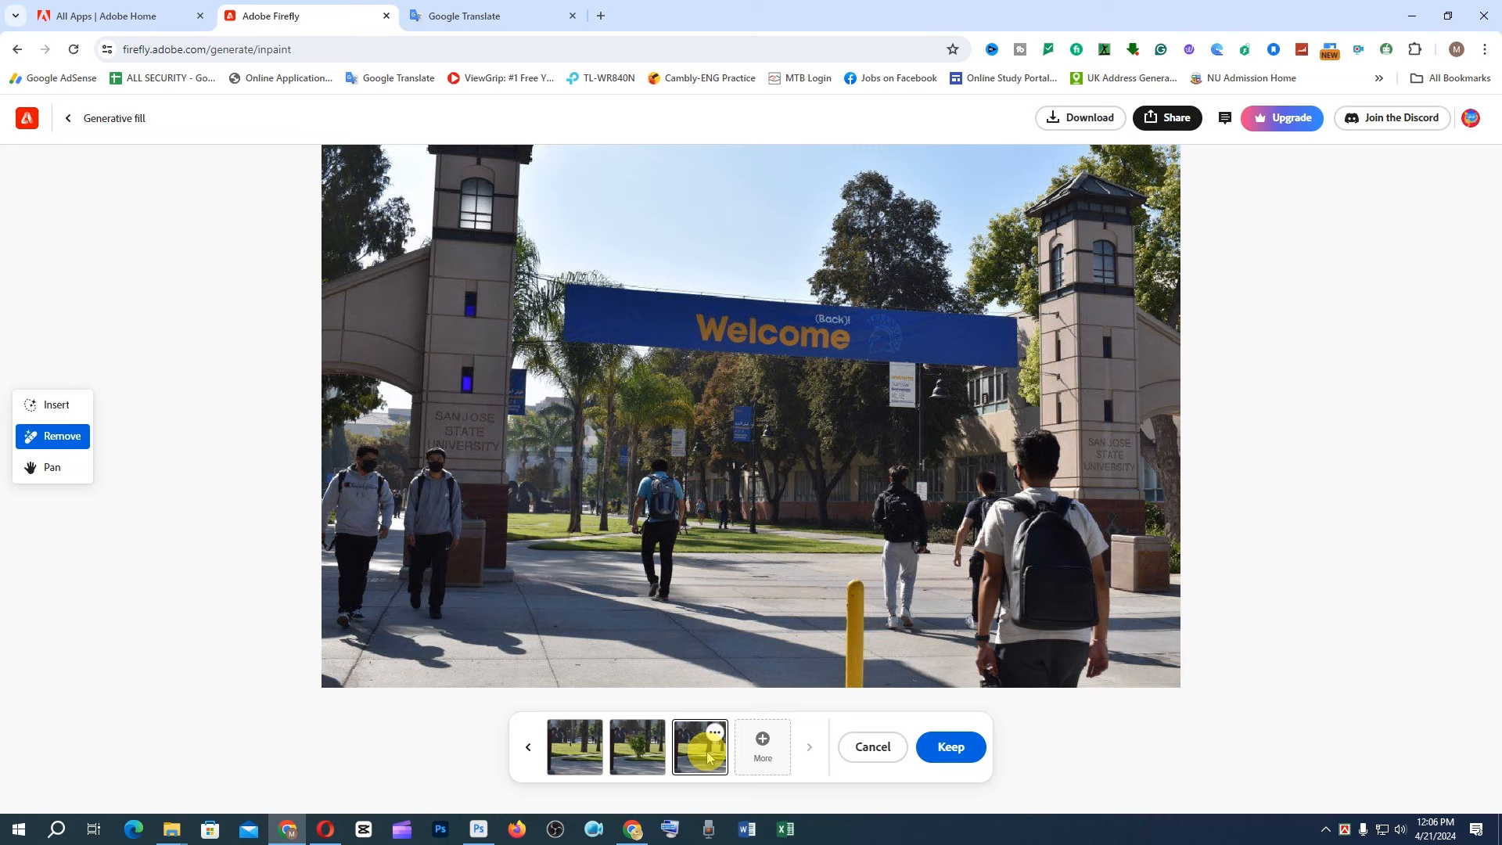
click(579, 751)
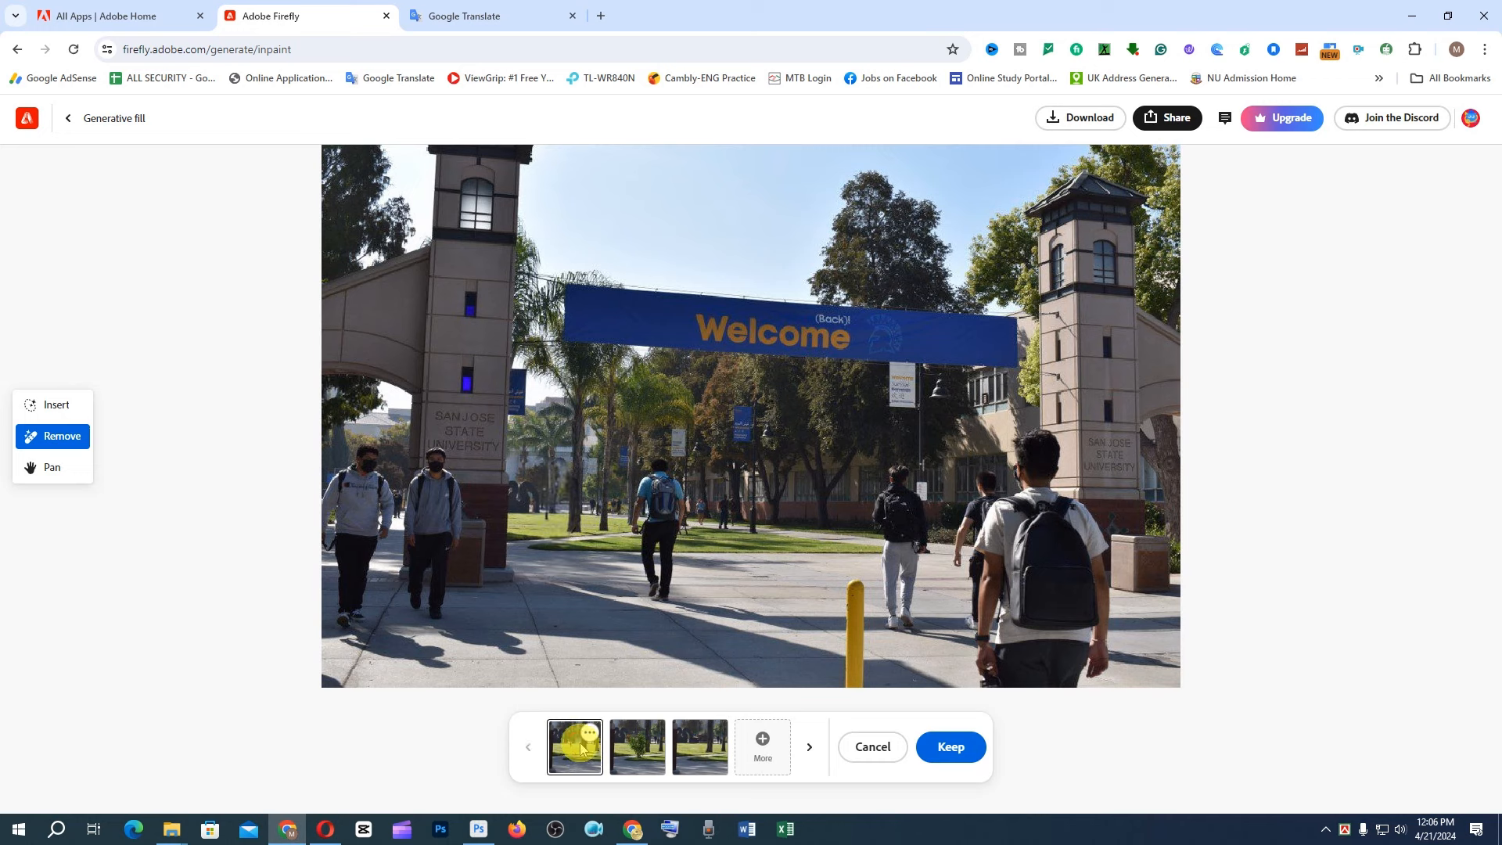
click(953, 747)
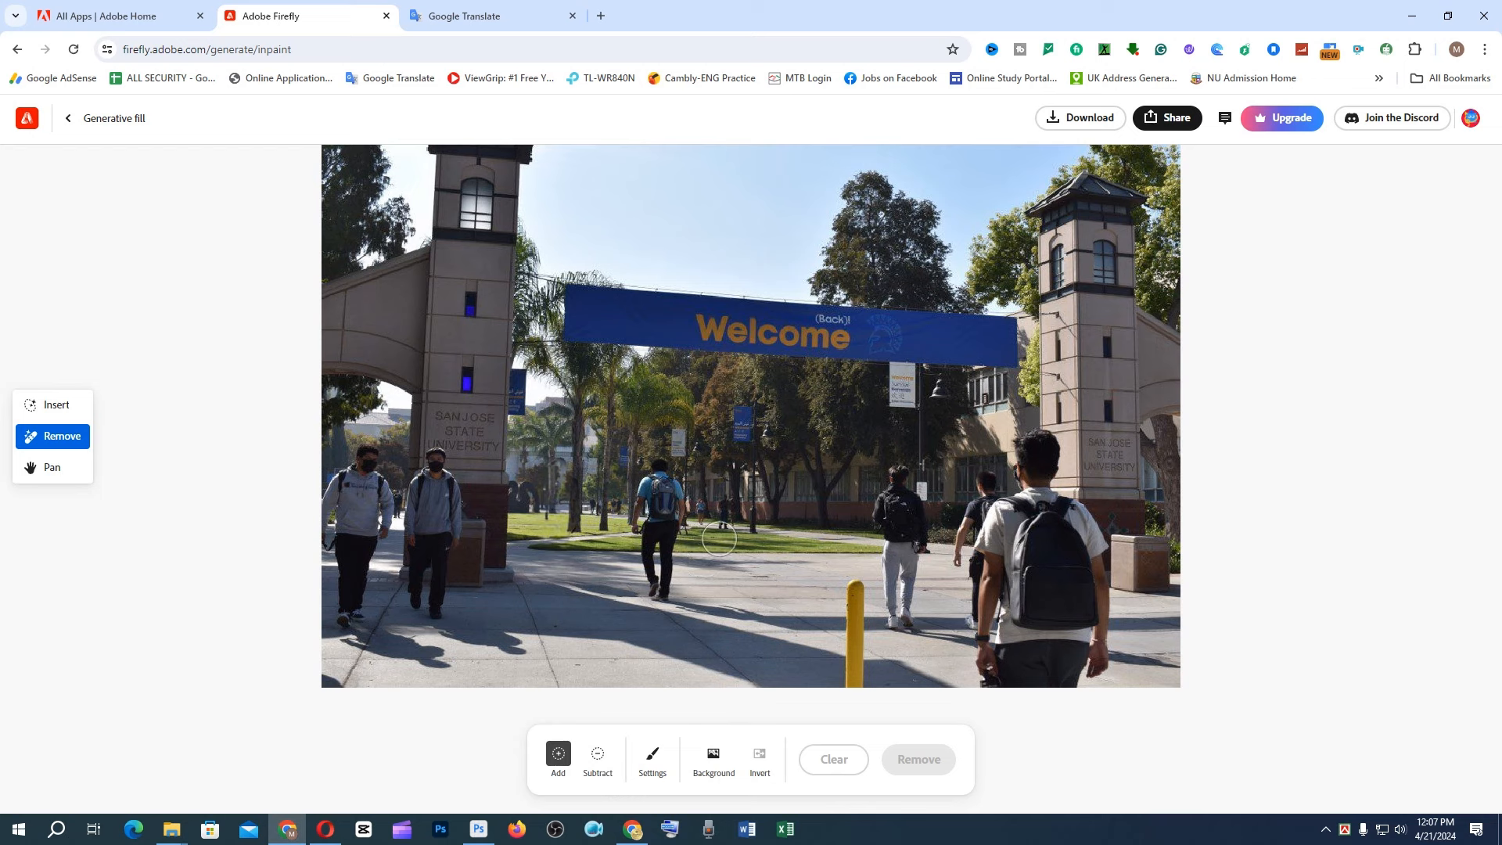
Step: In Insert mode, brush a small horizontal patch on the lawn's edge below the banner and generate a "flower garden" there
click(54, 404)
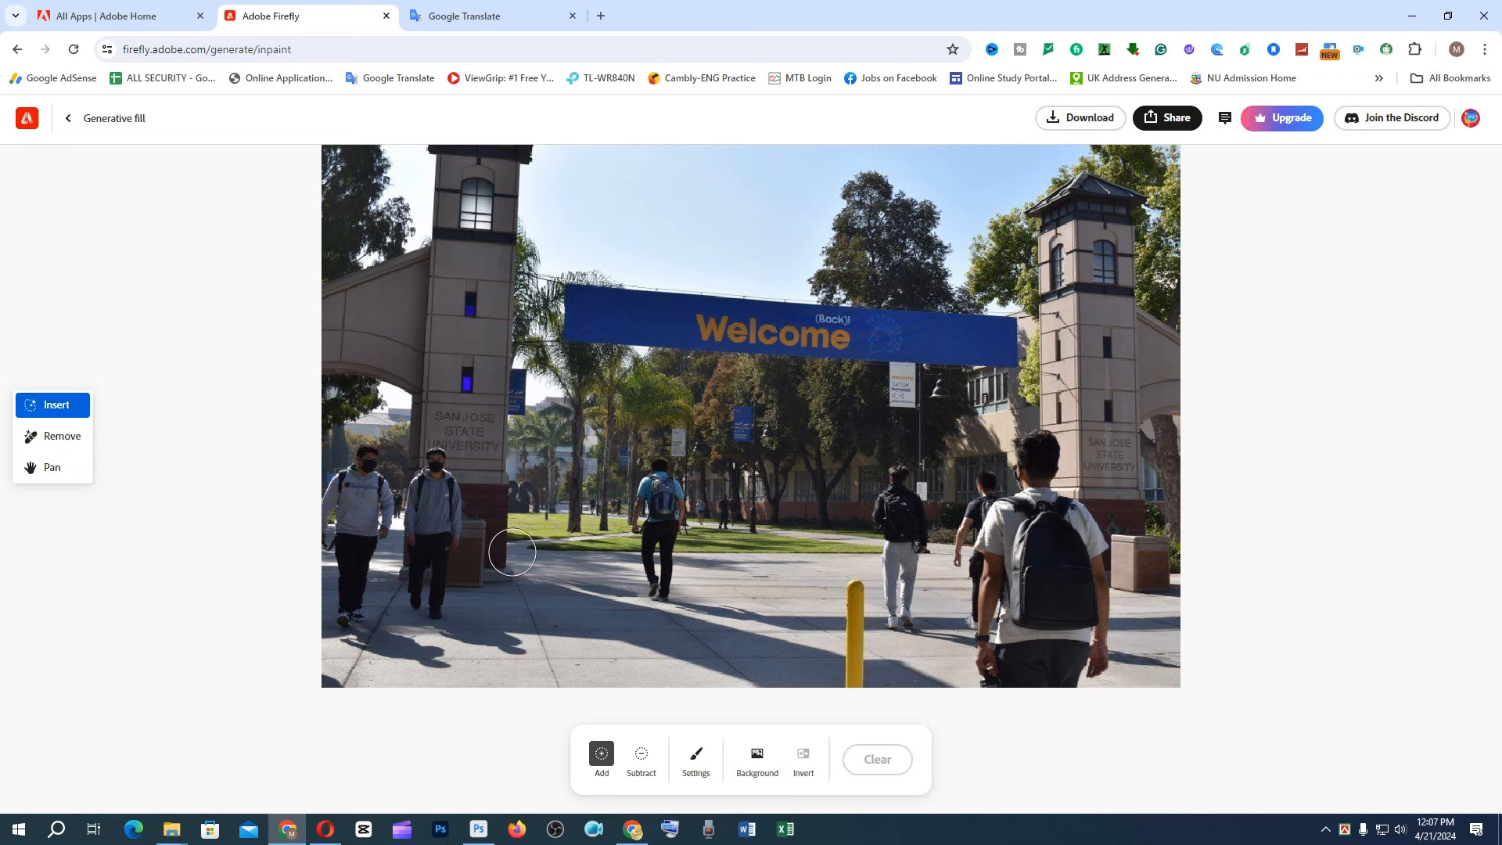
key([)
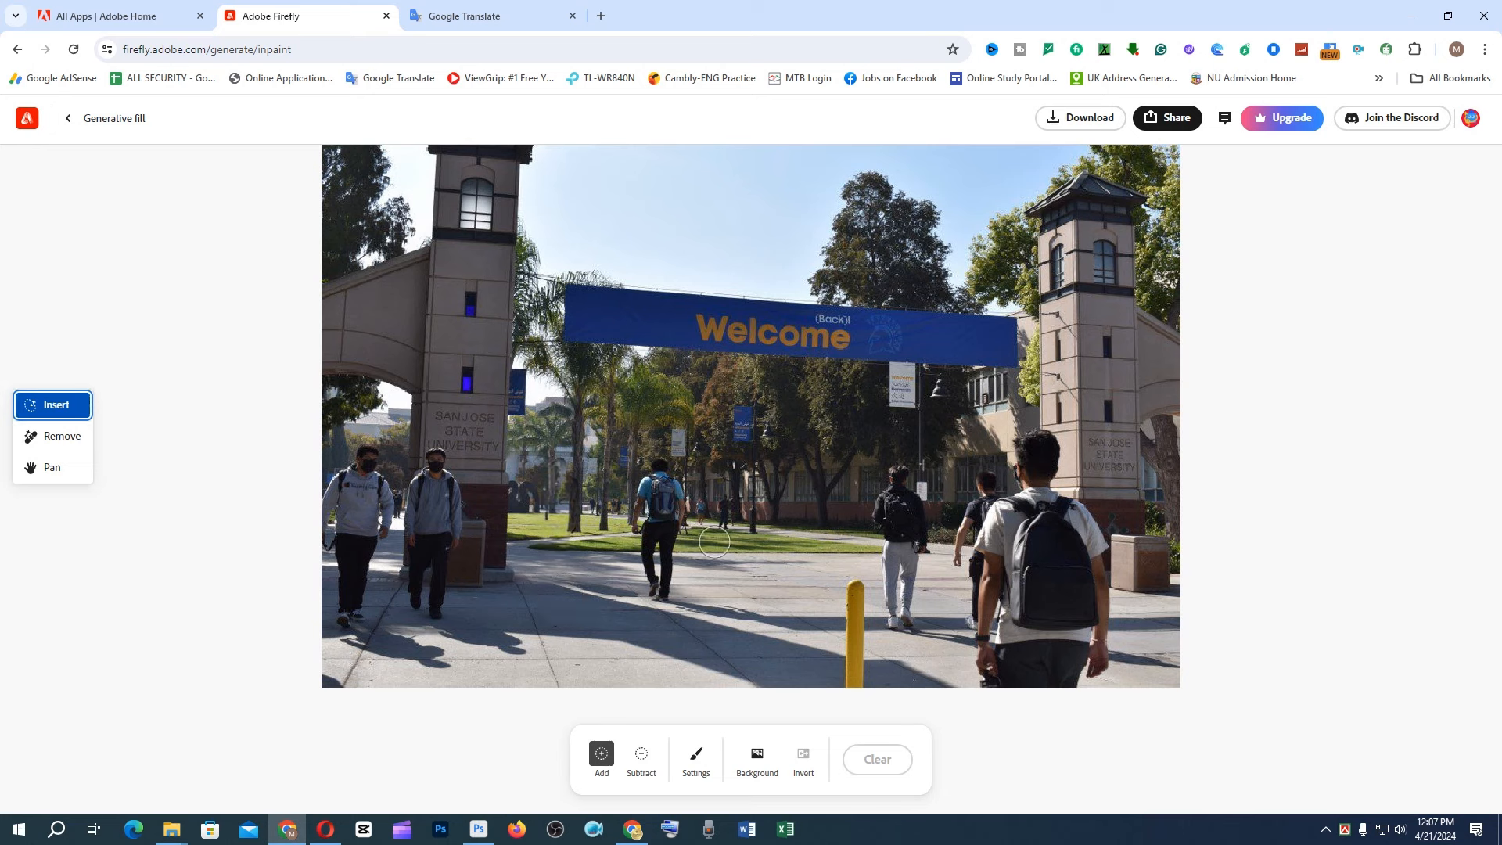
mouse_move(712, 539)
mouse_down()
mouse_move(800, 547)
mouse_move(715, 545)
mouse_up()
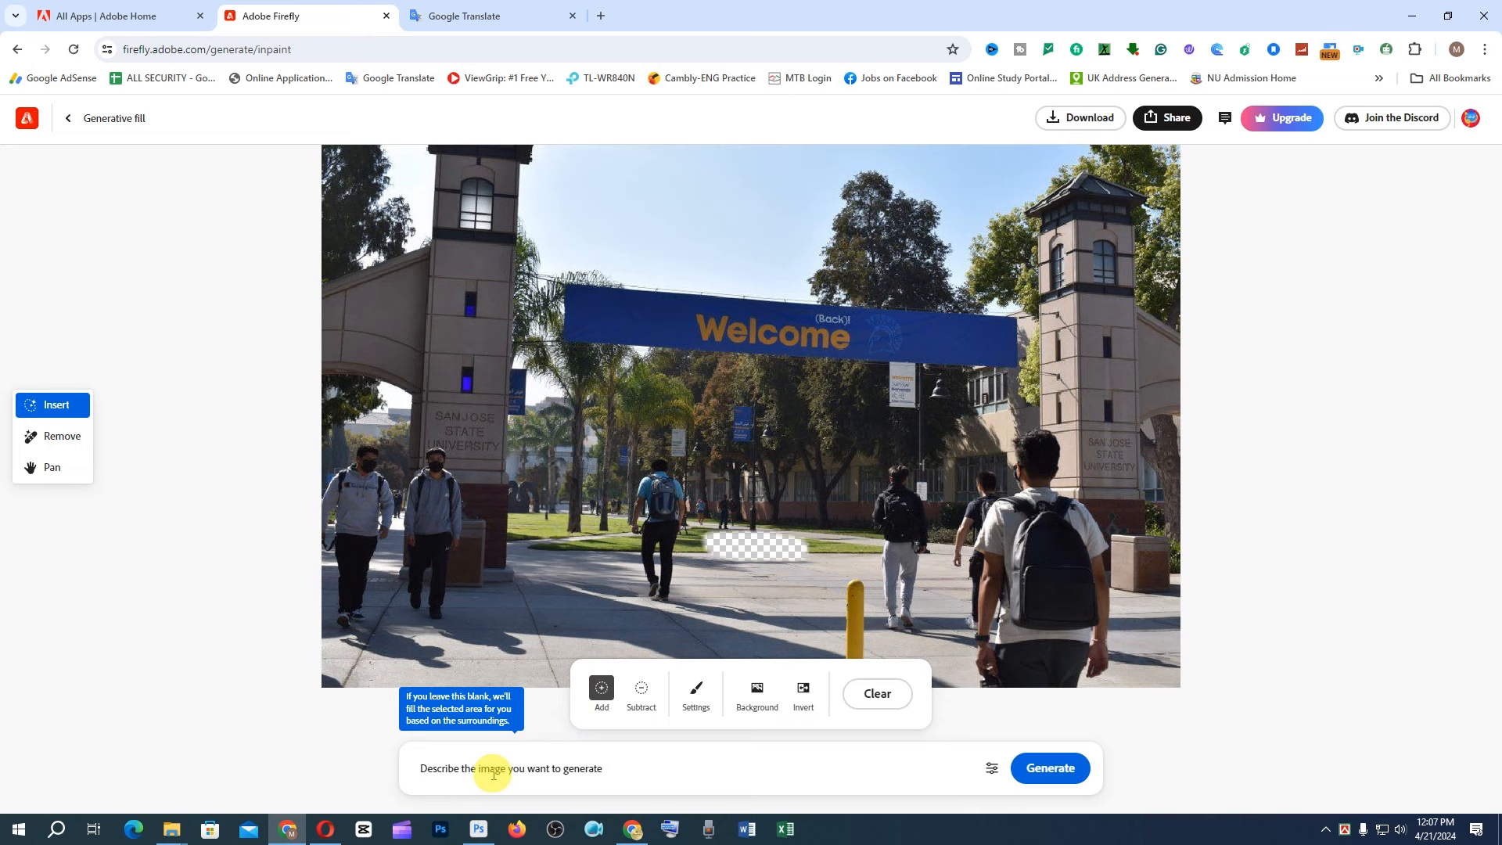
text(flower garden)
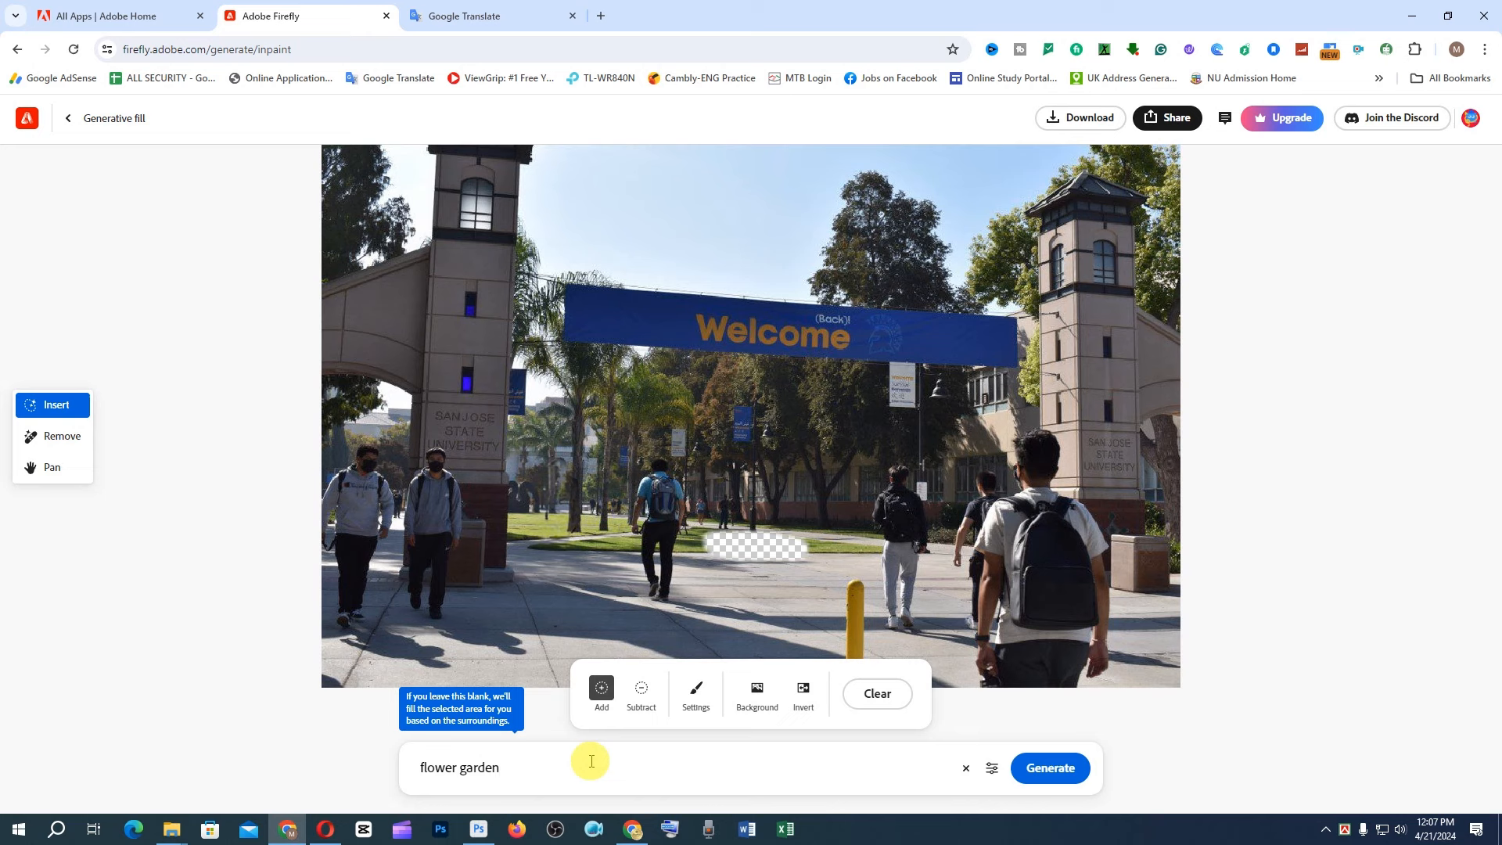
click(1054, 769)
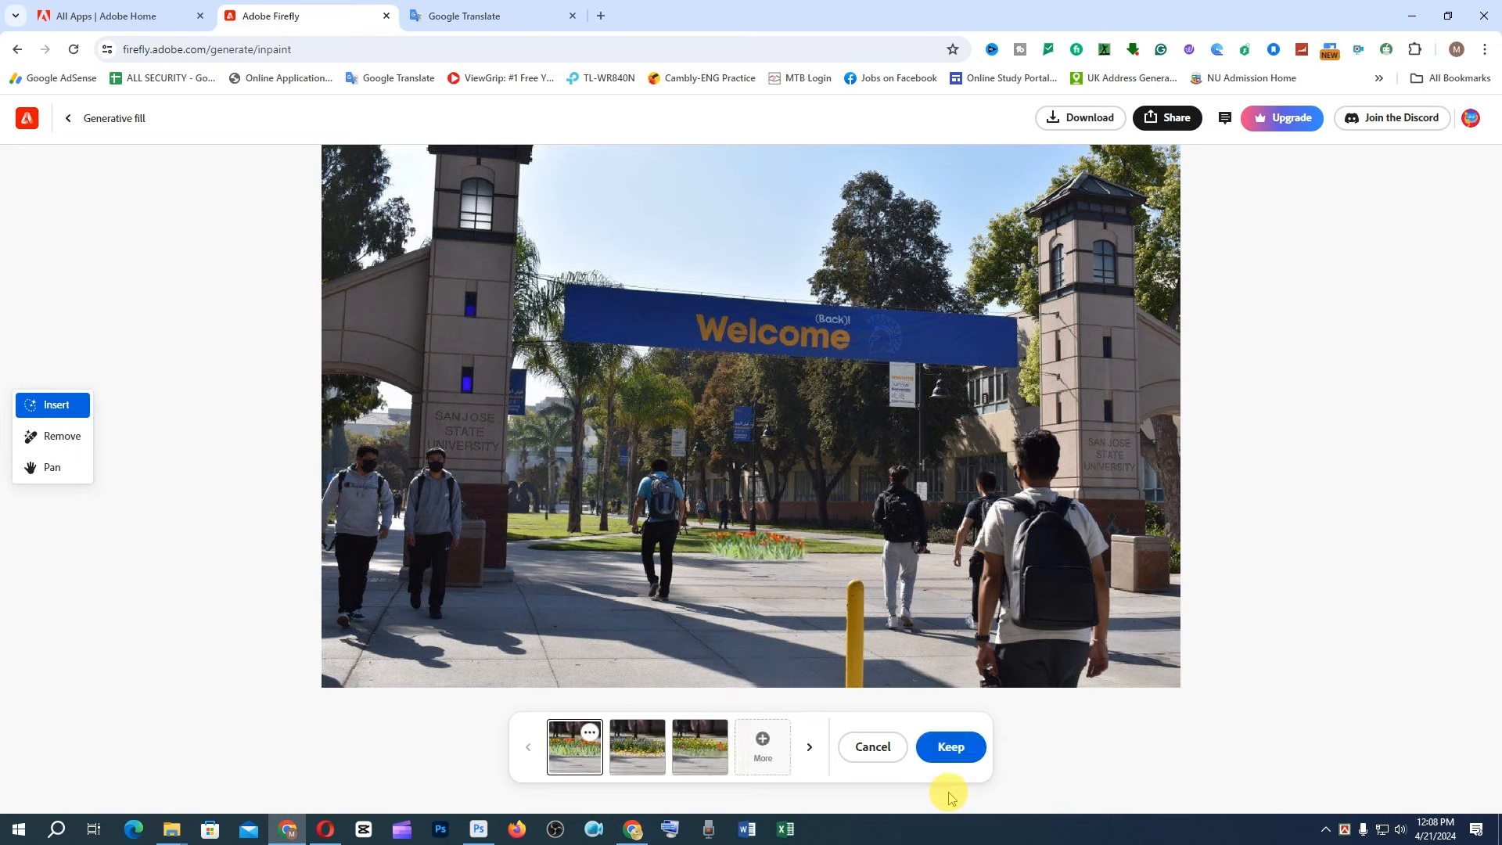
Step: Compare the three flower garden variations and keep the second one
click(637, 749)
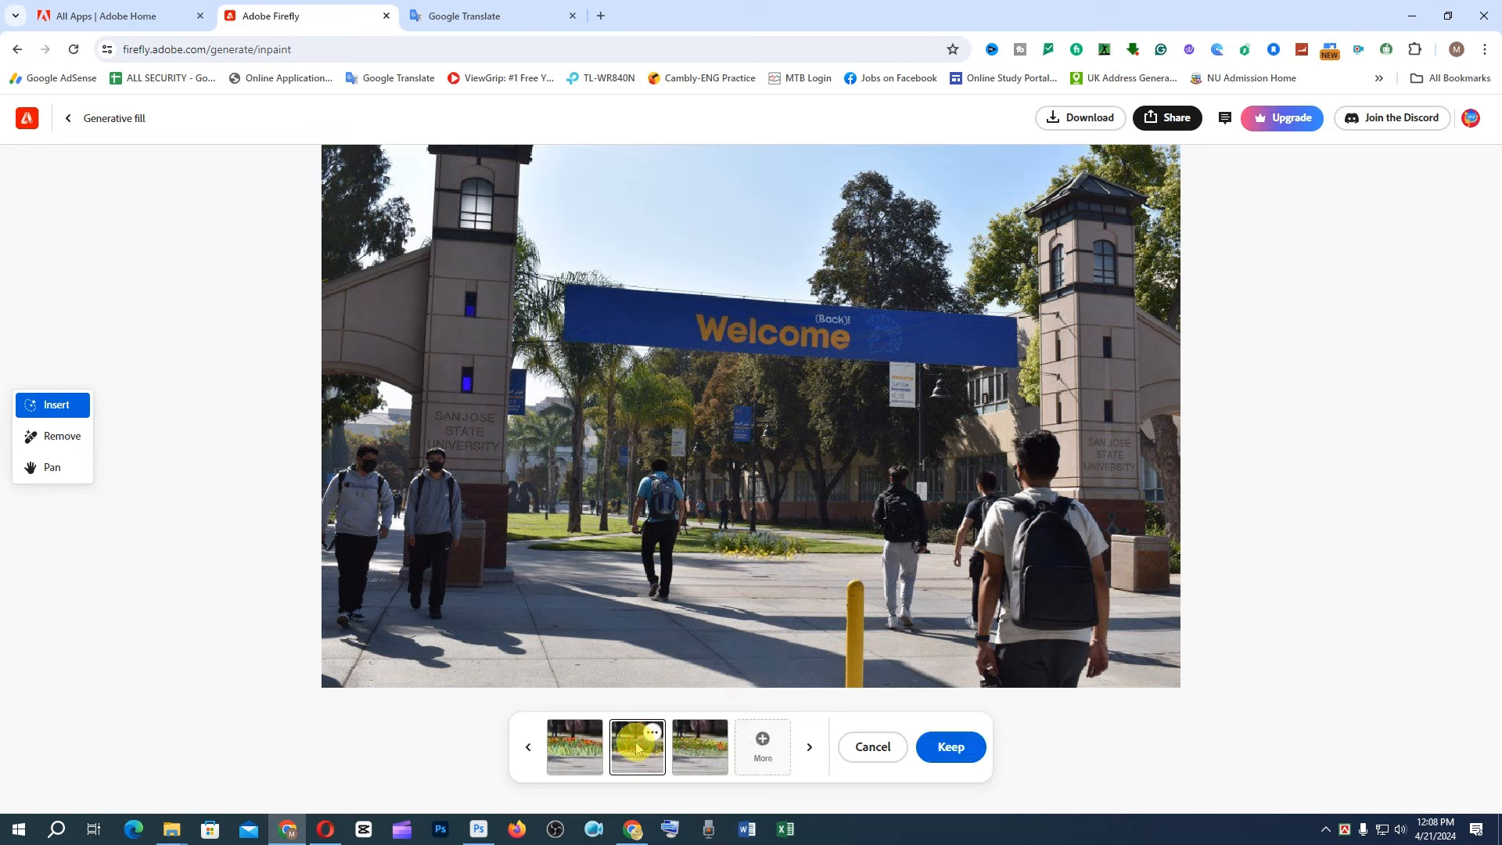
click(714, 749)
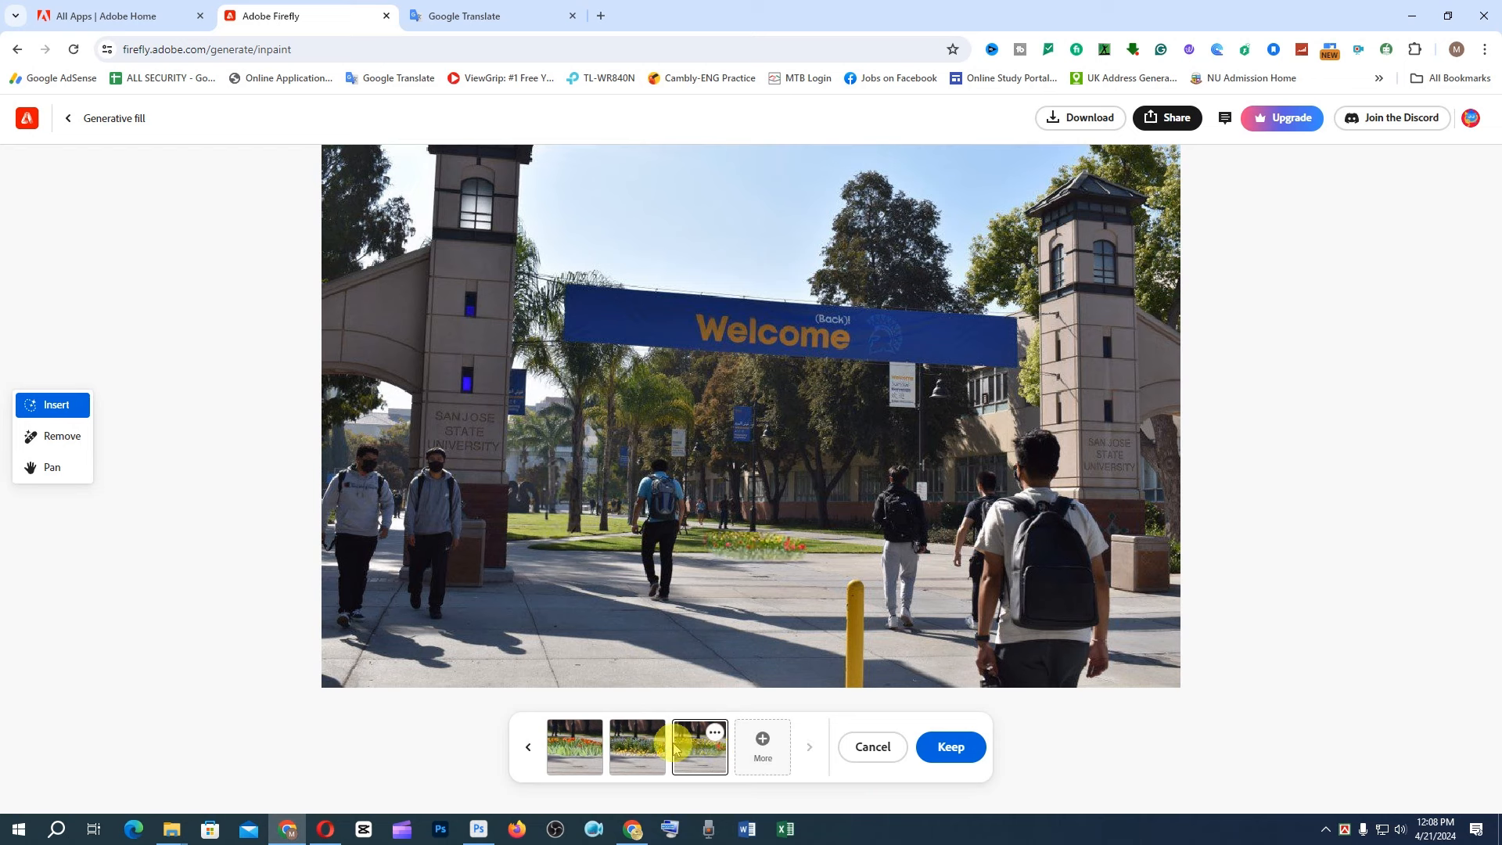
click(638, 747)
click(578, 752)
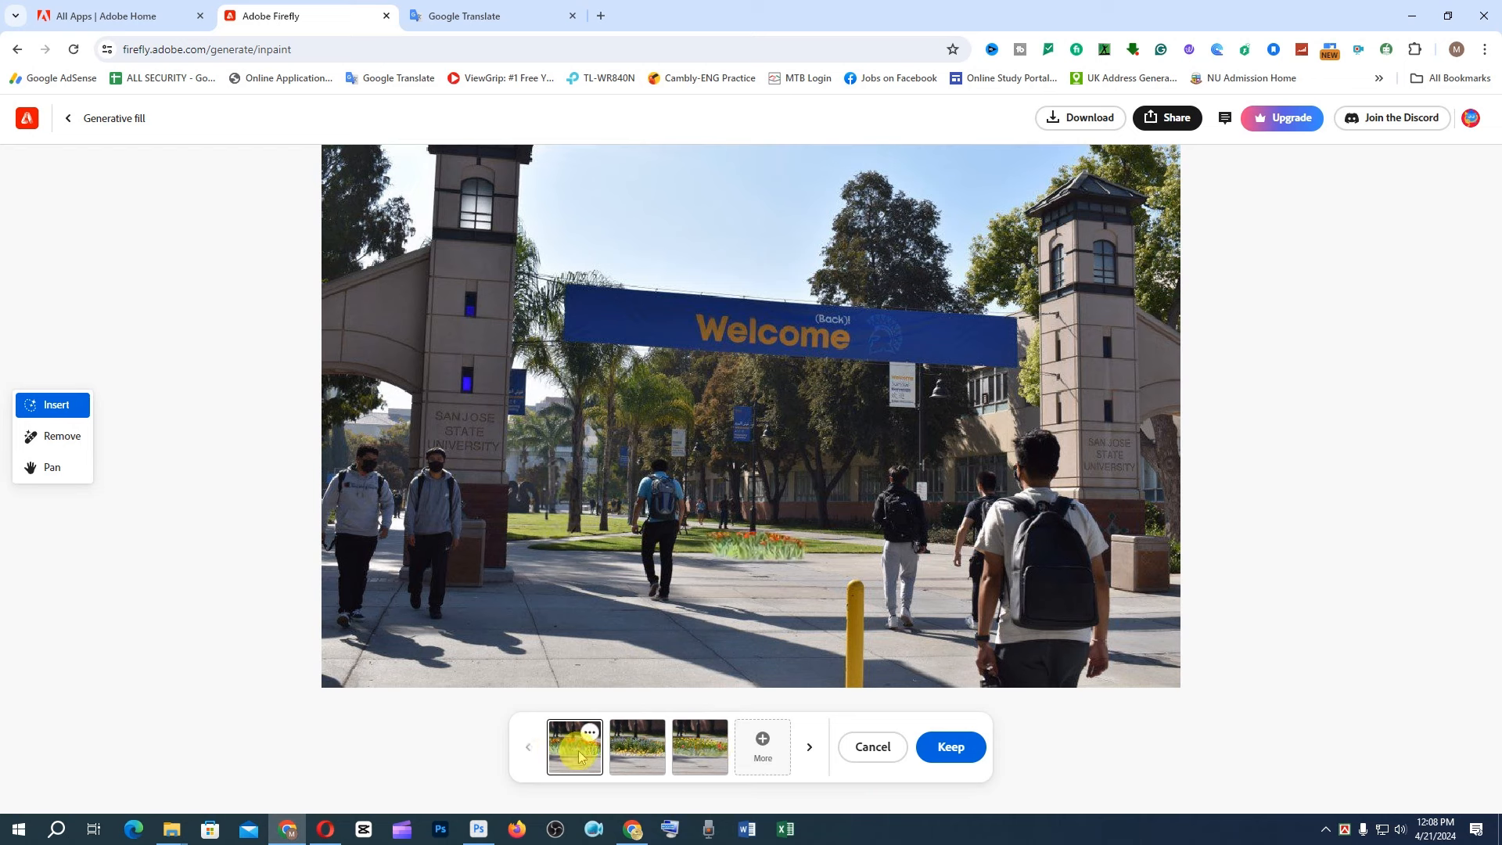
click(637, 747)
click(715, 746)
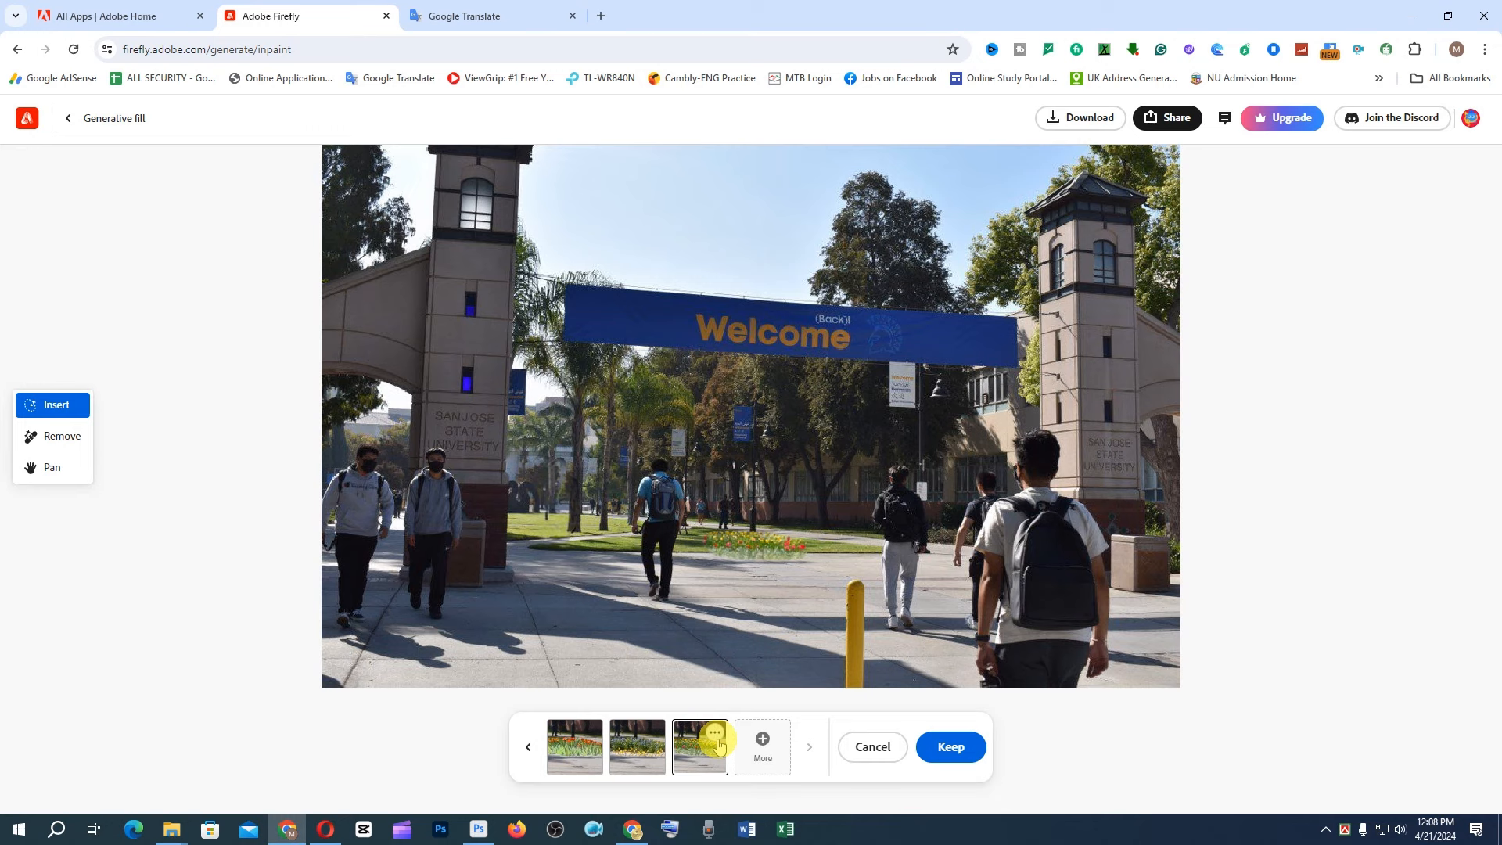
click(635, 749)
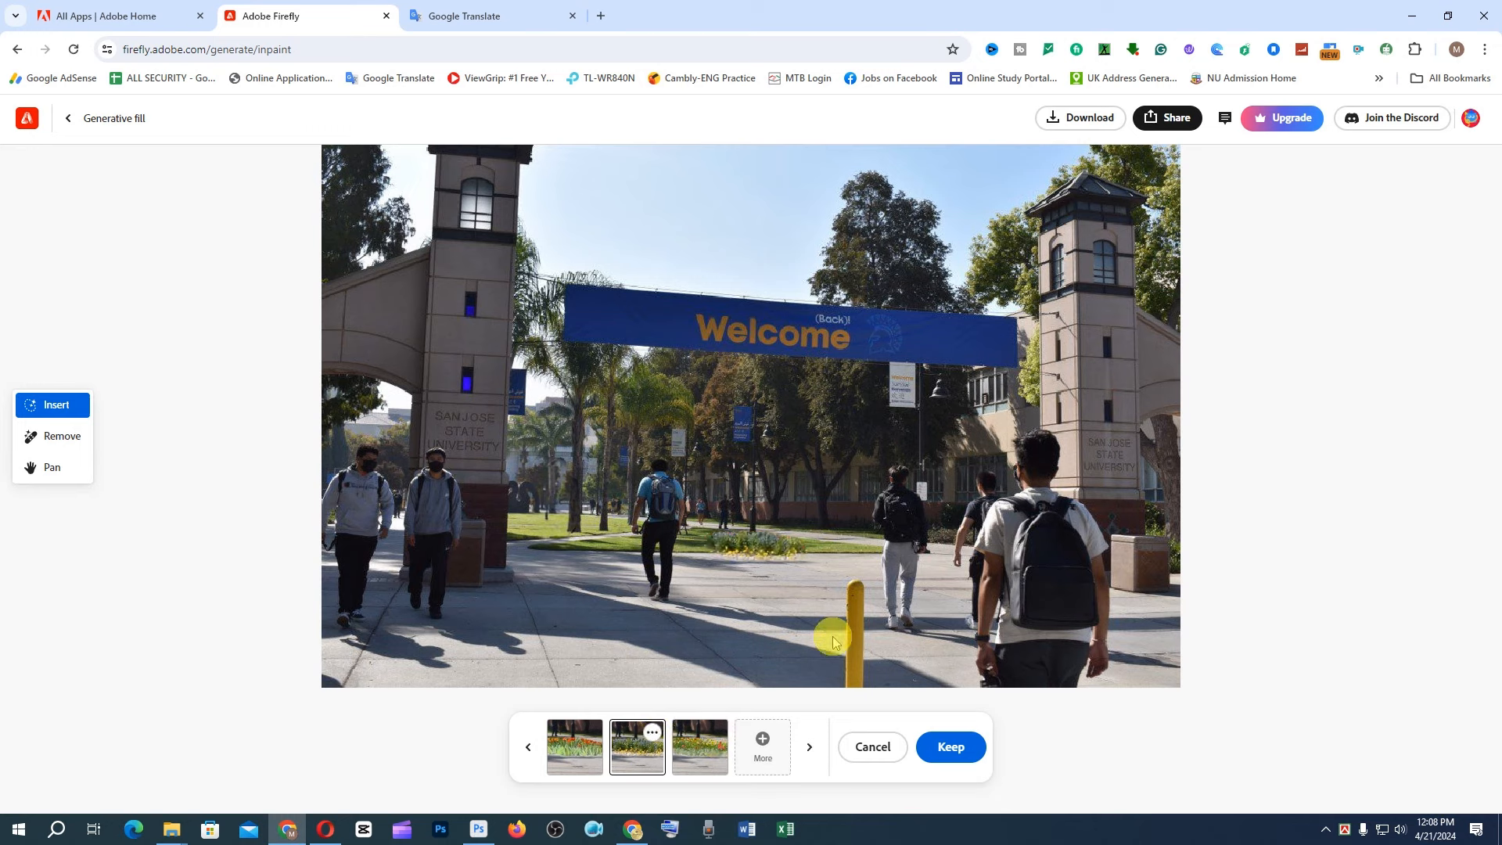
click(951, 747)
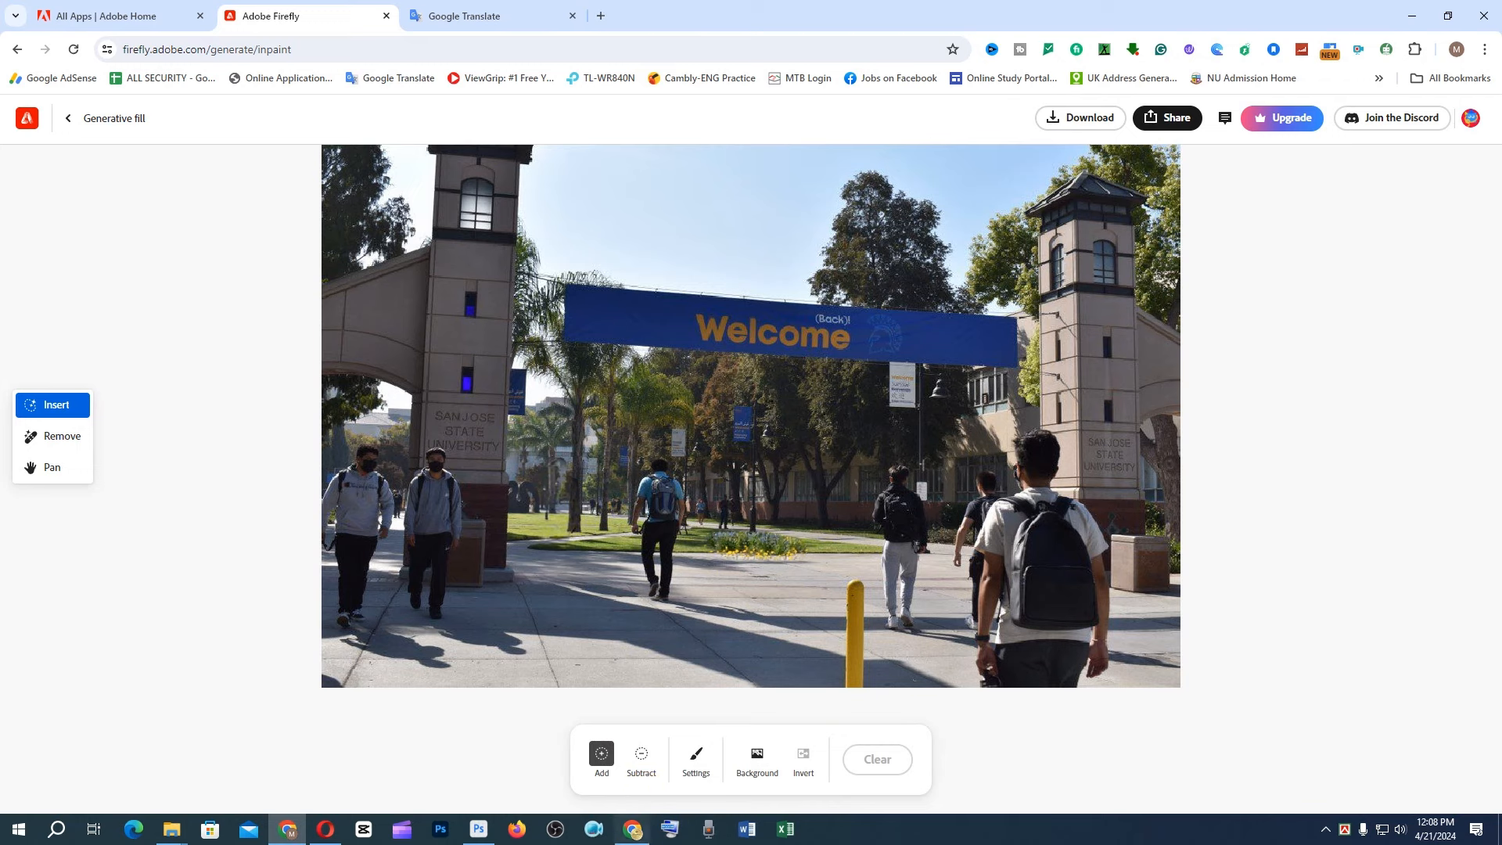
Step: Return to the Generative fill upload page and load the suited male model image from the firefly folder
scroll(789, 461, up, 5)
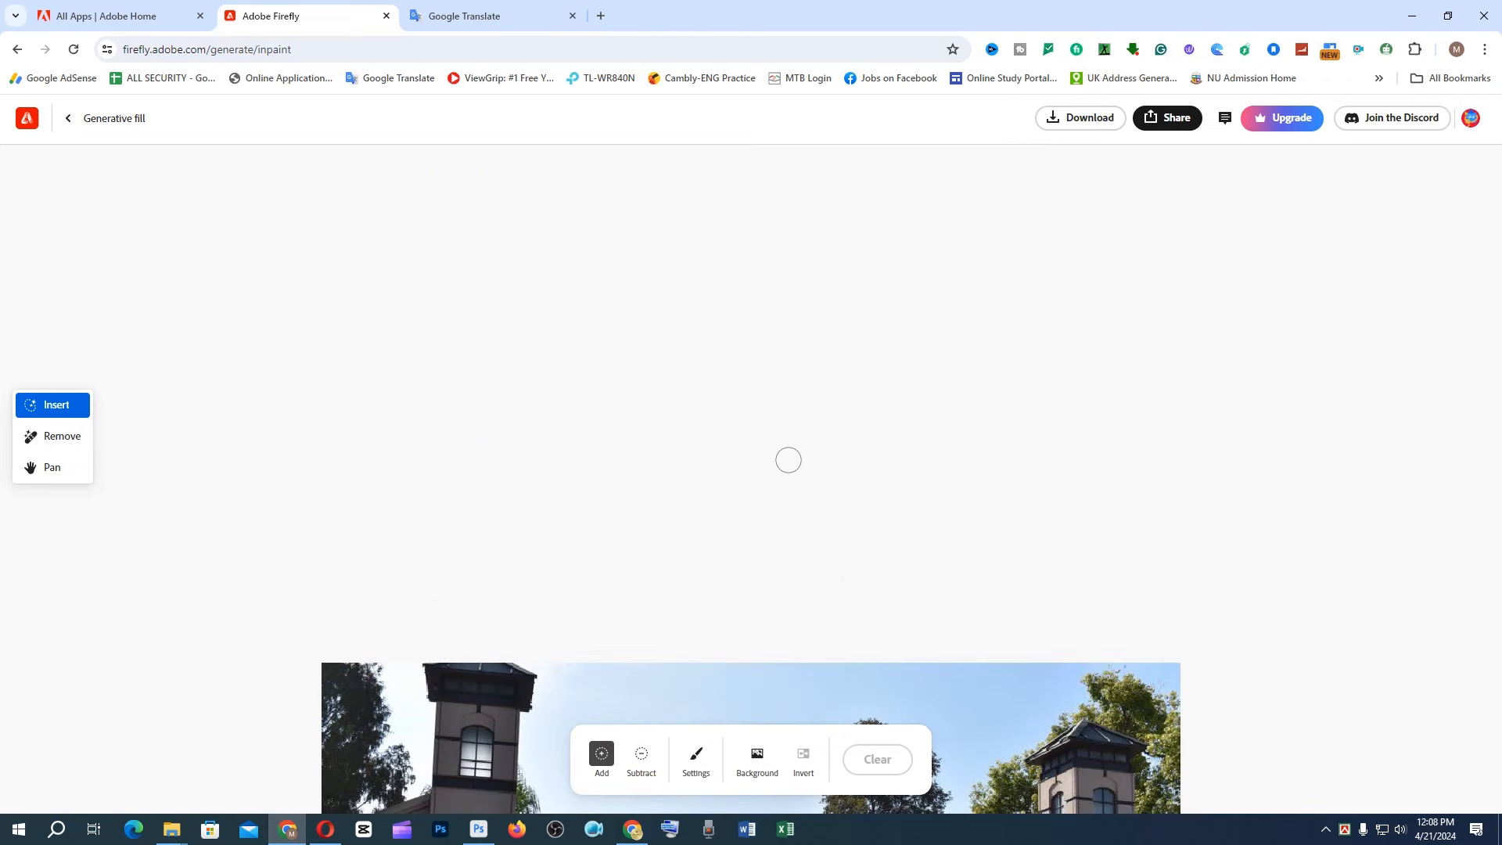
click(68, 118)
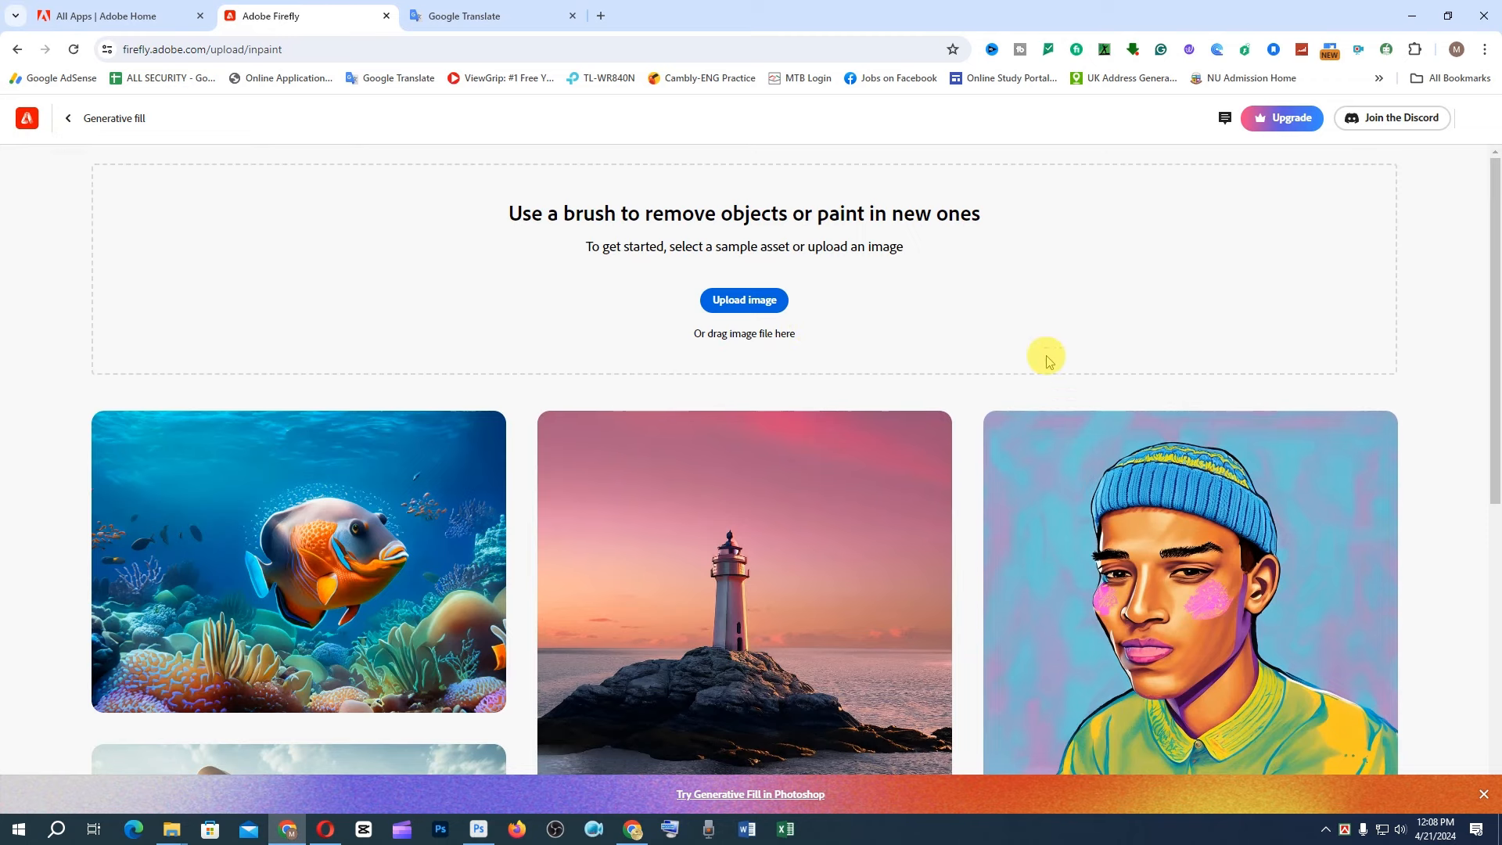
mouse_move(184, 837)
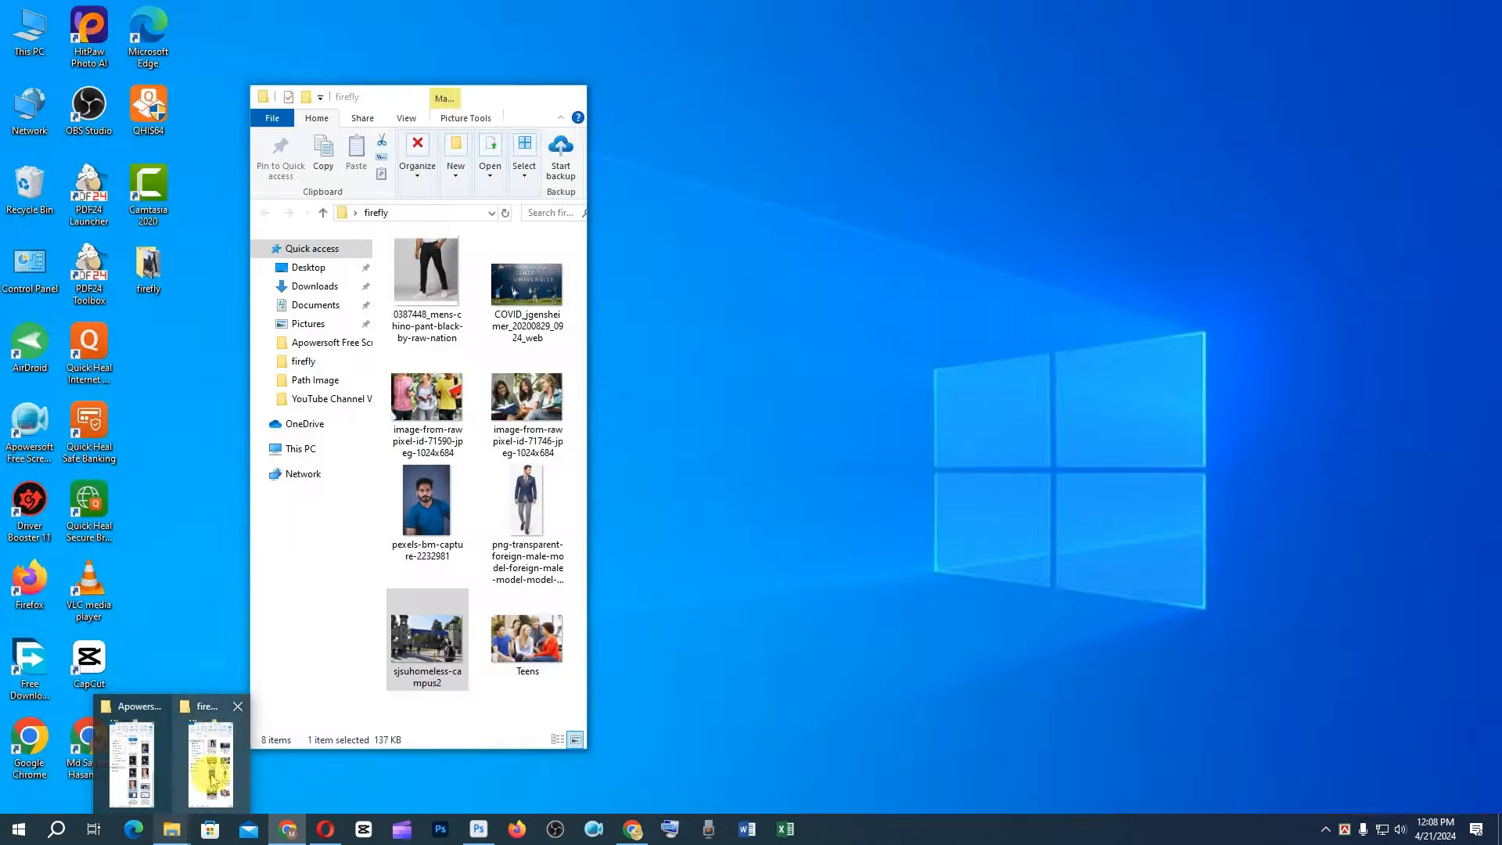
click(212, 780)
drag(528, 500, 813, 391)
Step: Mask out the suited man's background, generate a "lake river" background behind him, and keep the first variation
click(757, 694)
click(481, 779)
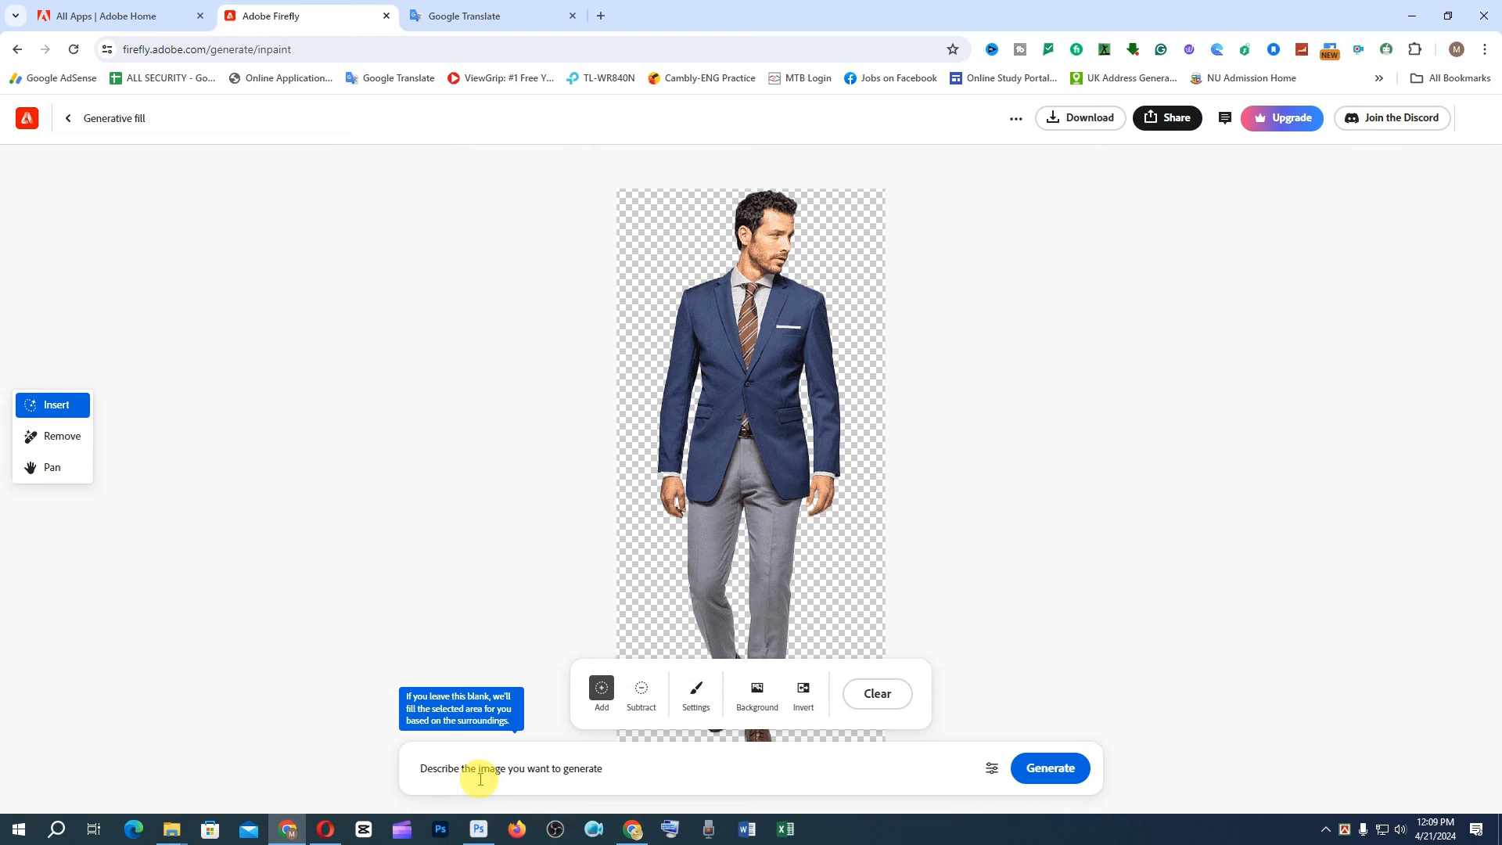
text(lake river)
click(1059, 769)
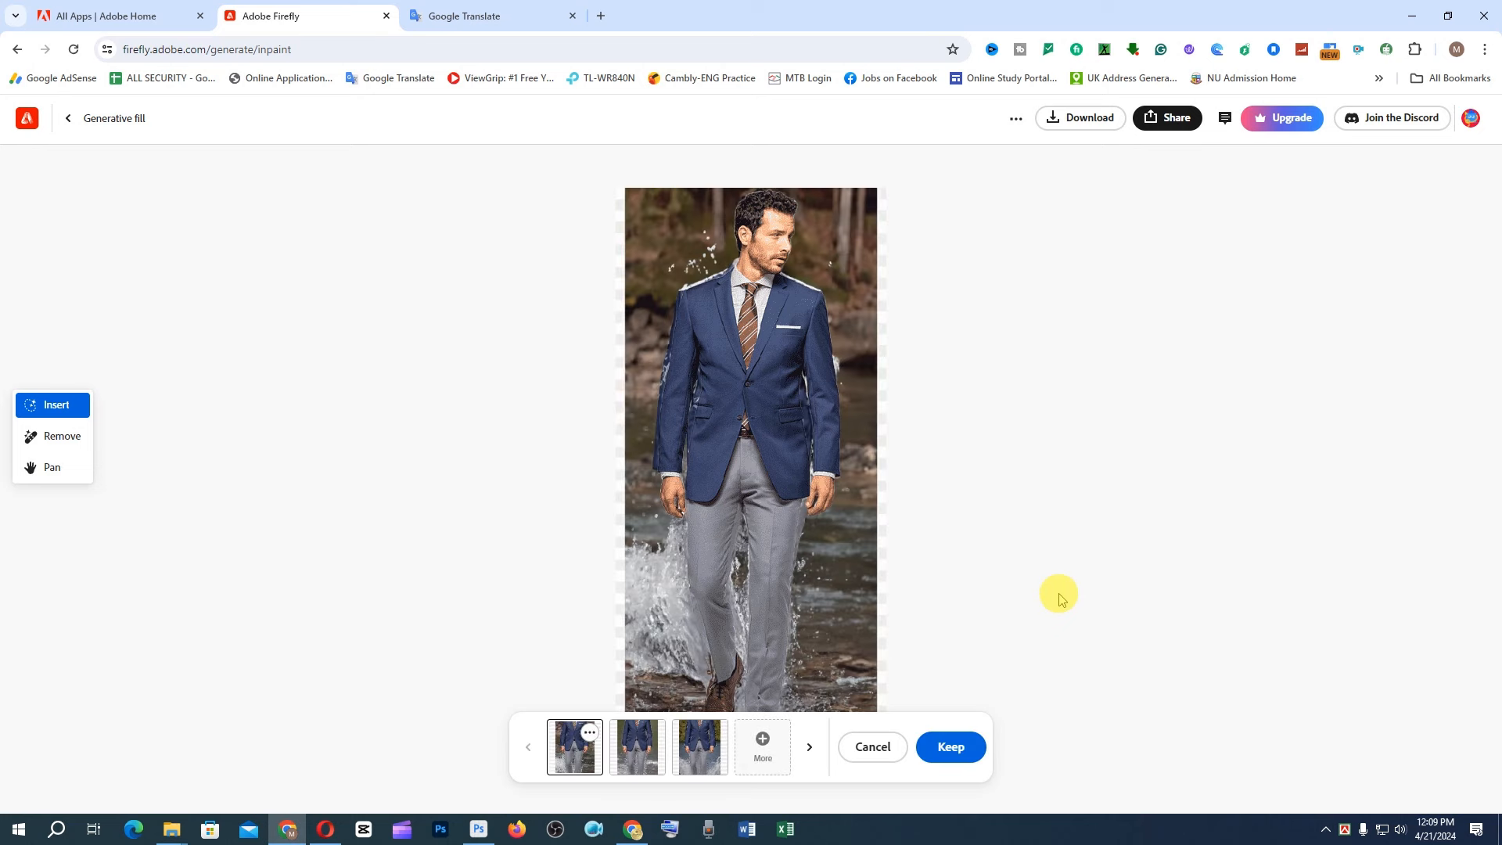
click(941, 749)
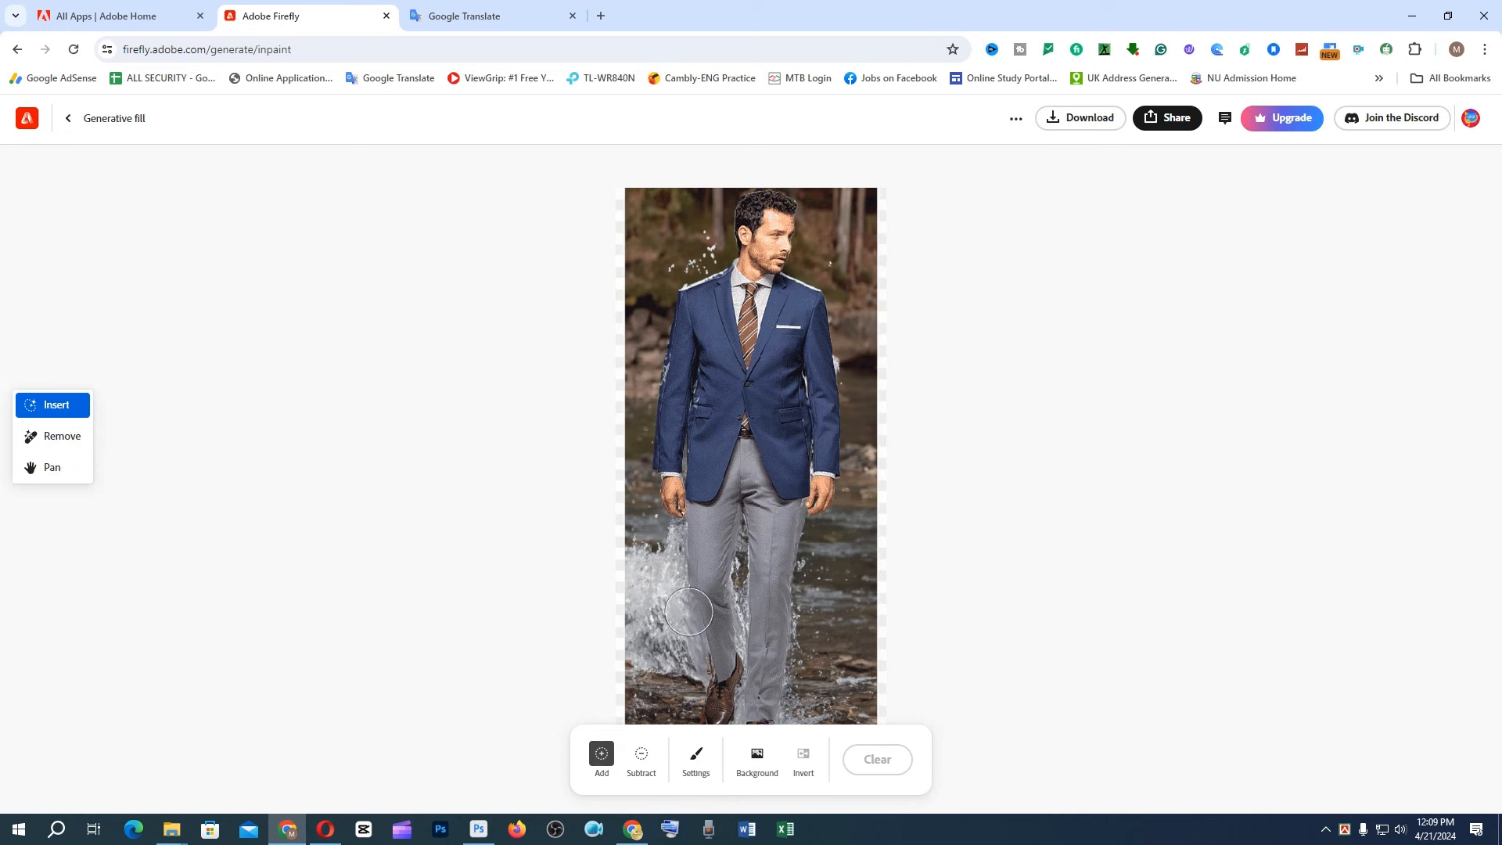
Step: Return to the upload page and load the black men's chino pants photo from the firefly folder
click(71, 123)
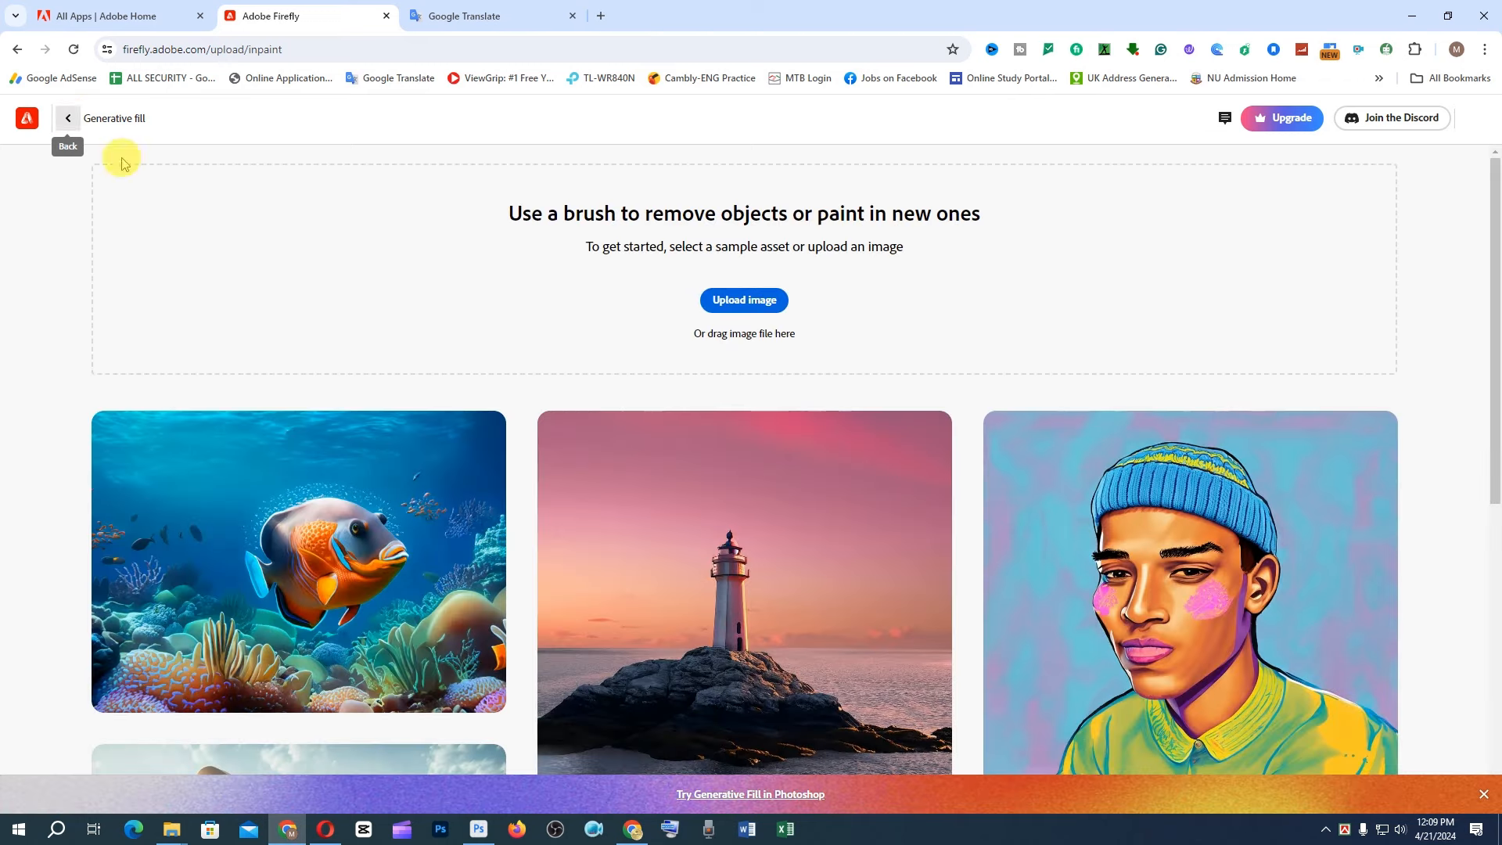
mouse_move(171, 832)
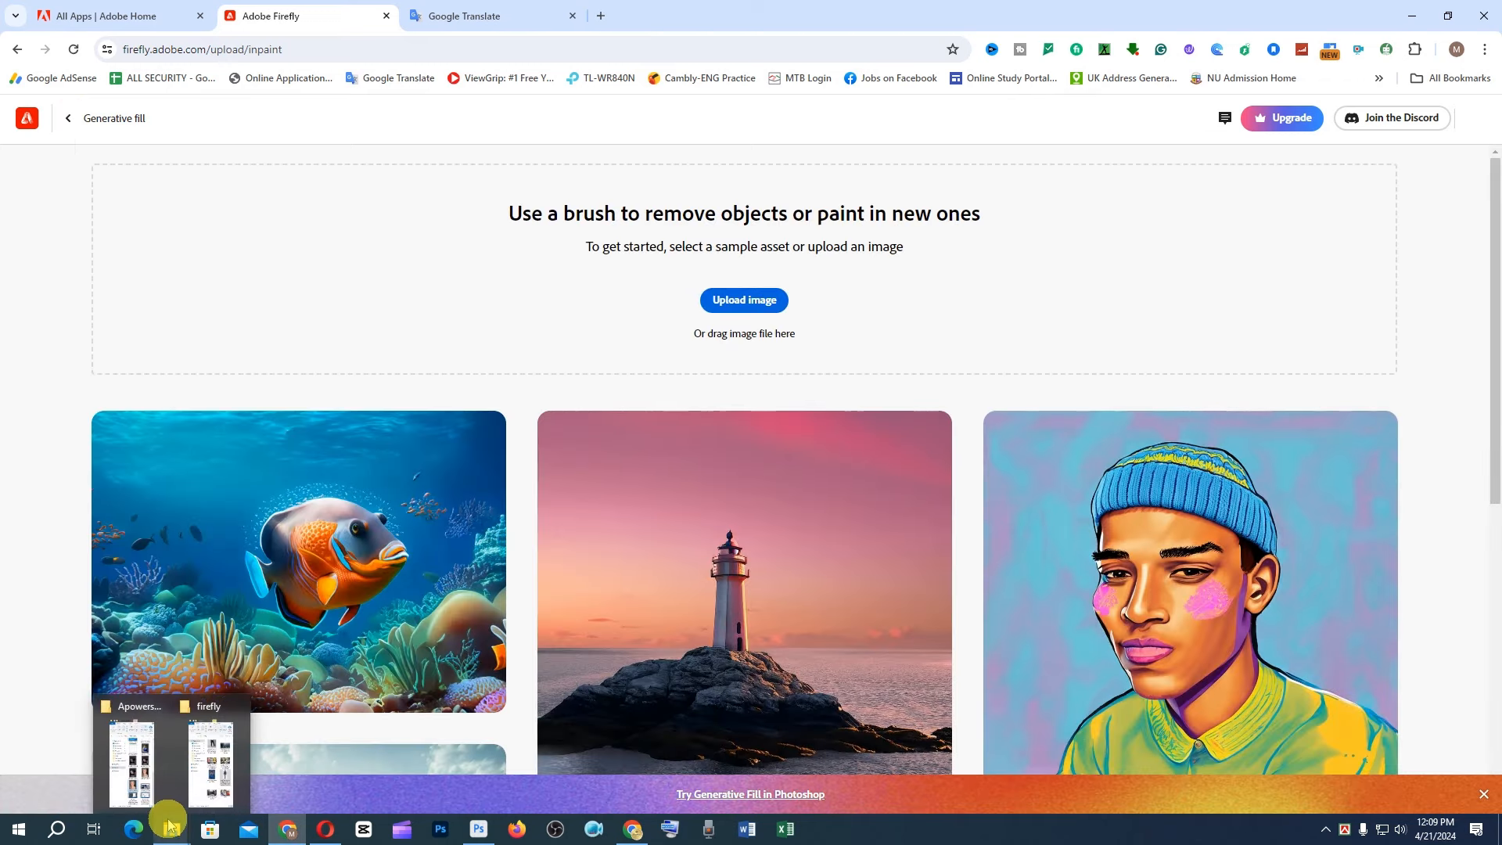
click(210, 763)
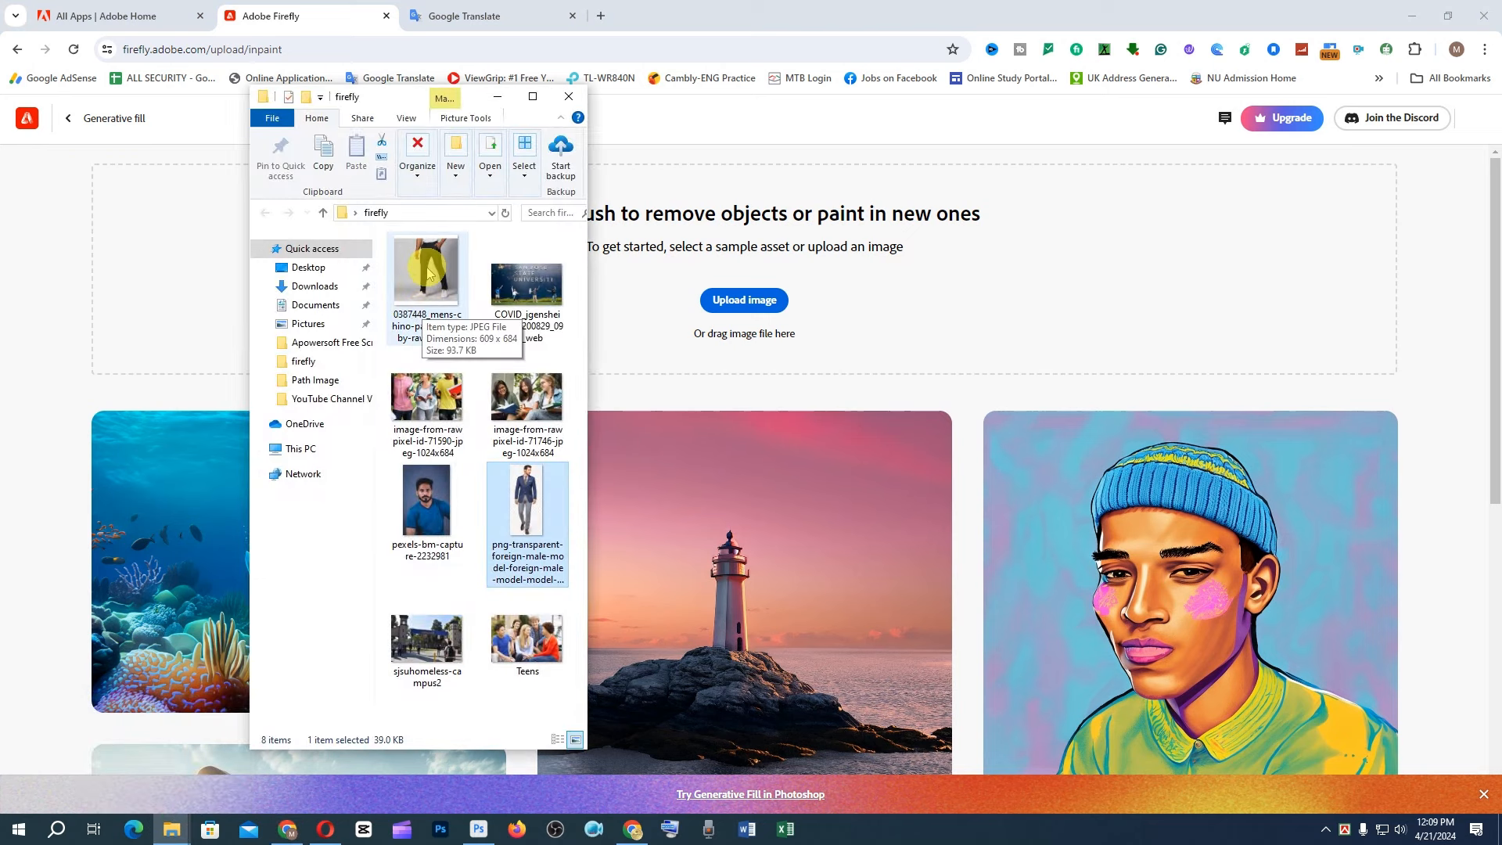
drag(426, 270, 767, 313)
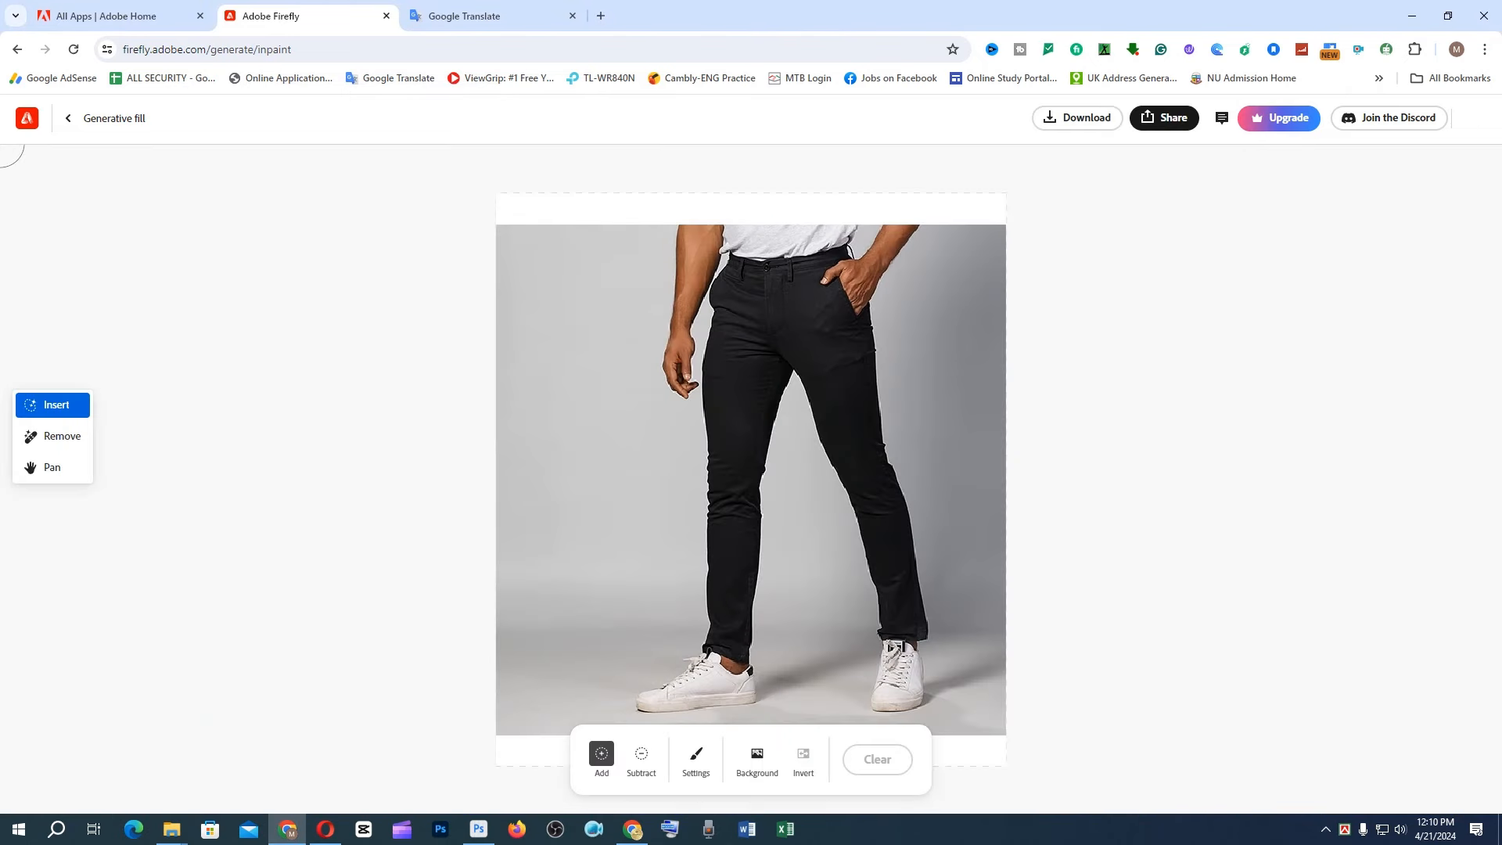
Step: Mask out the background of the chino pants photo, then invert the masked area and invert it back
click(757, 755)
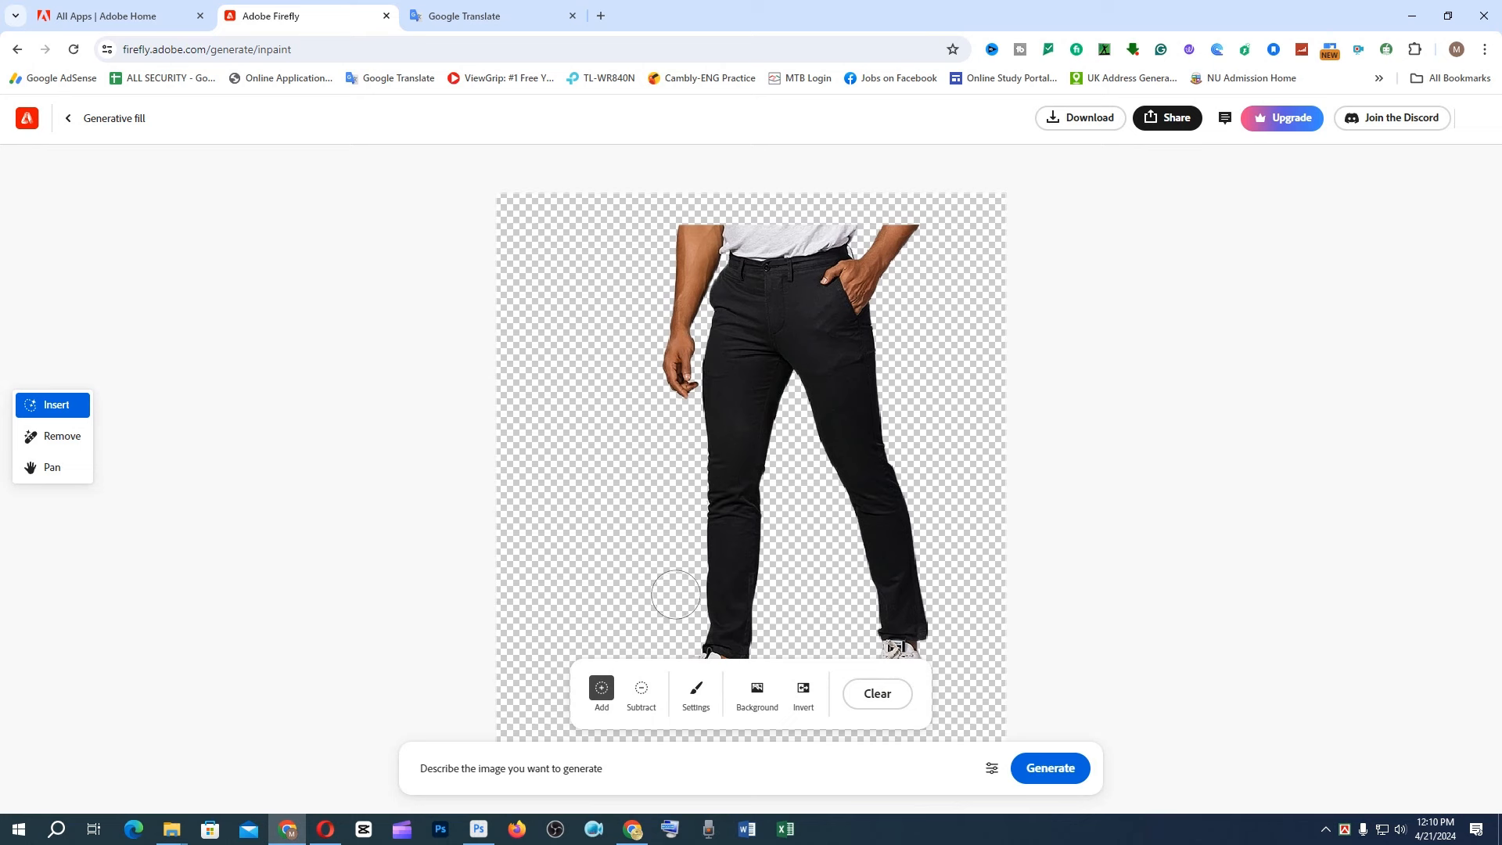
click(756, 704)
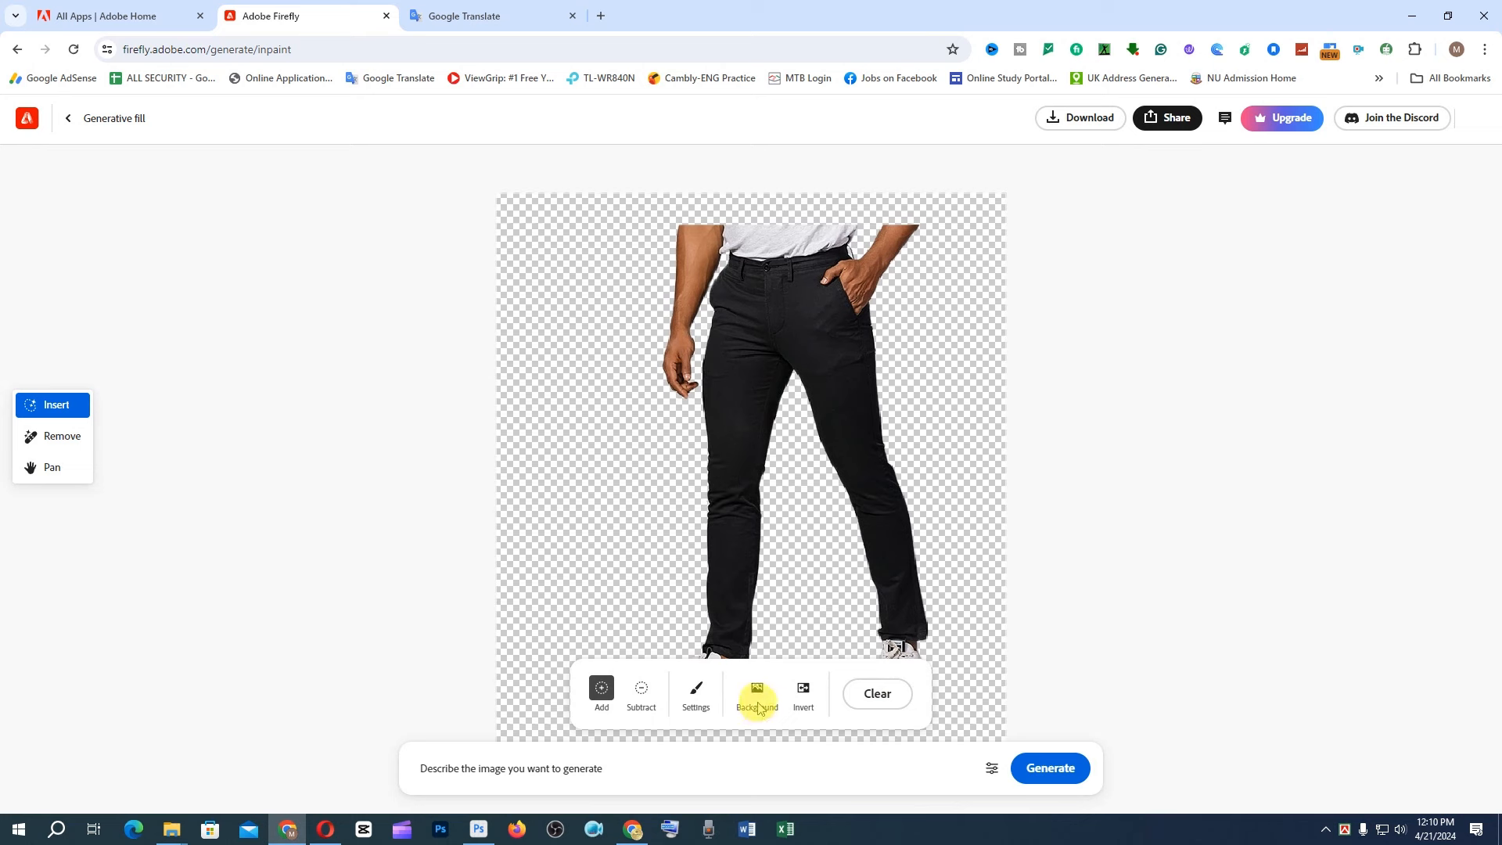
click(803, 696)
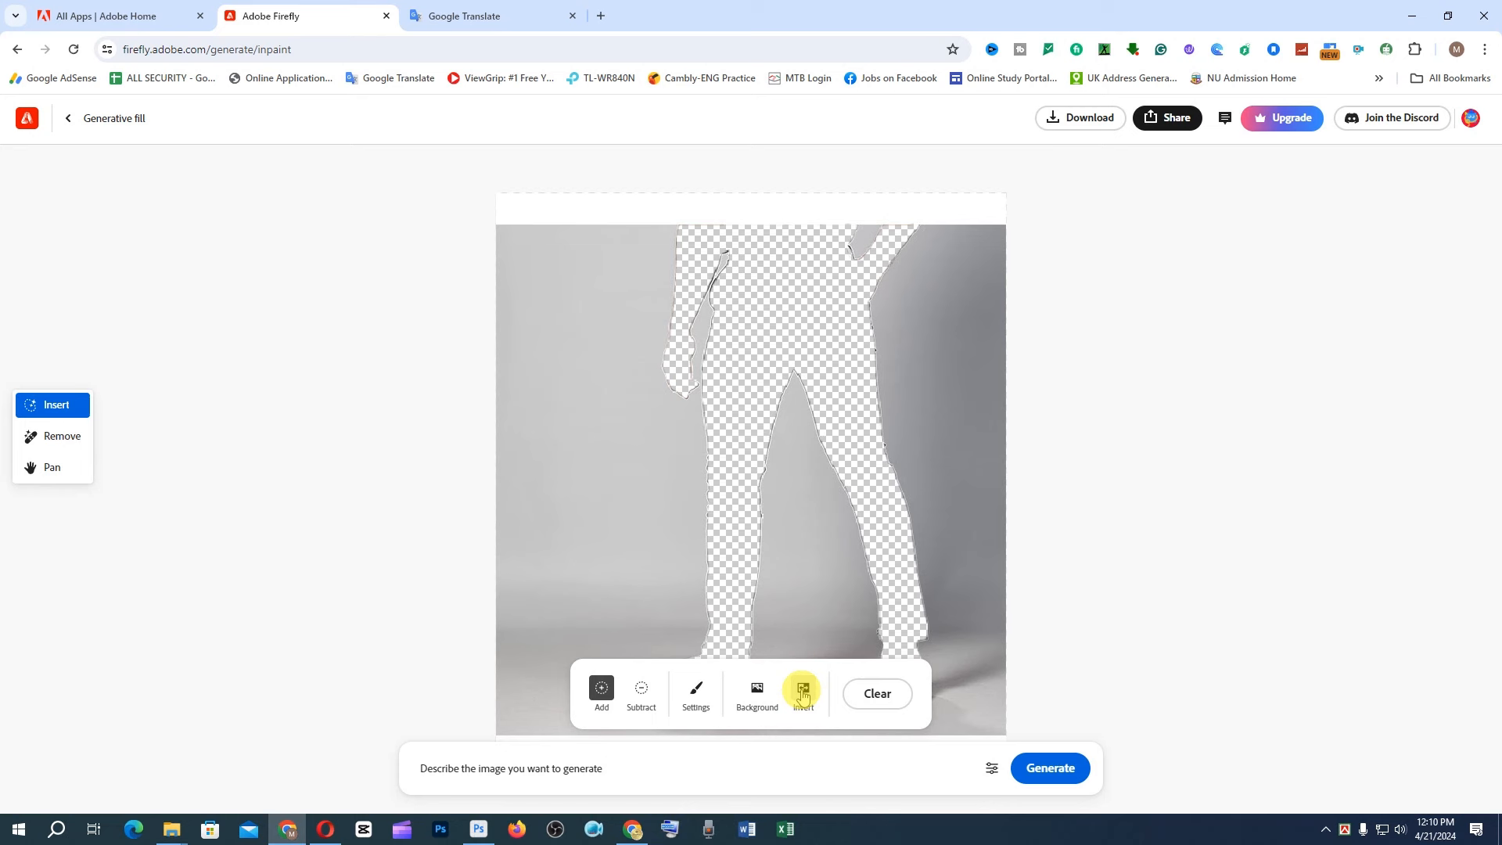
click(802, 696)
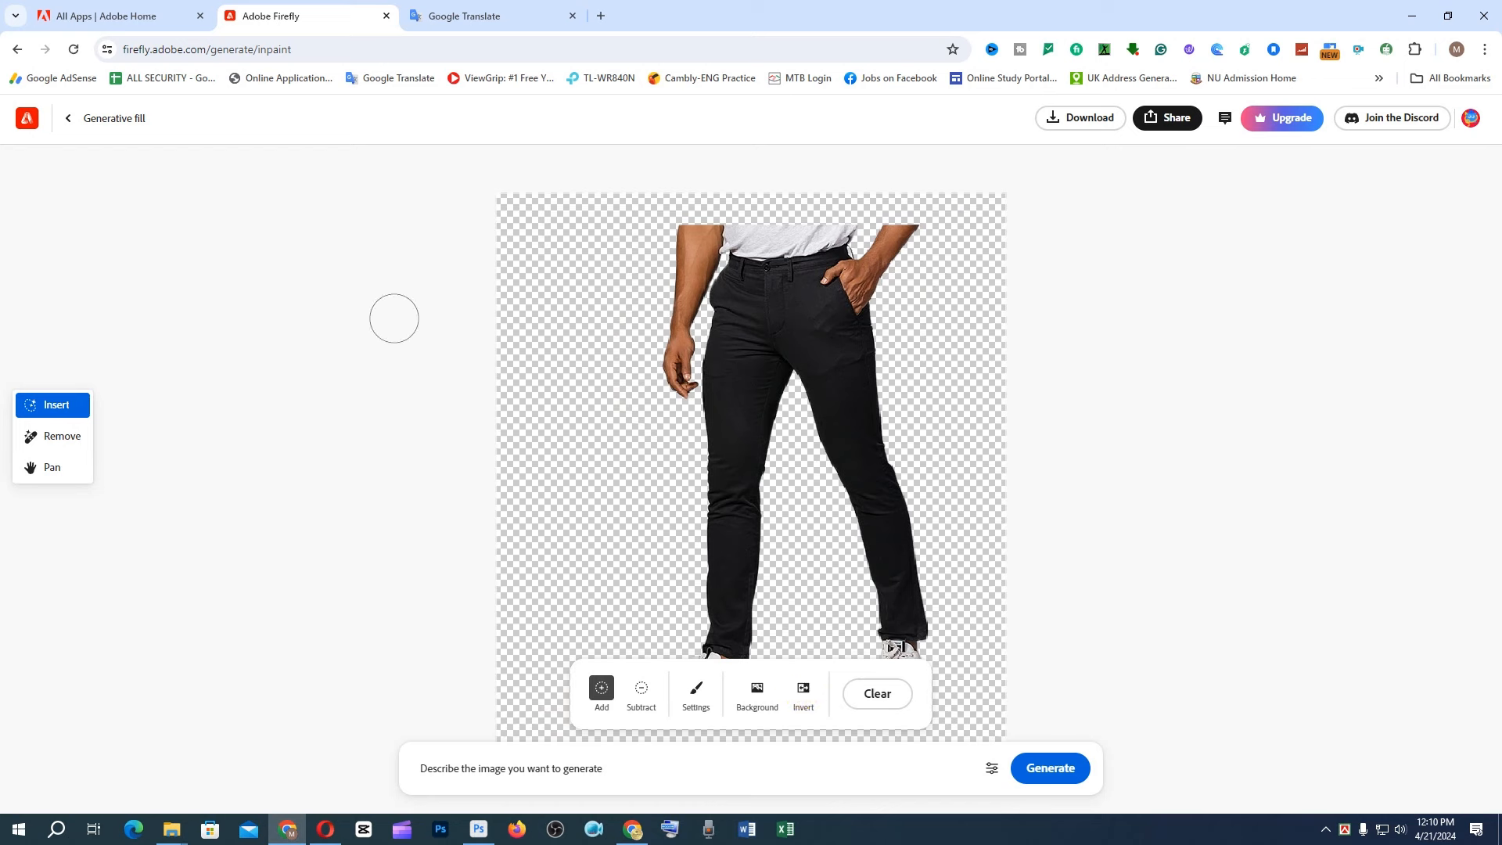
Step: Leave the pants photo and load the Teens photo from the firefly folder for Generative fill
click(71, 122)
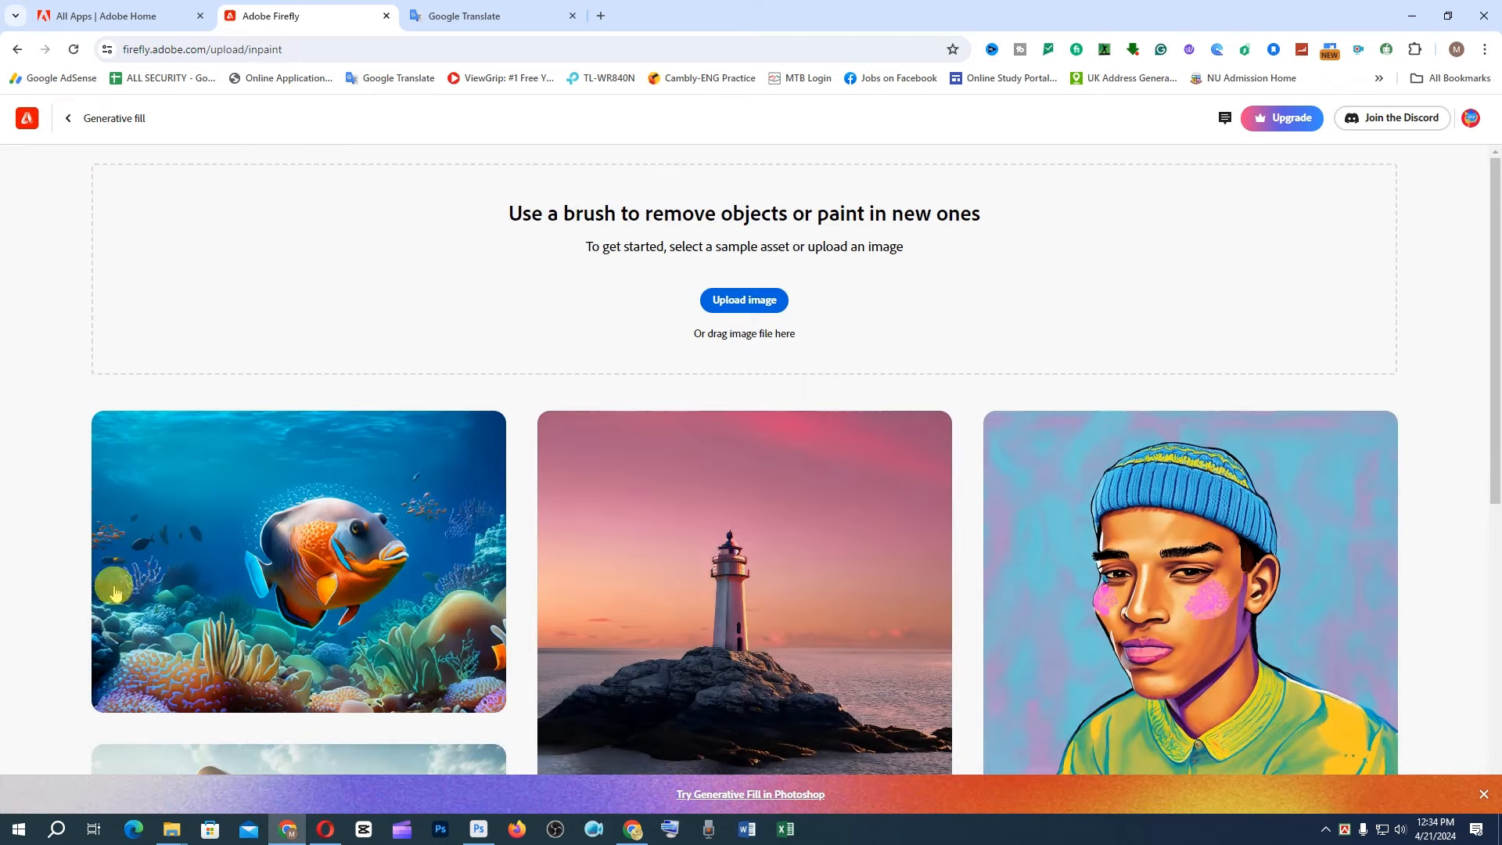
mouse_move(171, 828)
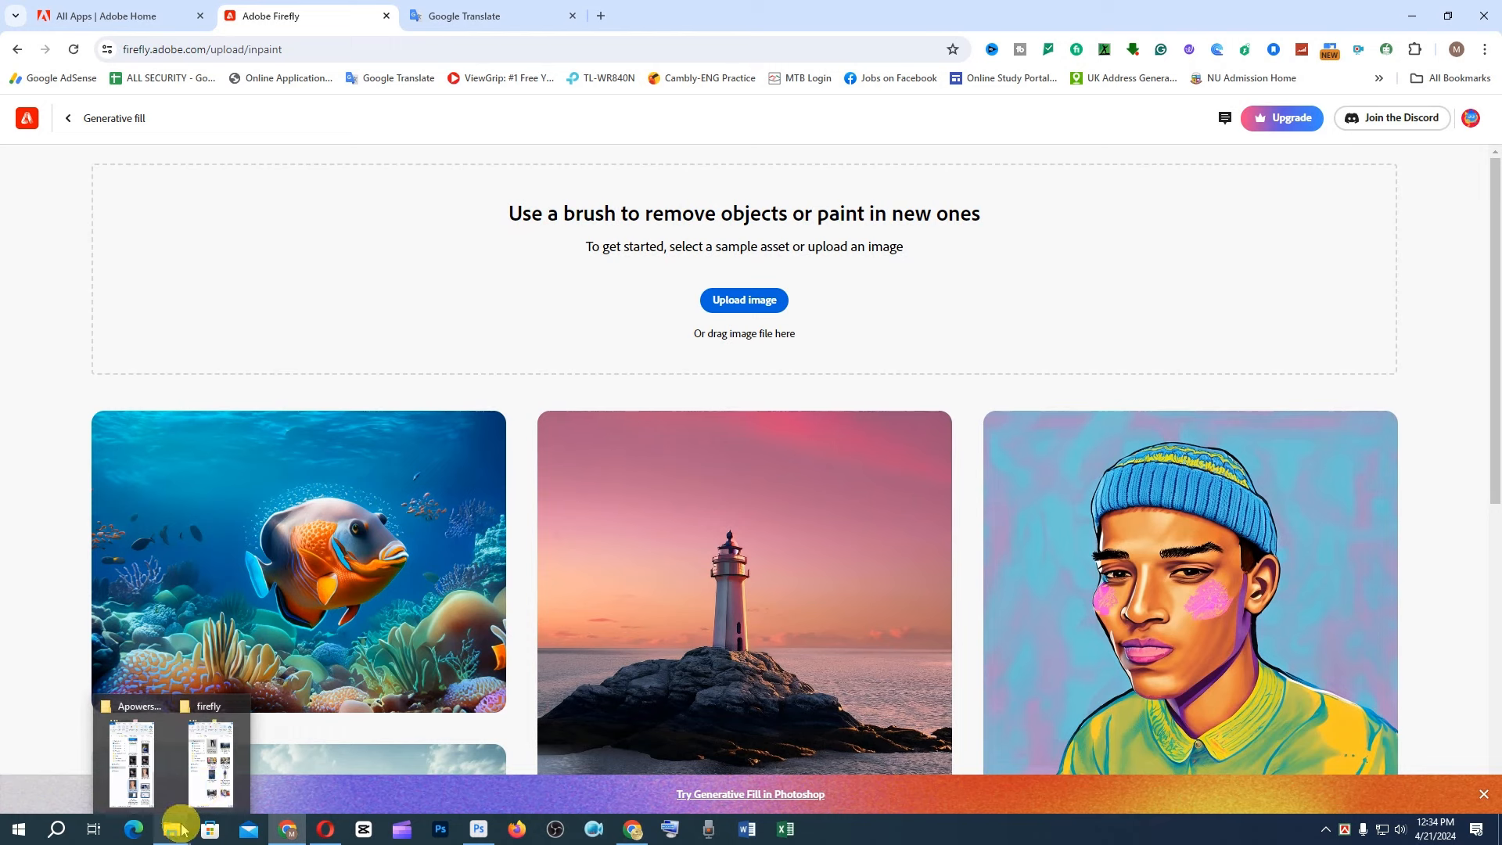
click(211, 762)
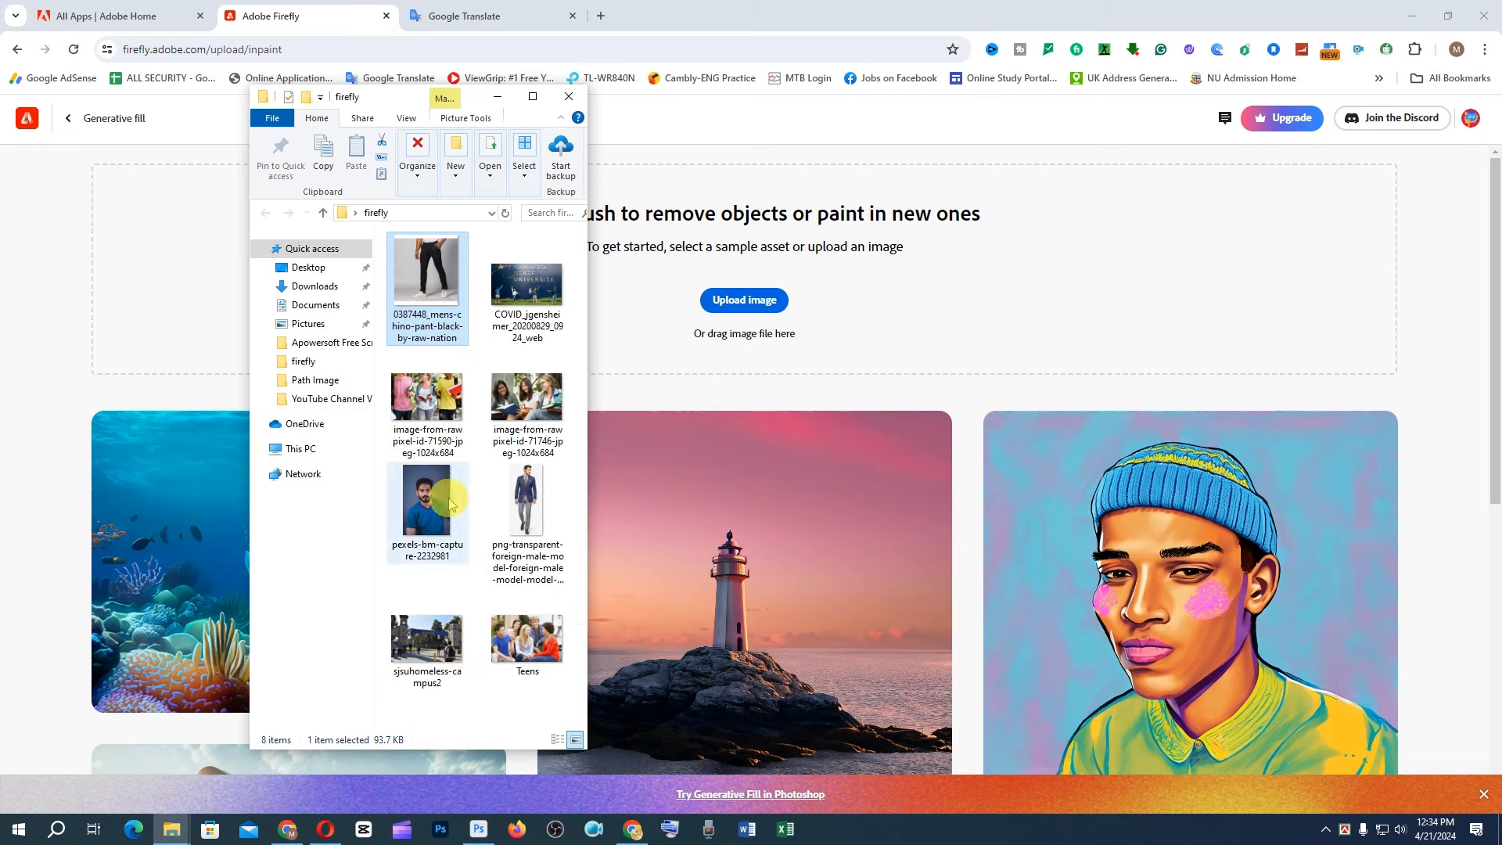
drag(513, 638, 735, 323)
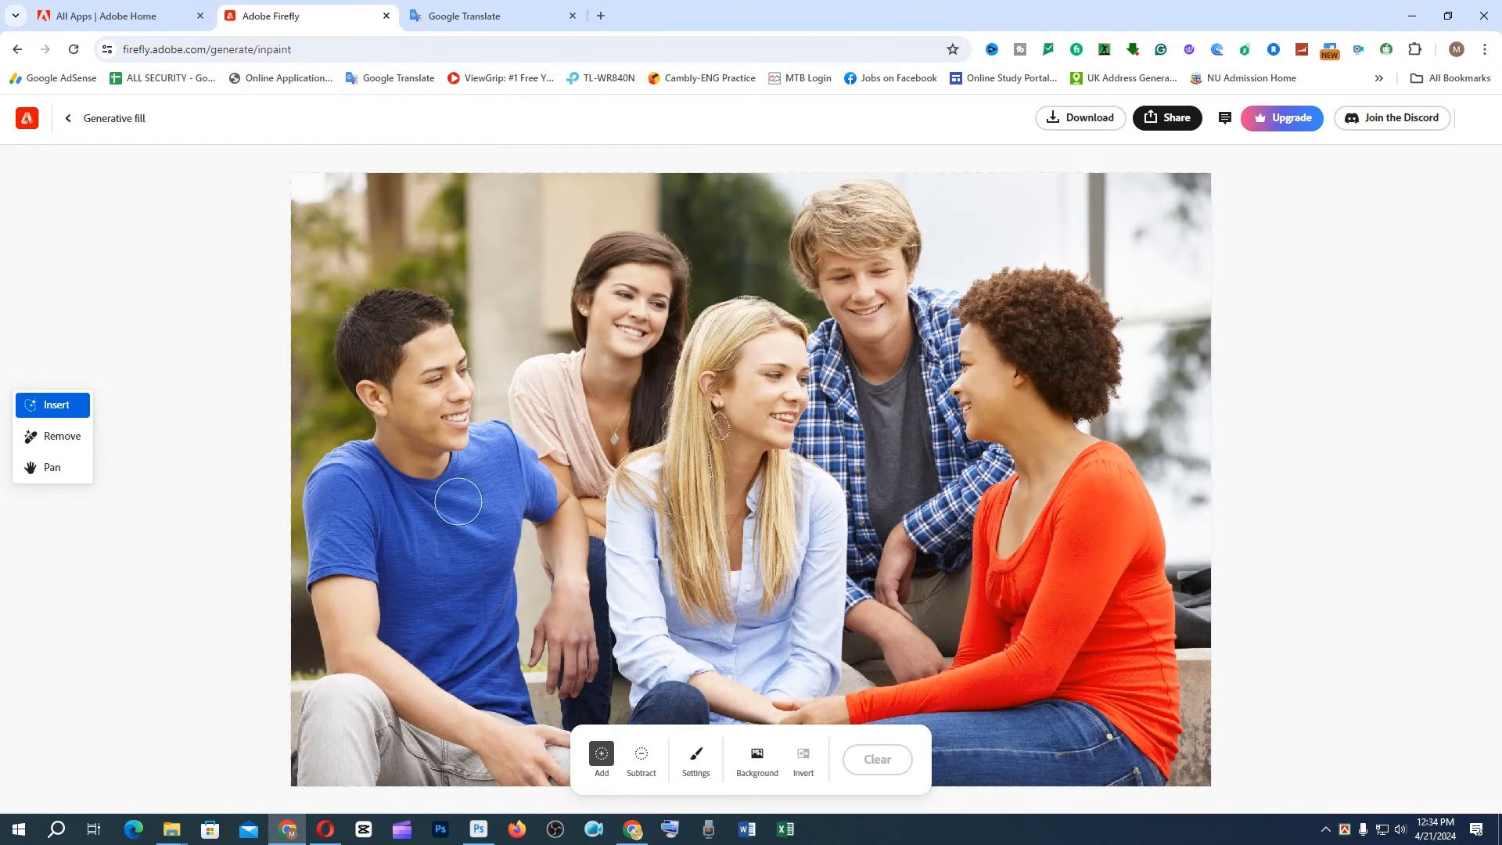
Step: In Remove mode, paint over the man in the blue T-shirt and the brown-haired woman behind him, and generate the removal
scroll(440, 561, down, 1)
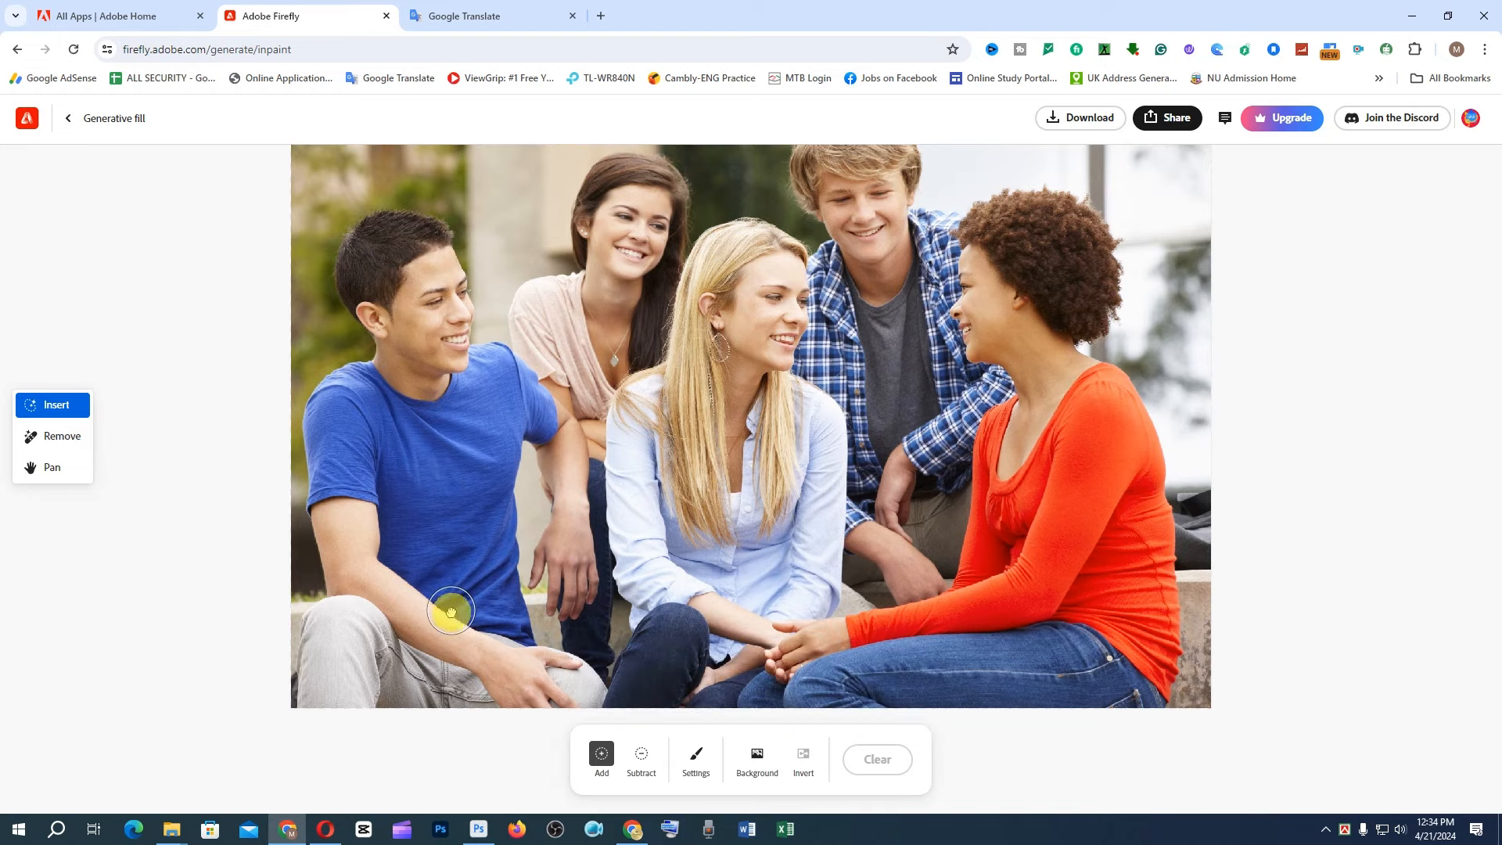
scroll(516, 422, up, 1)
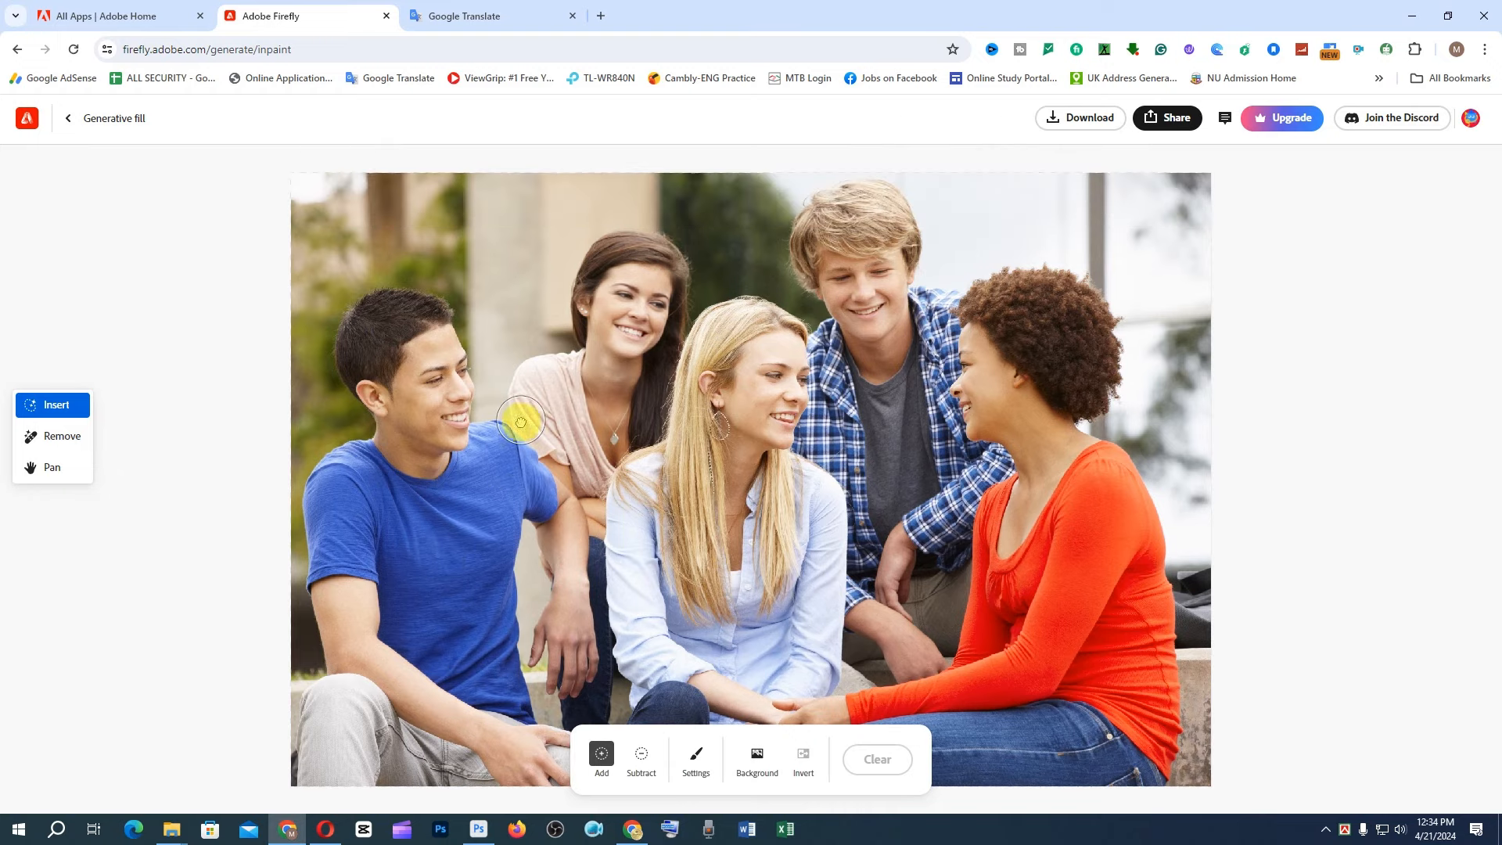
scroll(521, 420, down, 1)
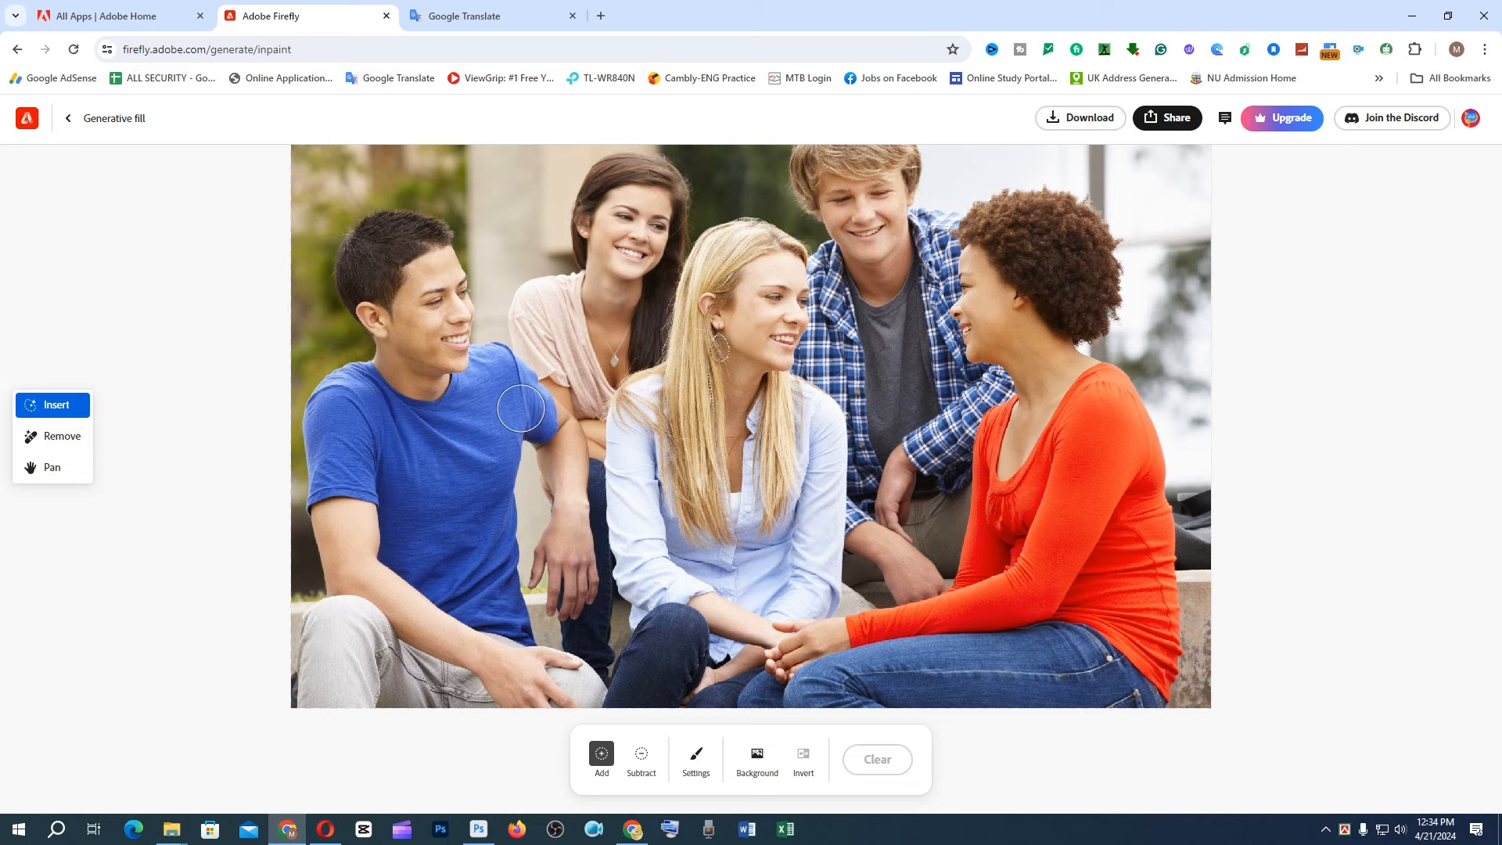
click(61, 442)
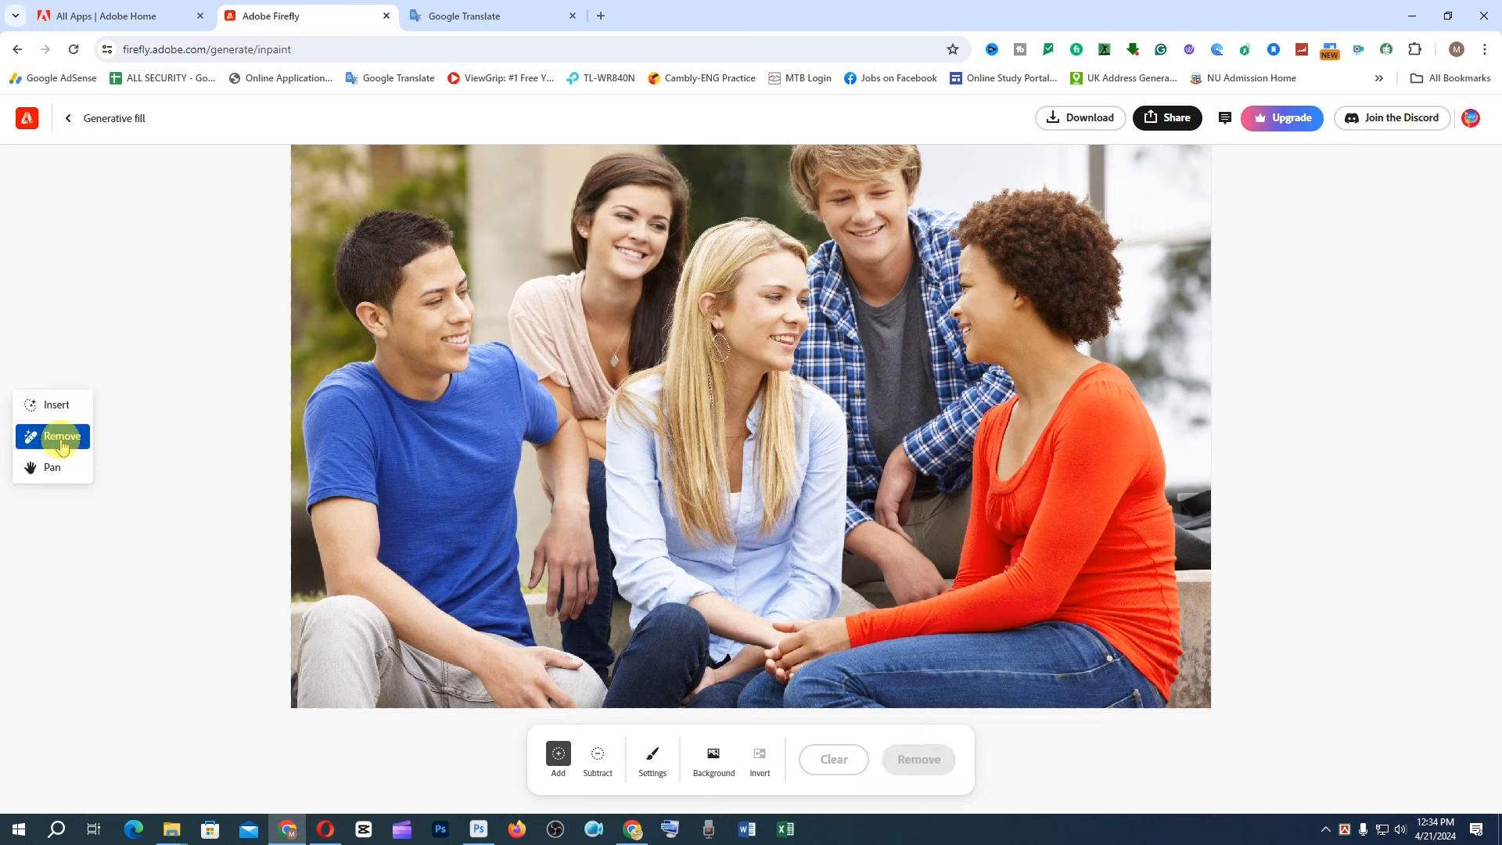
click(52, 404)
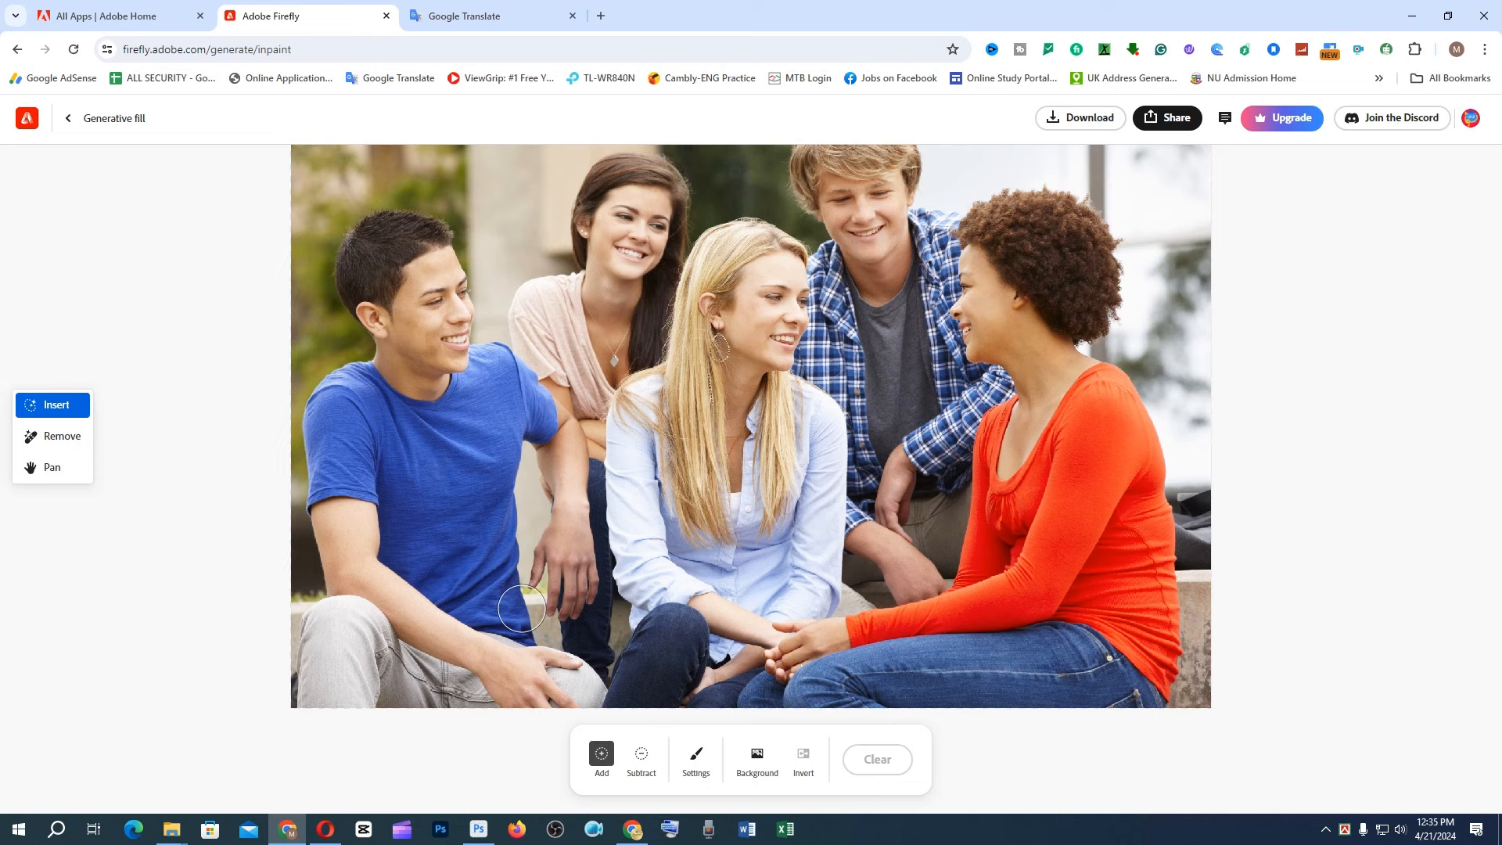
click(62, 451)
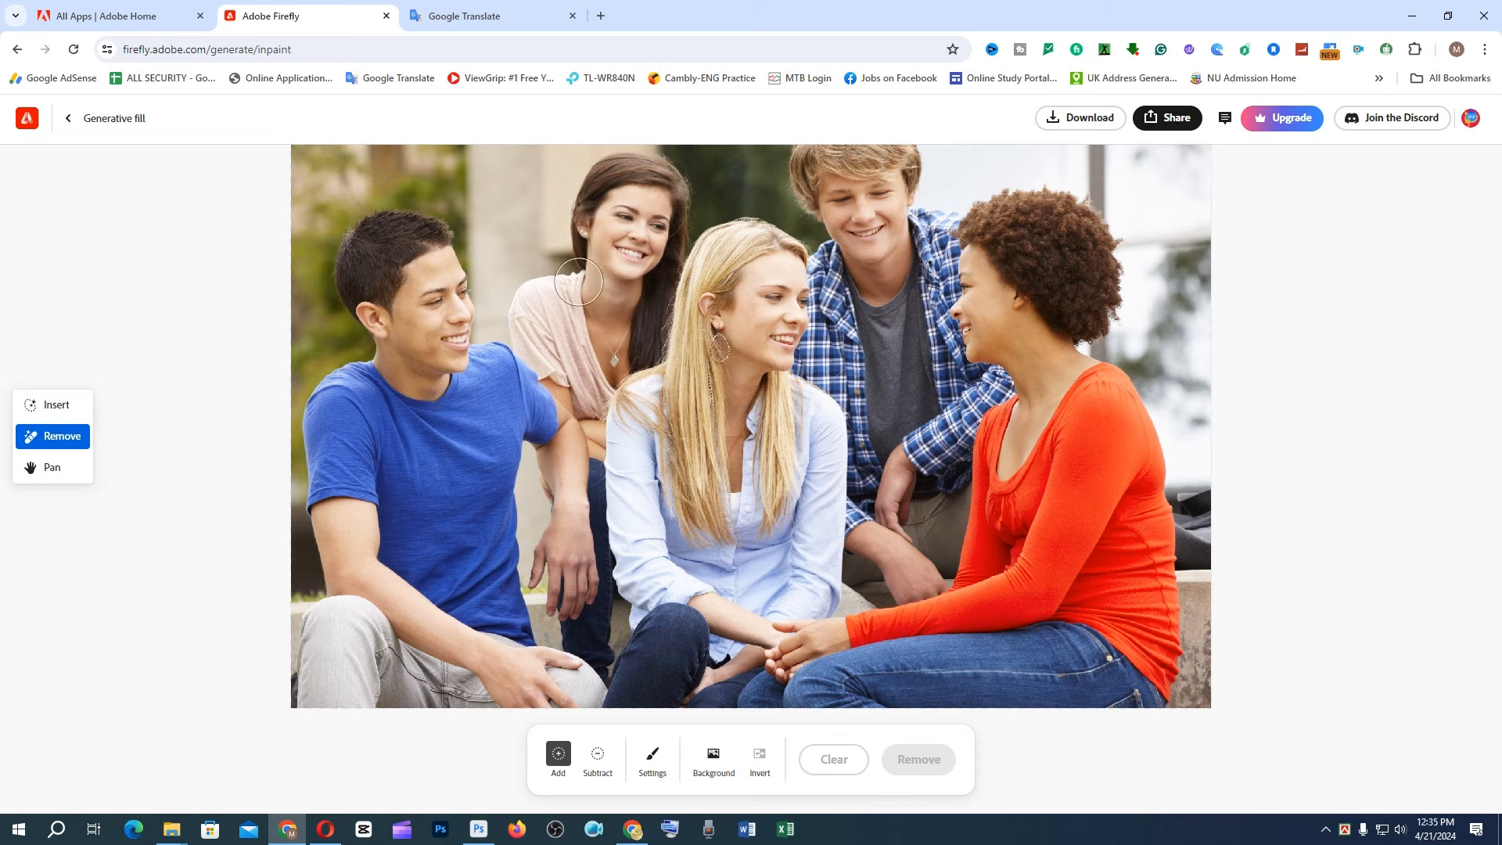
mouse_move(579, 272)
mouse_down()
mouse_move(587, 198)
mouse_move(612, 168)
mouse_move(650, 169)
mouse_move(676, 195)
mouse_up()
mouse_move(673, 215)
mouse_down()
mouse_move(643, 345)
mouse_move(583, 406)
mouse_move(597, 563)
mouse_move(579, 538)
mouse_move(588, 557)
mouse_move(582, 427)
mouse_move(595, 645)
mouse_move(579, 694)
mouse_move(600, 634)
mouse_move(591, 587)
mouse_move(601, 648)
mouse_move(575, 615)
mouse_move(510, 704)
mouse_move(314, 744)
mouse_move(329, 579)
mouse_move(301, 700)
mouse_move(330, 582)
mouse_move(327, 410)
mouse_move(310, 477)
mouse_move(361, 366)
mouse_move(324, 415)
mouse_move(321, 509)
mouse_move(368, 321)
mouse_move(348, 274)
mouse_move(364, 223)
mouse_move(445, 233)
mouse_move(468, 350)
mouse_move(526, 296)
mouse_move(591, 273)
mouse_move(567, 360)
mouse_move(630, 207)
mouse_move(626, 301)
mouse_move(606, 336)
mouse_move(610, 205)
mouse_move(548, 411)
mouse_move(582, 258)
mouse_move(559, 274)
mouse_move(545, 352)
mouse_move(567, 506)
mouse_move(532, 633)
mouse_move(470, 693)
mouse_move(311, 721)
mouse_move(367, 648)
mouse_move(356, 481)
mouse_move(395, 266)
mouse_move(430, 264)
mouse_move(408, 501)
mouse_move(396, 409)
mouse_move(389, 646)
mouse_move(415, 694)
mouse_move(485, 391)
mouse_move(403, 268)
mouse_up()
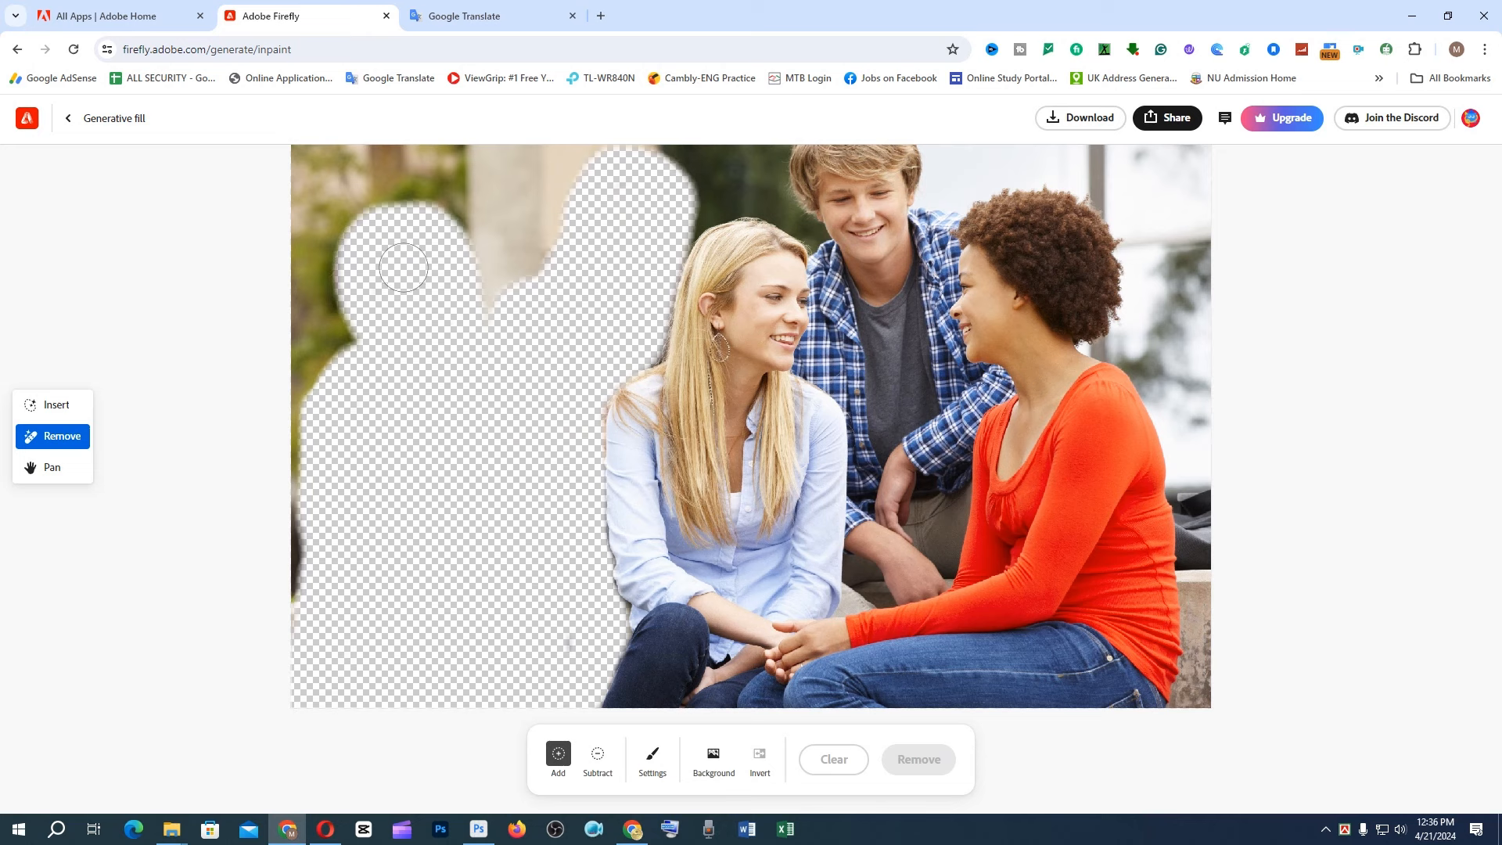
mouse_move(327, 510)
mouse_down()
mouse_move(285, 678)
mouse_move(301, 669)
mouse_up()
click(914, 771)
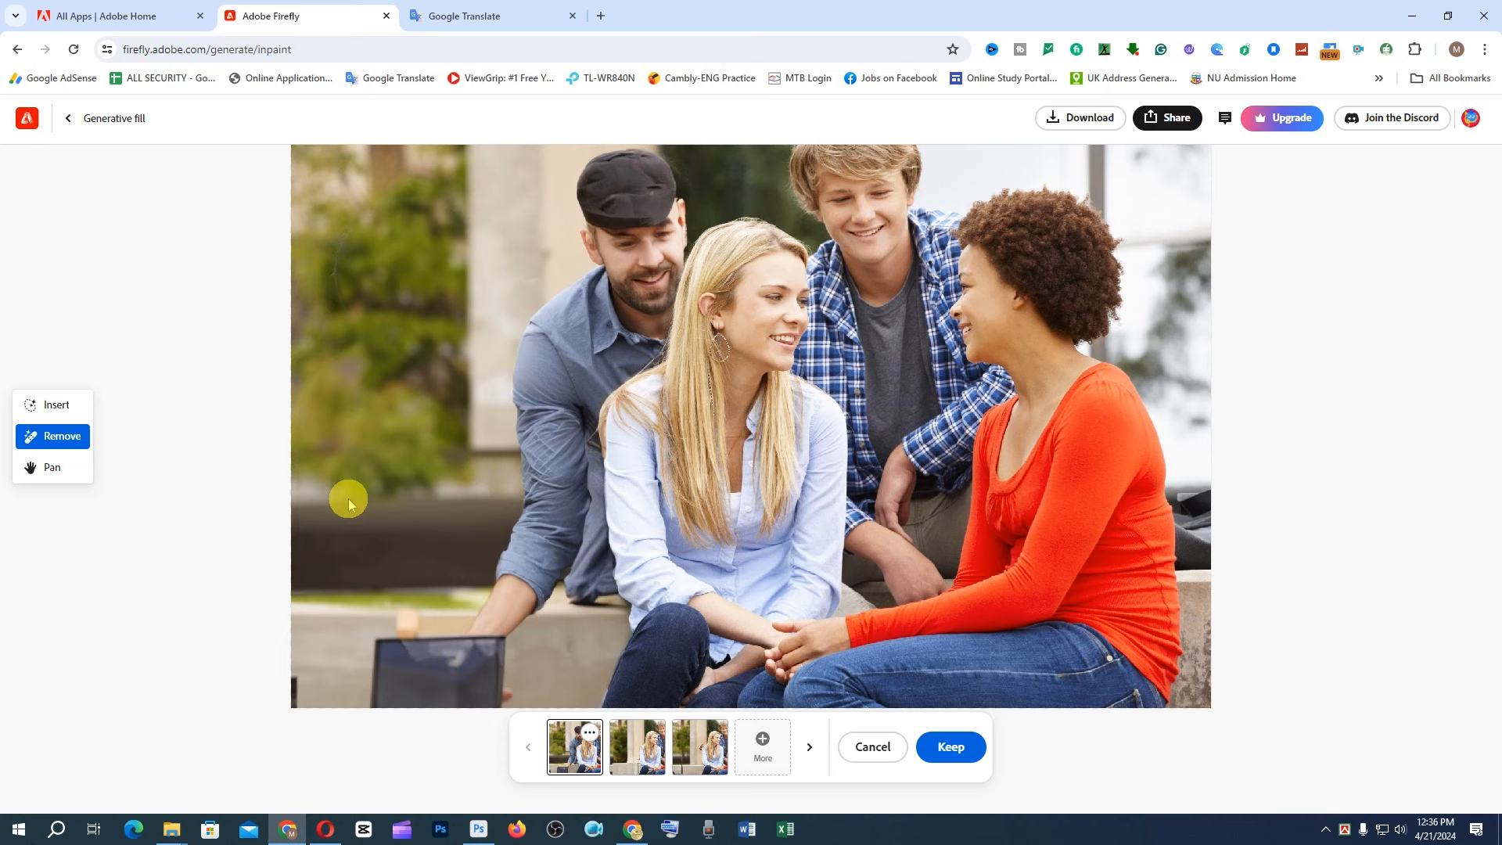
Step: Compare the generated removal variations of the Teens photo and keep the second one
click(631, 744)
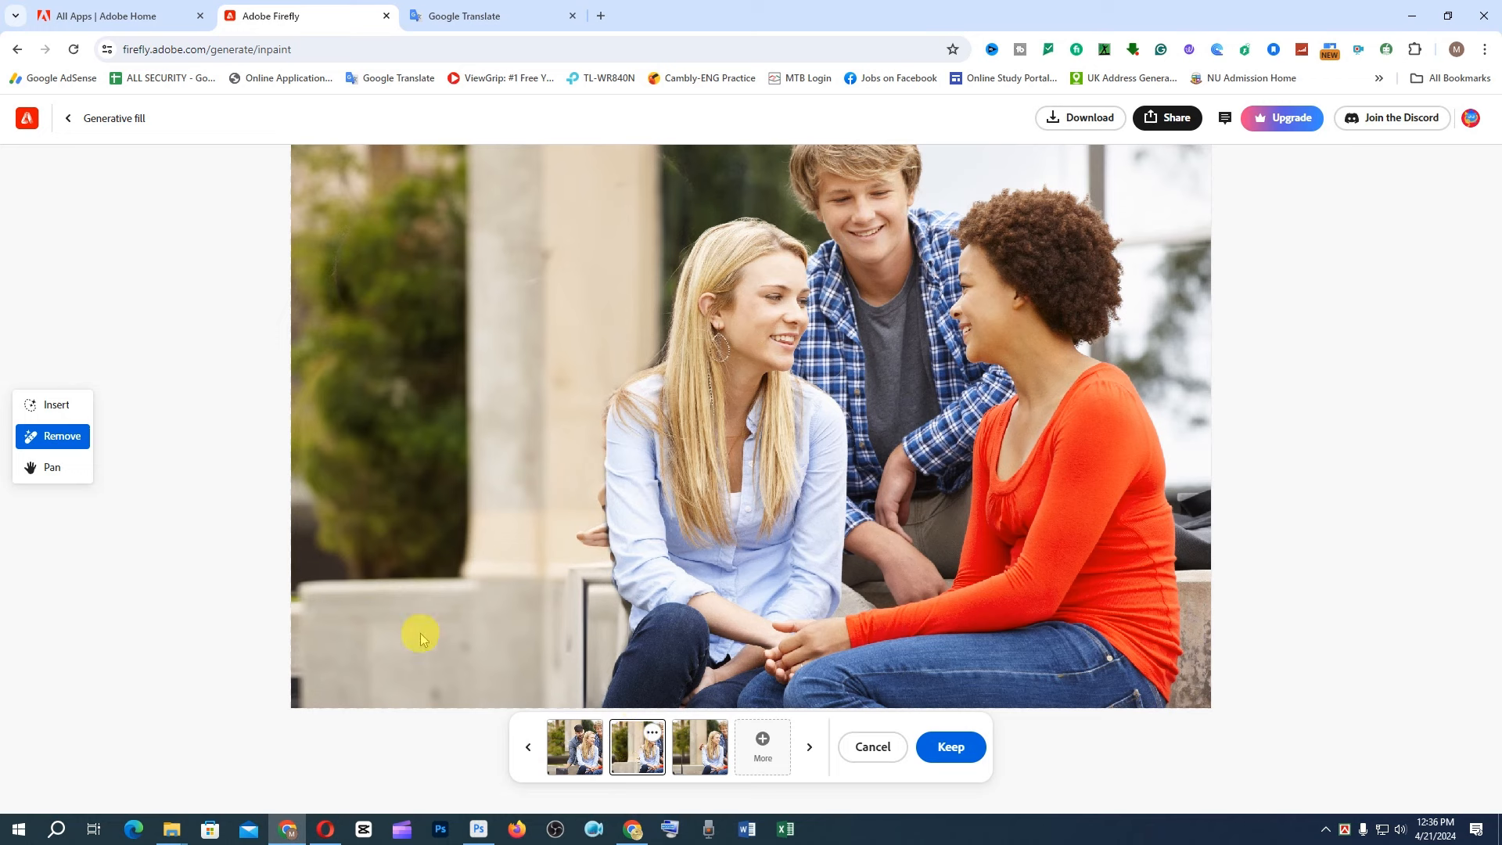
click(709, 746)
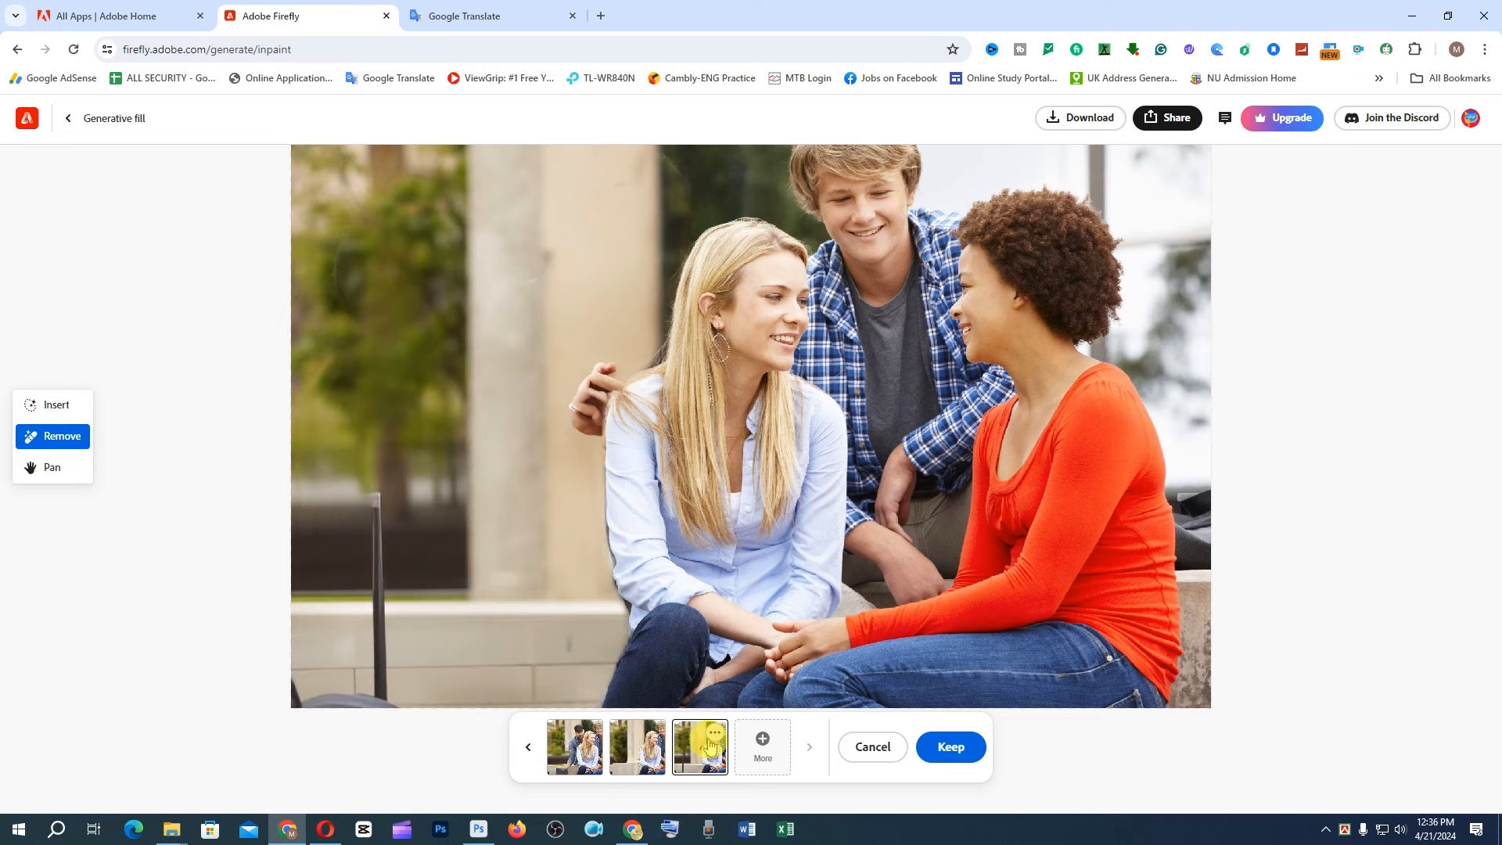
click(626, 741)
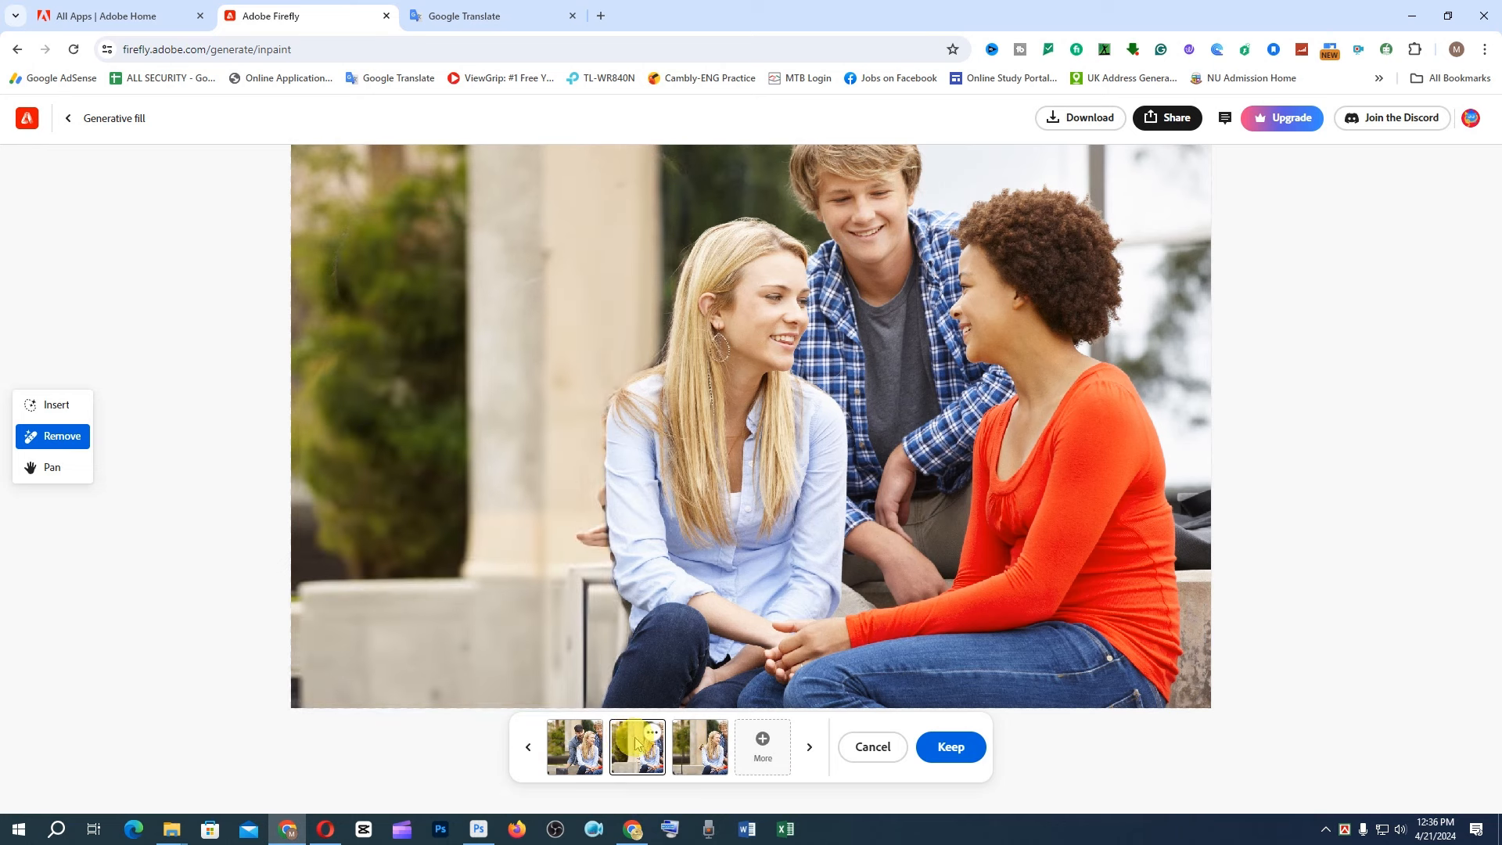
click(692, 747)
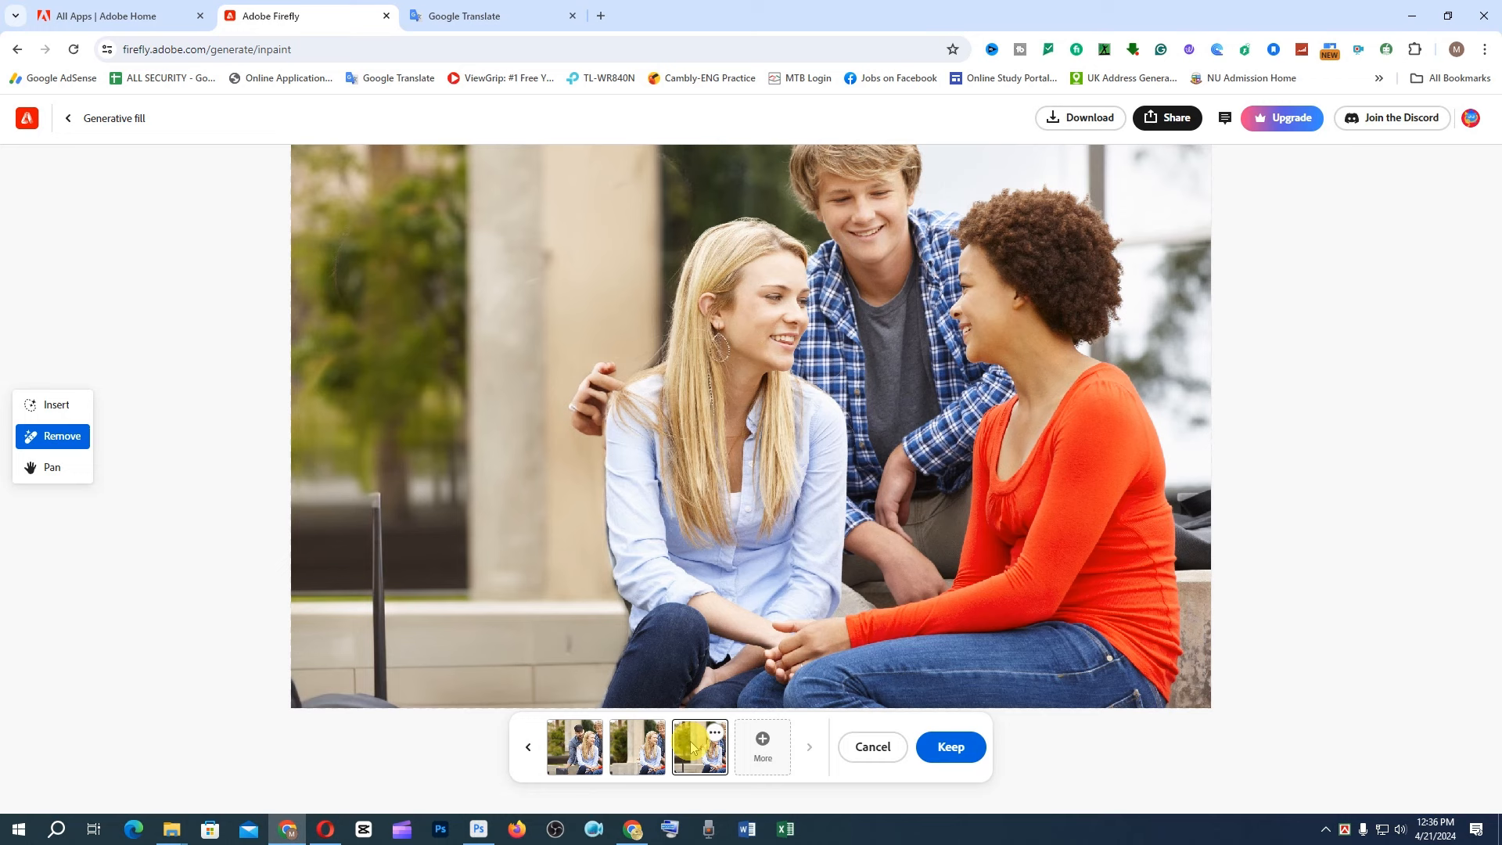
click(646, 754)
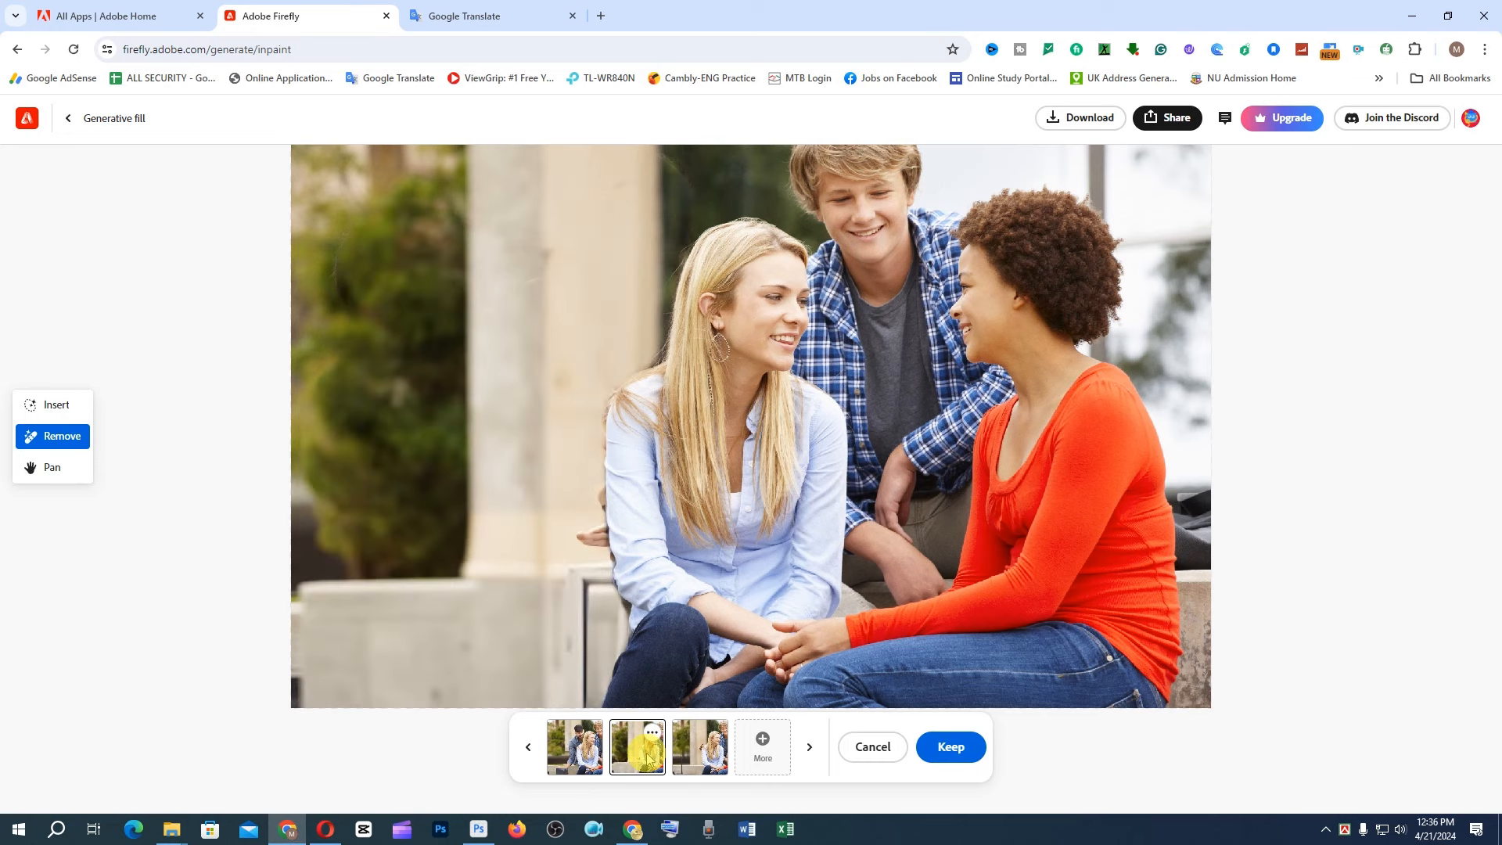
click(951, 747)
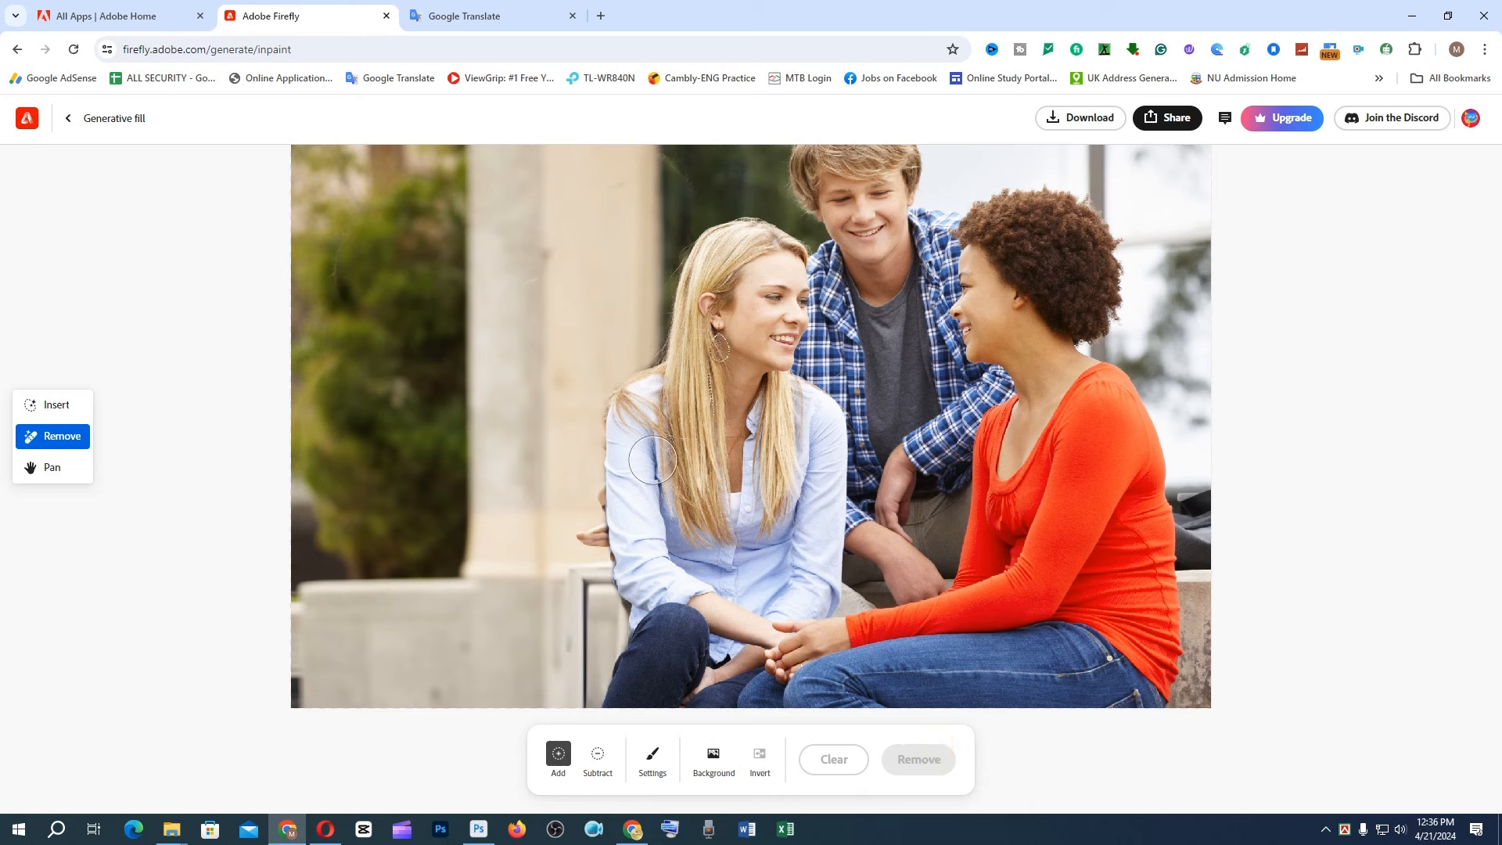
Step: Return to the Generative fill upload page and load the pexels-bm-capture-2232981 portrait from the firefly folder
click(479, 829)
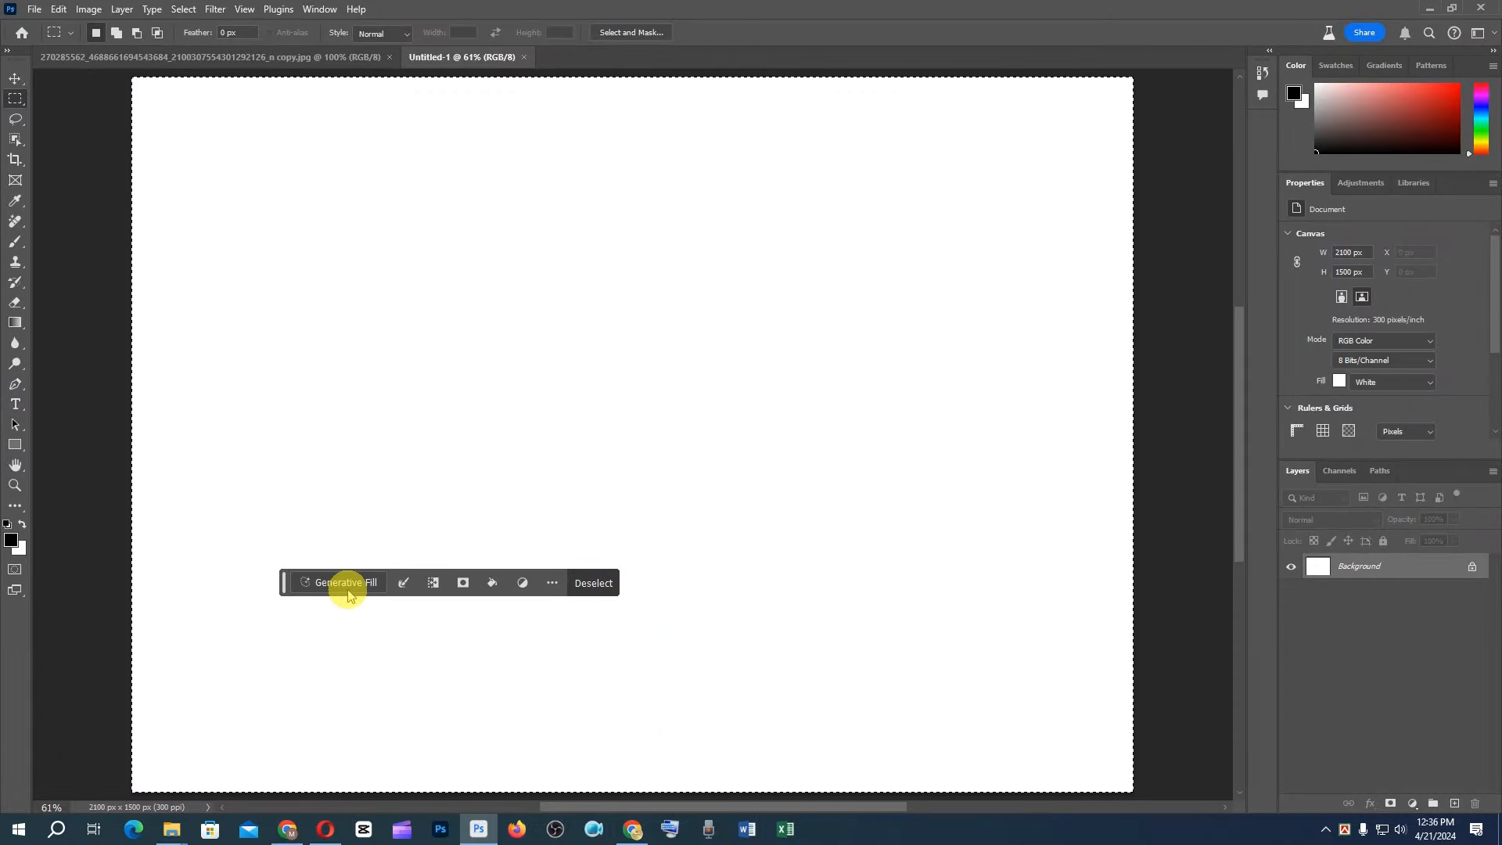
click(1430, 9)
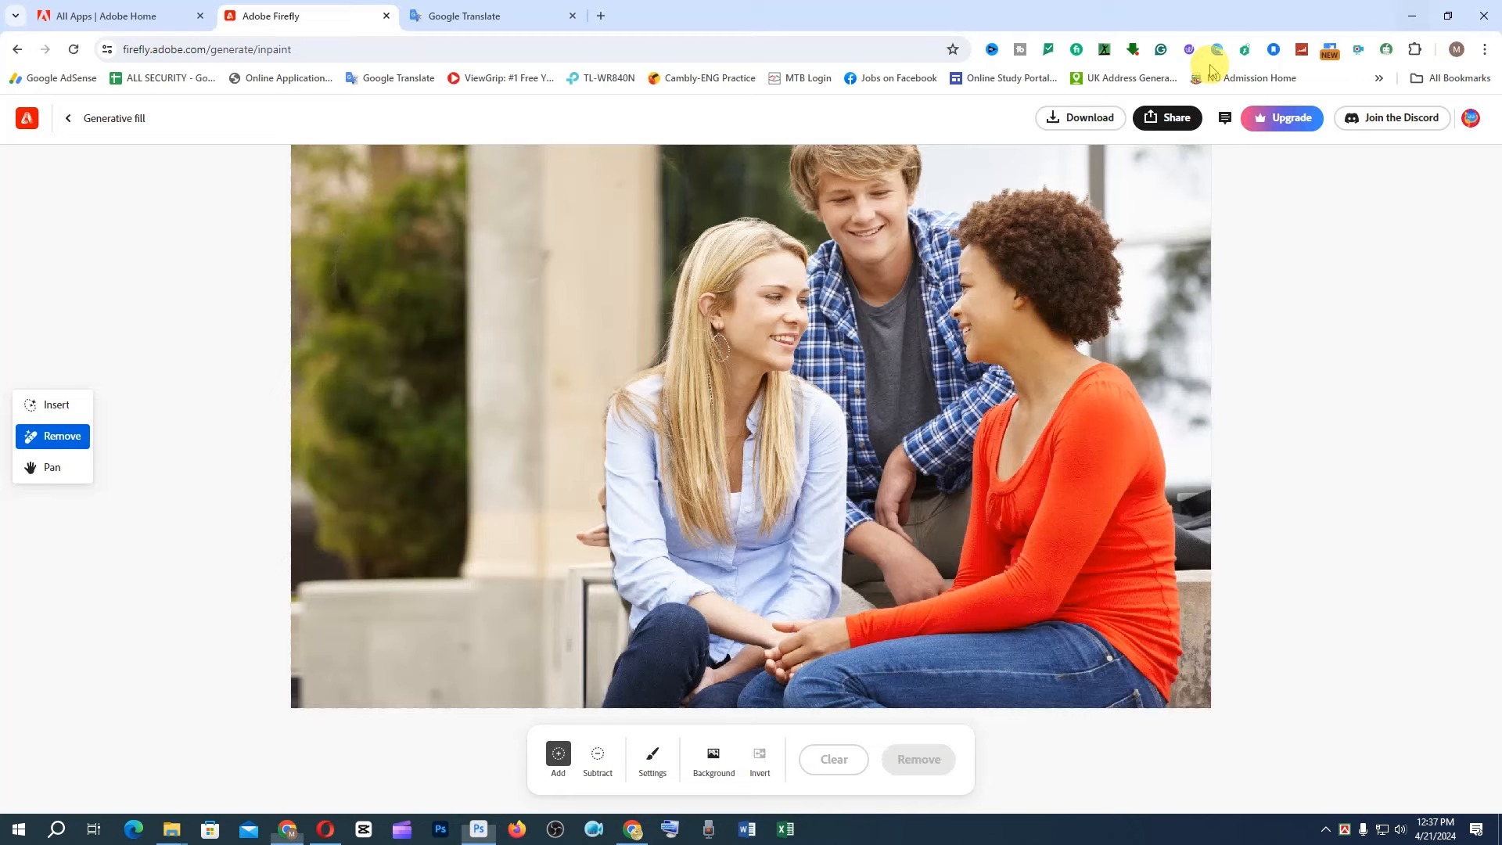
click(68, 124)
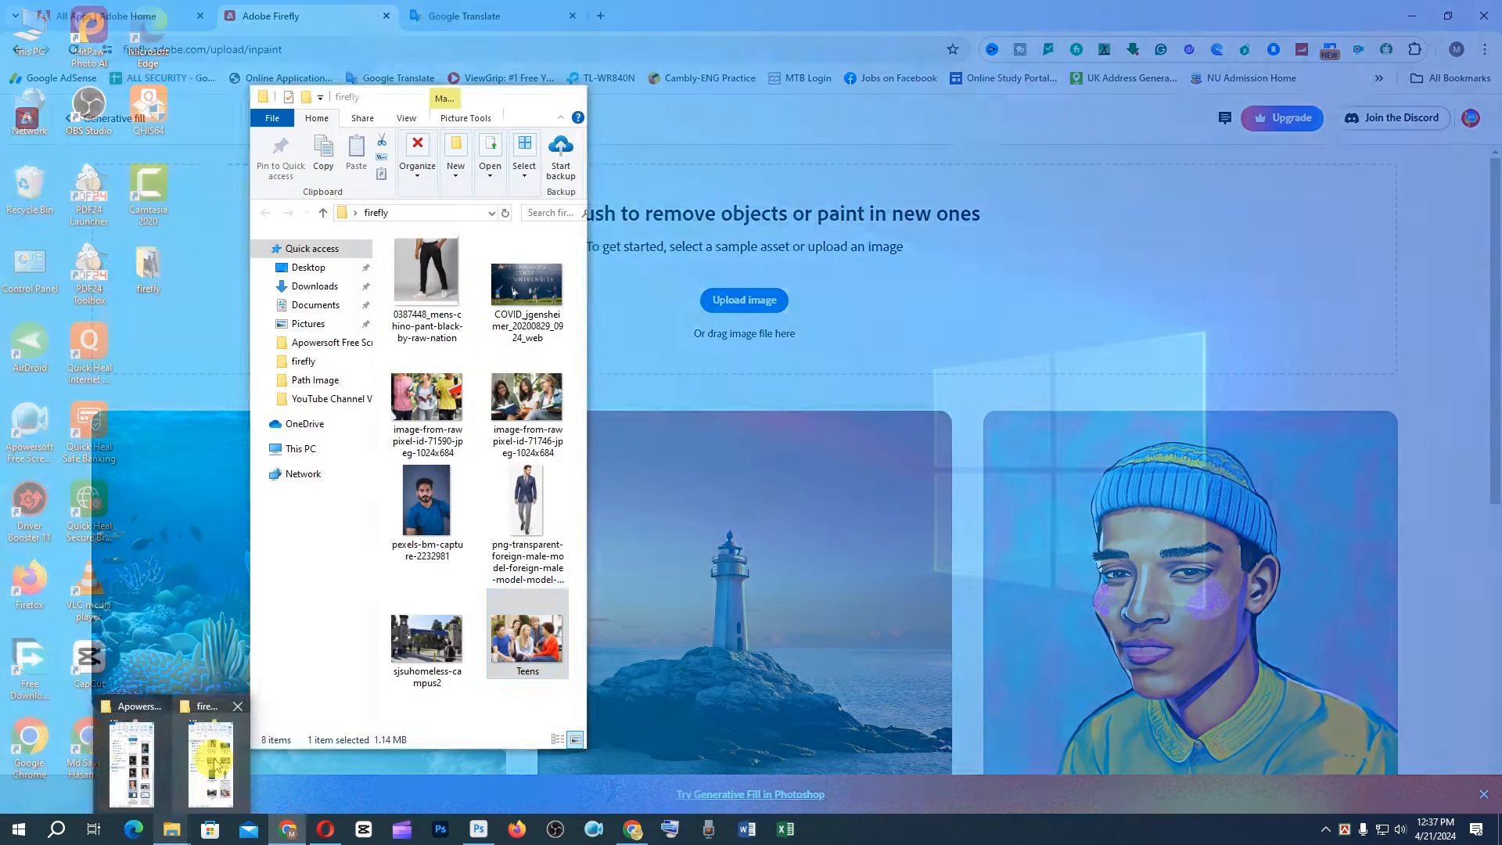
click(210, 773)
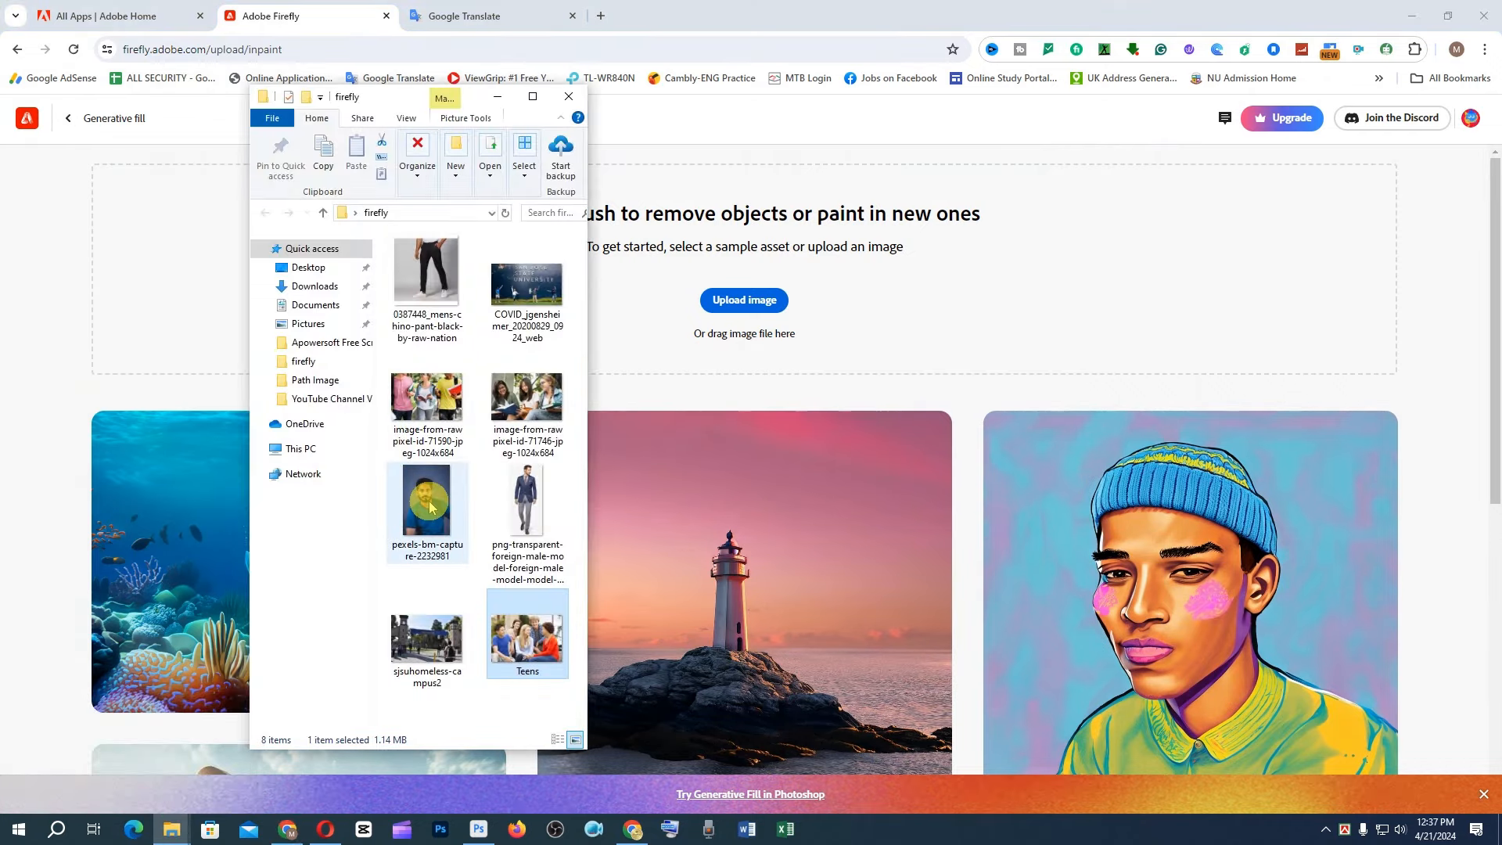
mouse_move(429, 504)
mouse_down()
mouse_move(706, 365)
mouse_move(671, 459)
mouse_move(429, 503)
mouse_up()
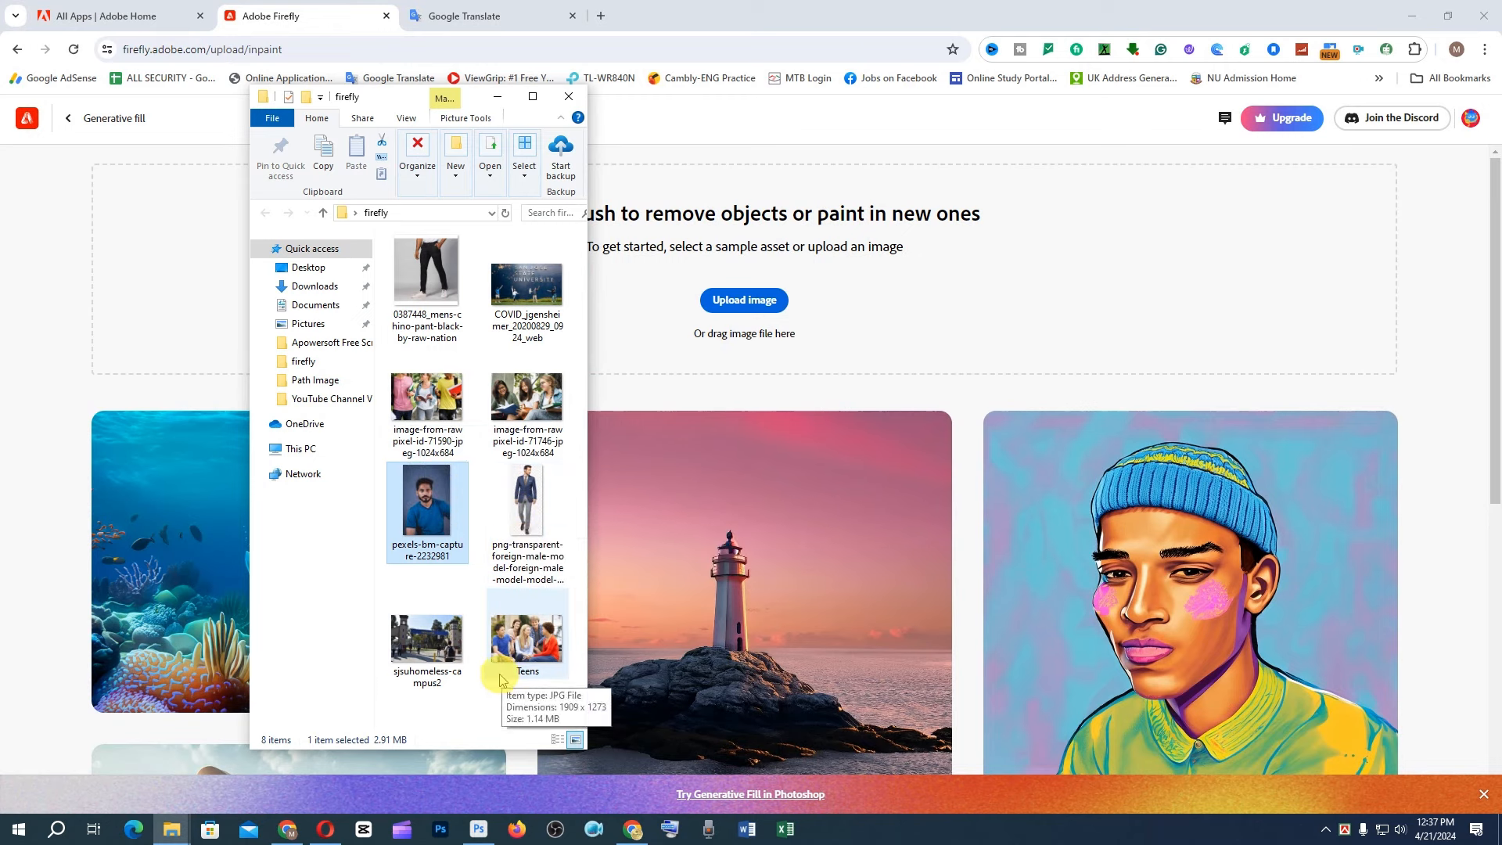
drag(428, 504, 751, 293)
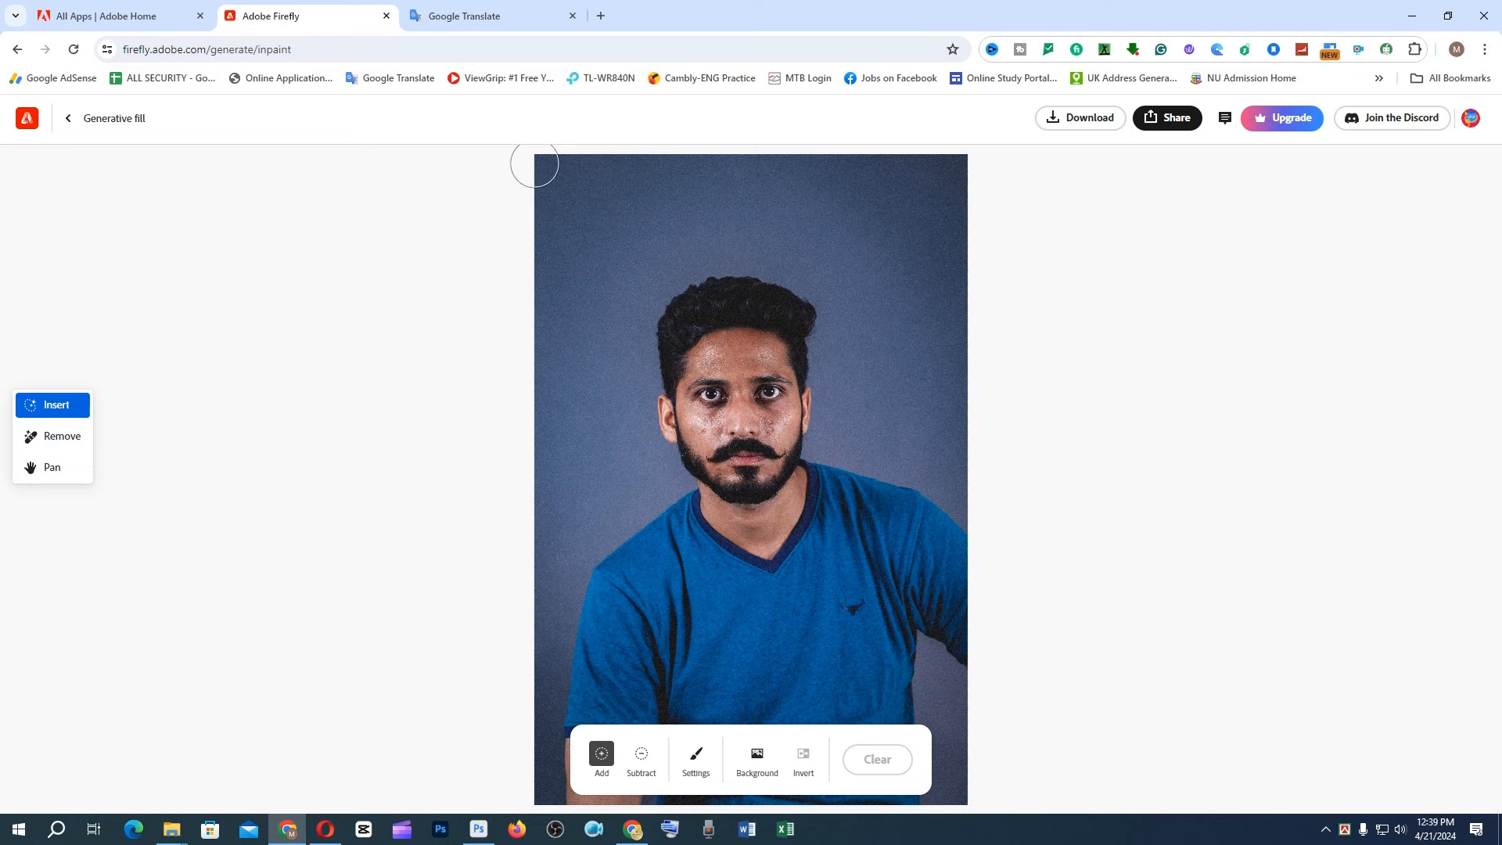
Step: In Insert mode, paint over the background around the bearded man, following the edges of his hair and shoulders
click(563, 168)
mouse_move(563, 167)
mouse_down()
mouse_move(675, 180)
mouse_move(831, 159)
mouse_move(533, 173)
mouse_move(962, 147)
mouse_move(996, 478)
mouse_move(994, 519)
mouse_move(904, 464)
mouse_move(824, 449)
mouse_move(828, 311)
mouse_move(787, 262)
mouse_move(727, 252)
mouse_move(783, 258)
mouse_move(683, 272)
mouse_move(647, 310)
mouse_move(637, 407)
mouse_move(649, 460)
mouse_move(670, 475)
mouse_move(566, 595)
mouse_move(955, 396)
mouse_move(938, 443)
mouse_move(971, 464)
mouse_up()
drag(652, 560, 648, 539)
scroll(695, 354, up, 3)
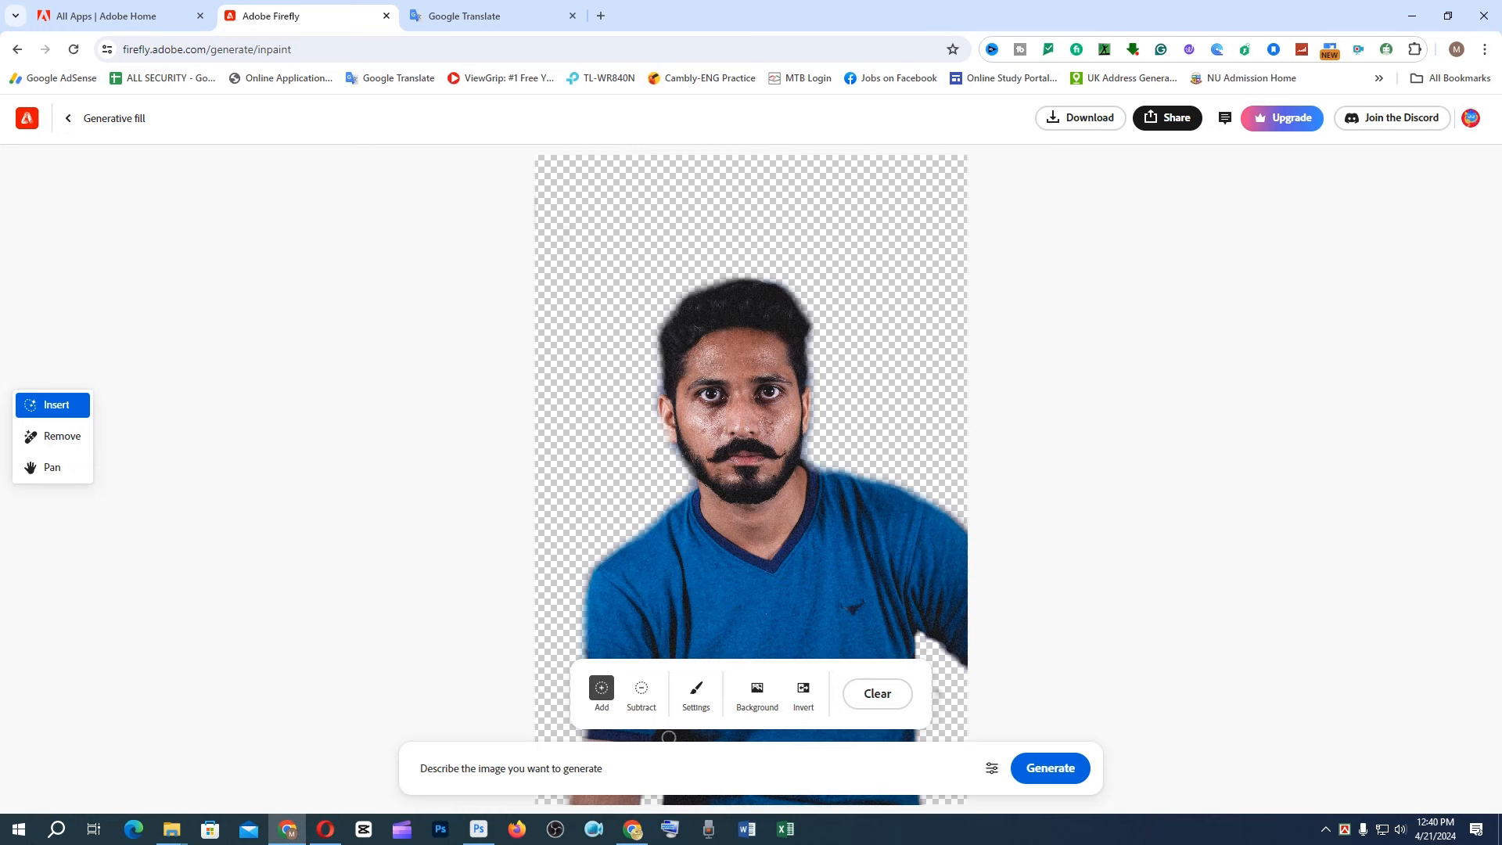
Step: Enter "flower garden" as the prompt and generate the new background for the masked area
click(496, 768)
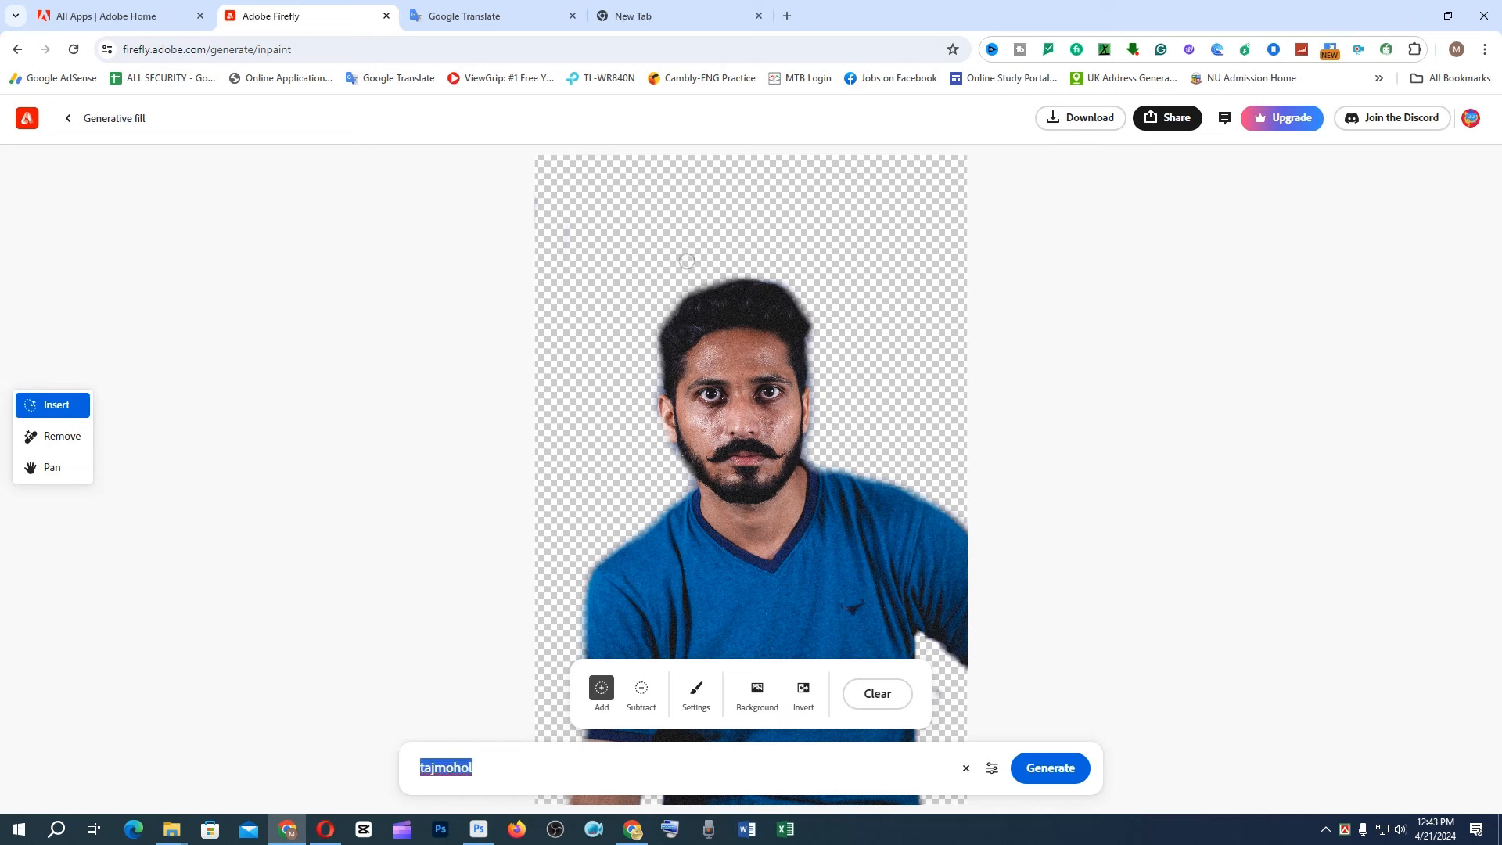
text(flower garden)
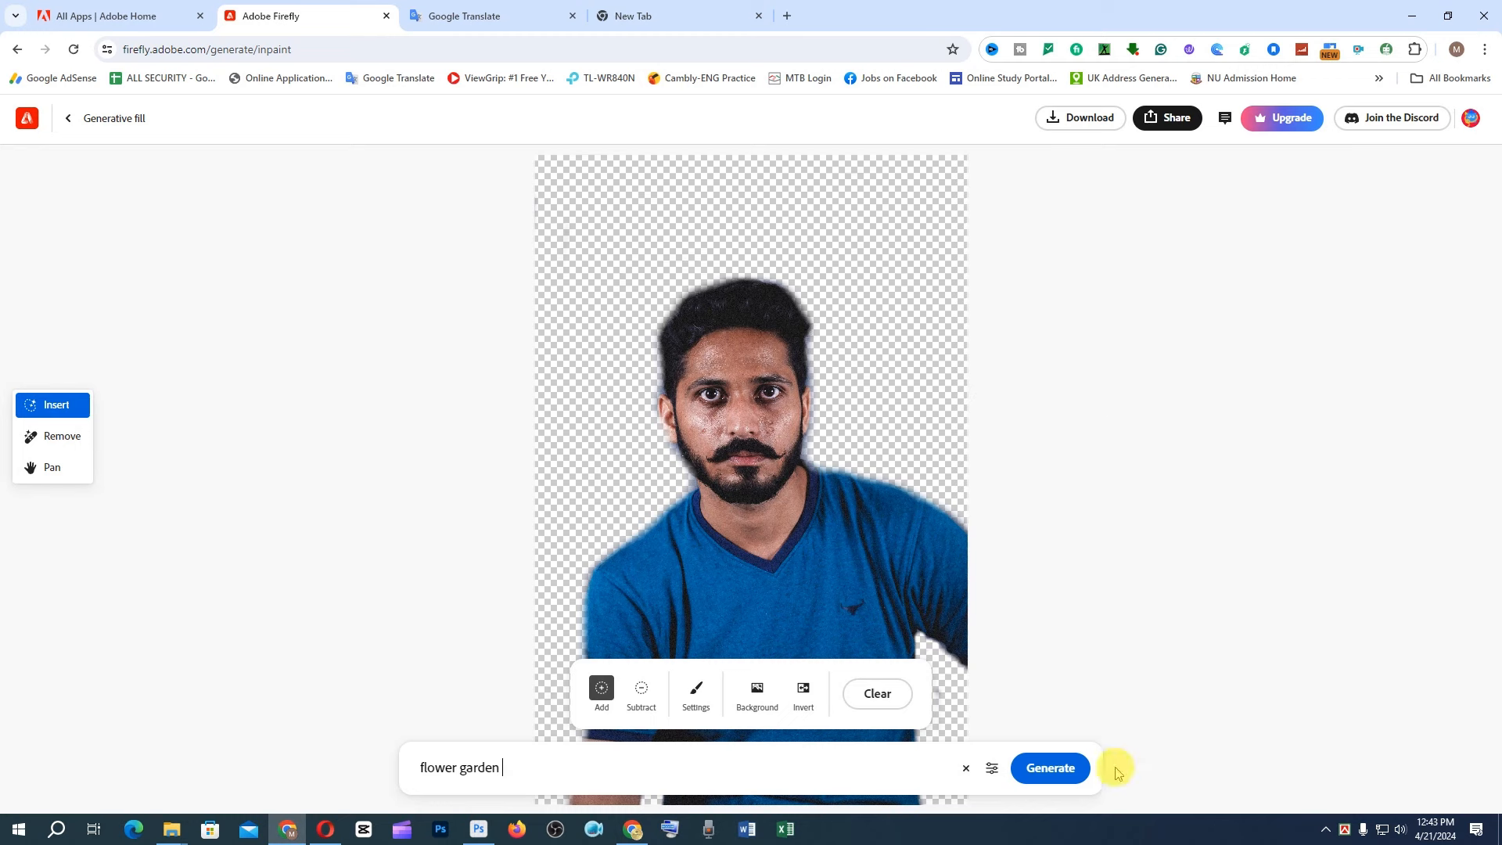
click(1065, 767)
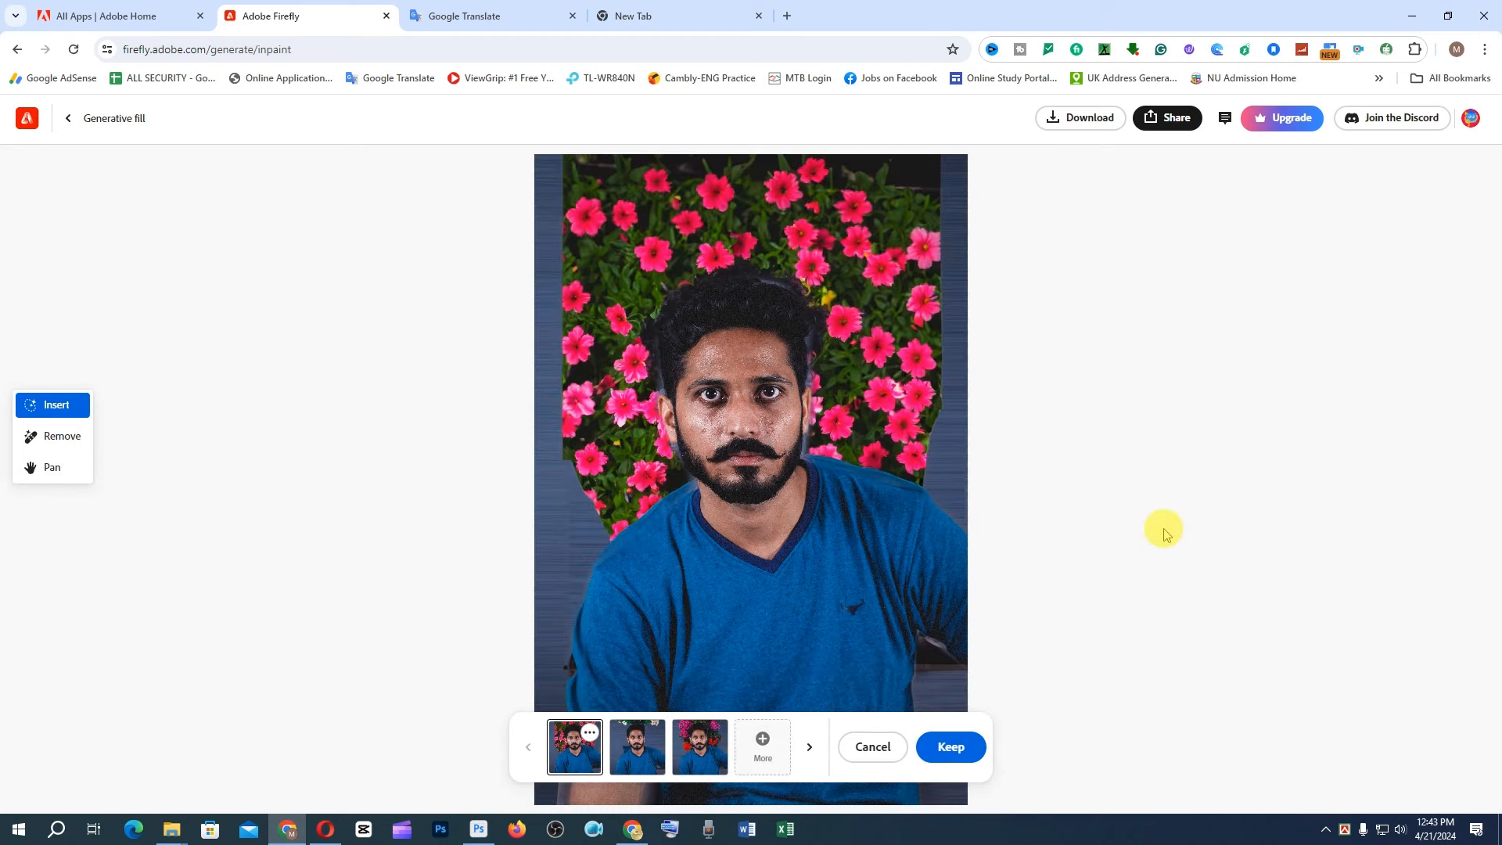
Step: Compare the three generated flower backgrounds and keep the third one with red and magenta flowers
click(620, 751)
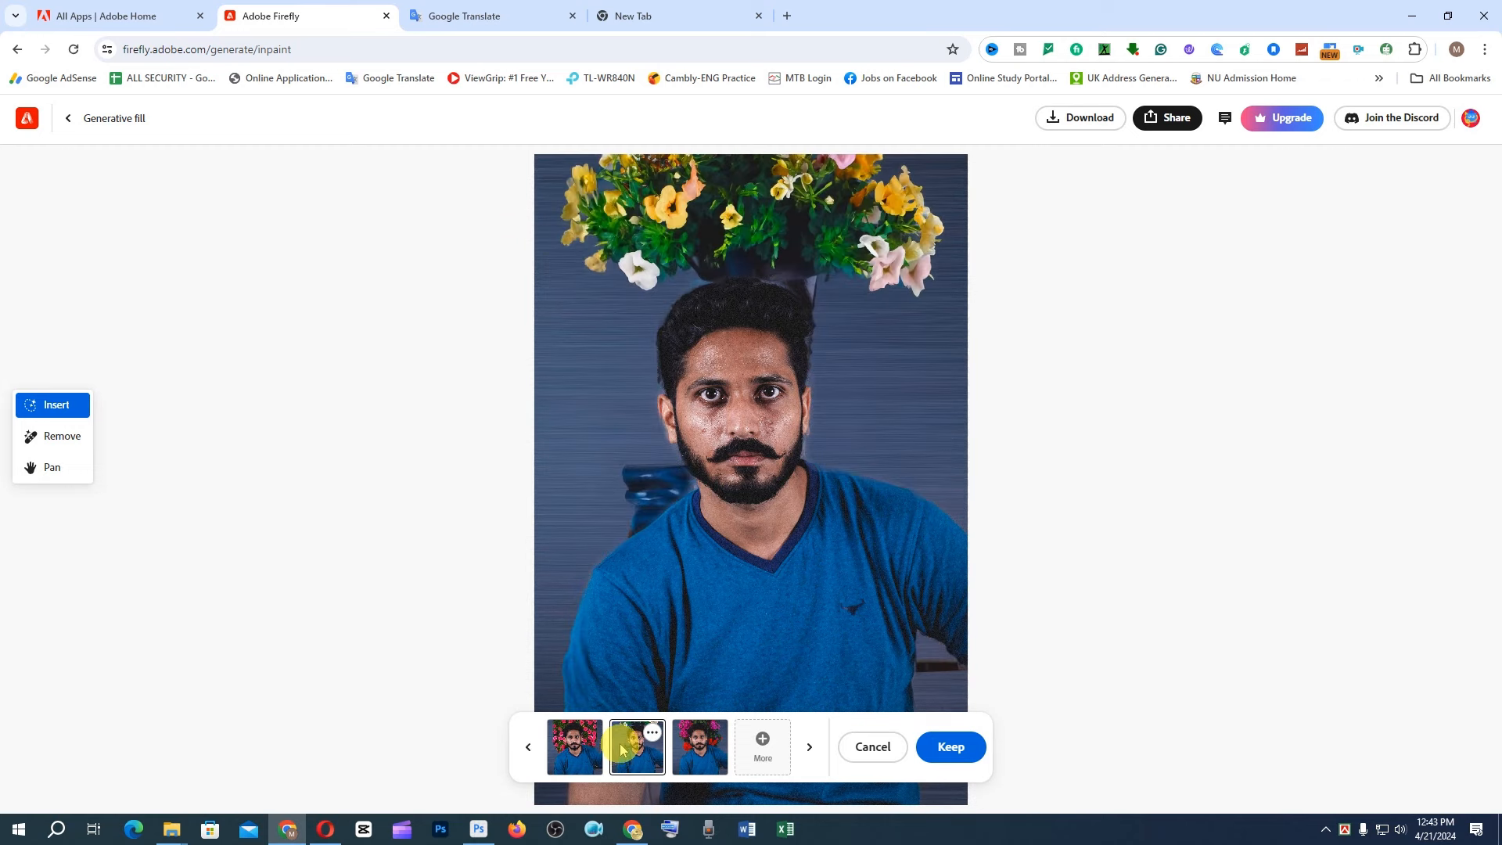
click(696, 750)
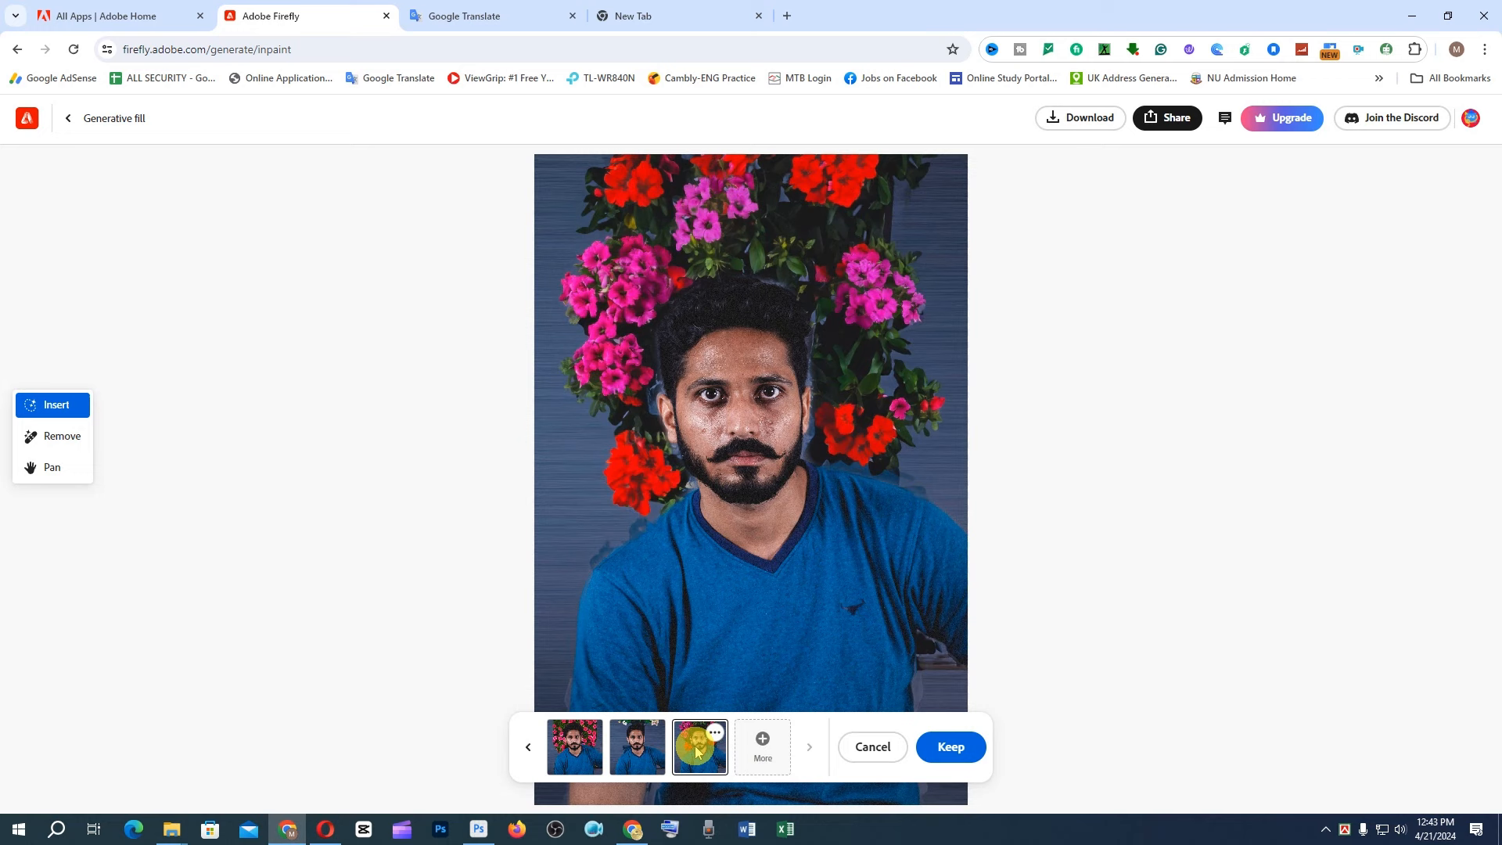
click(644, 753)
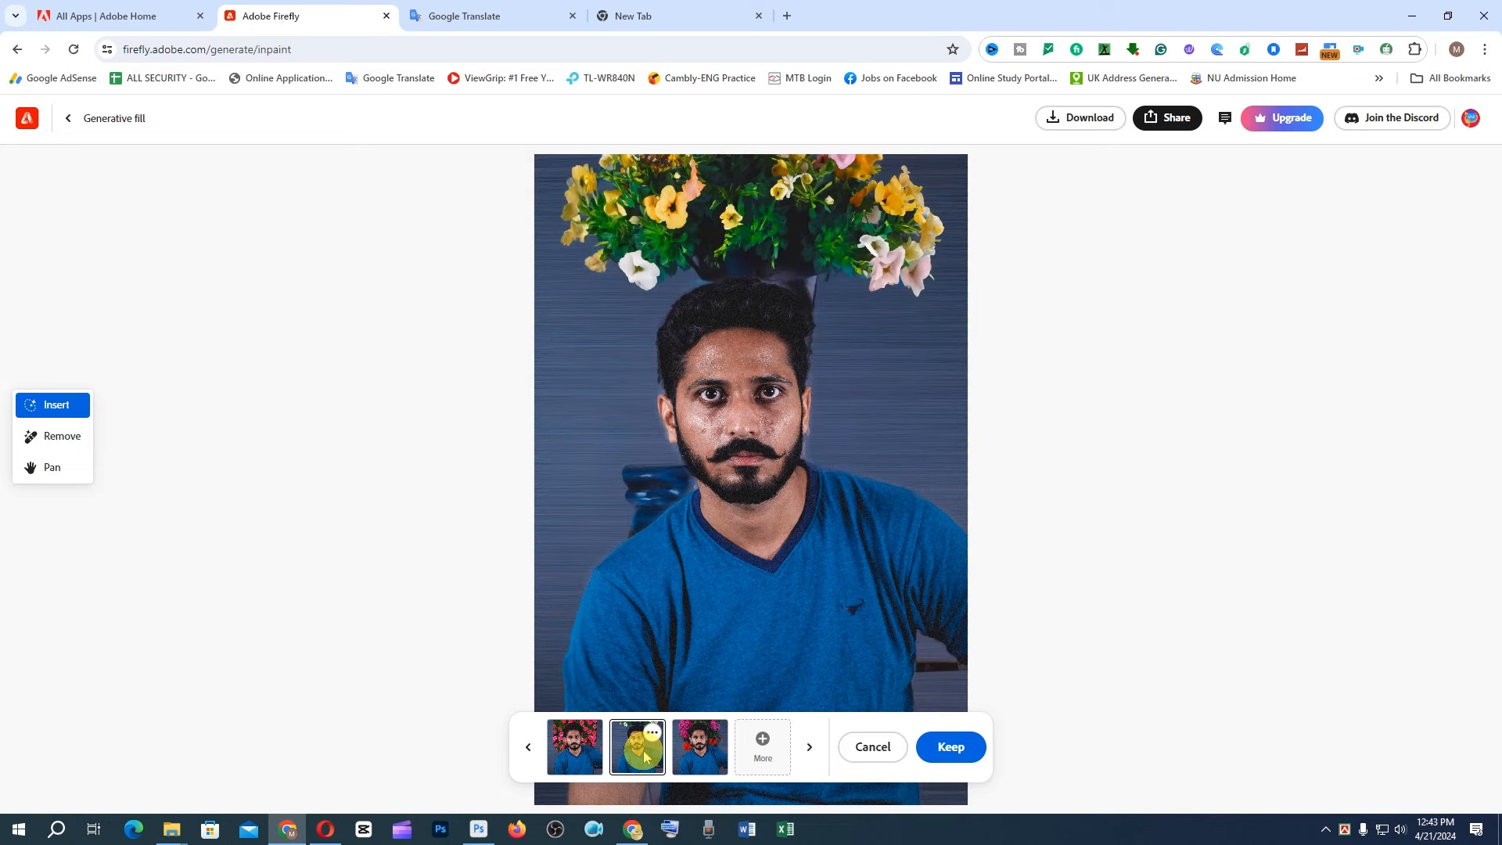
click(581, 755)
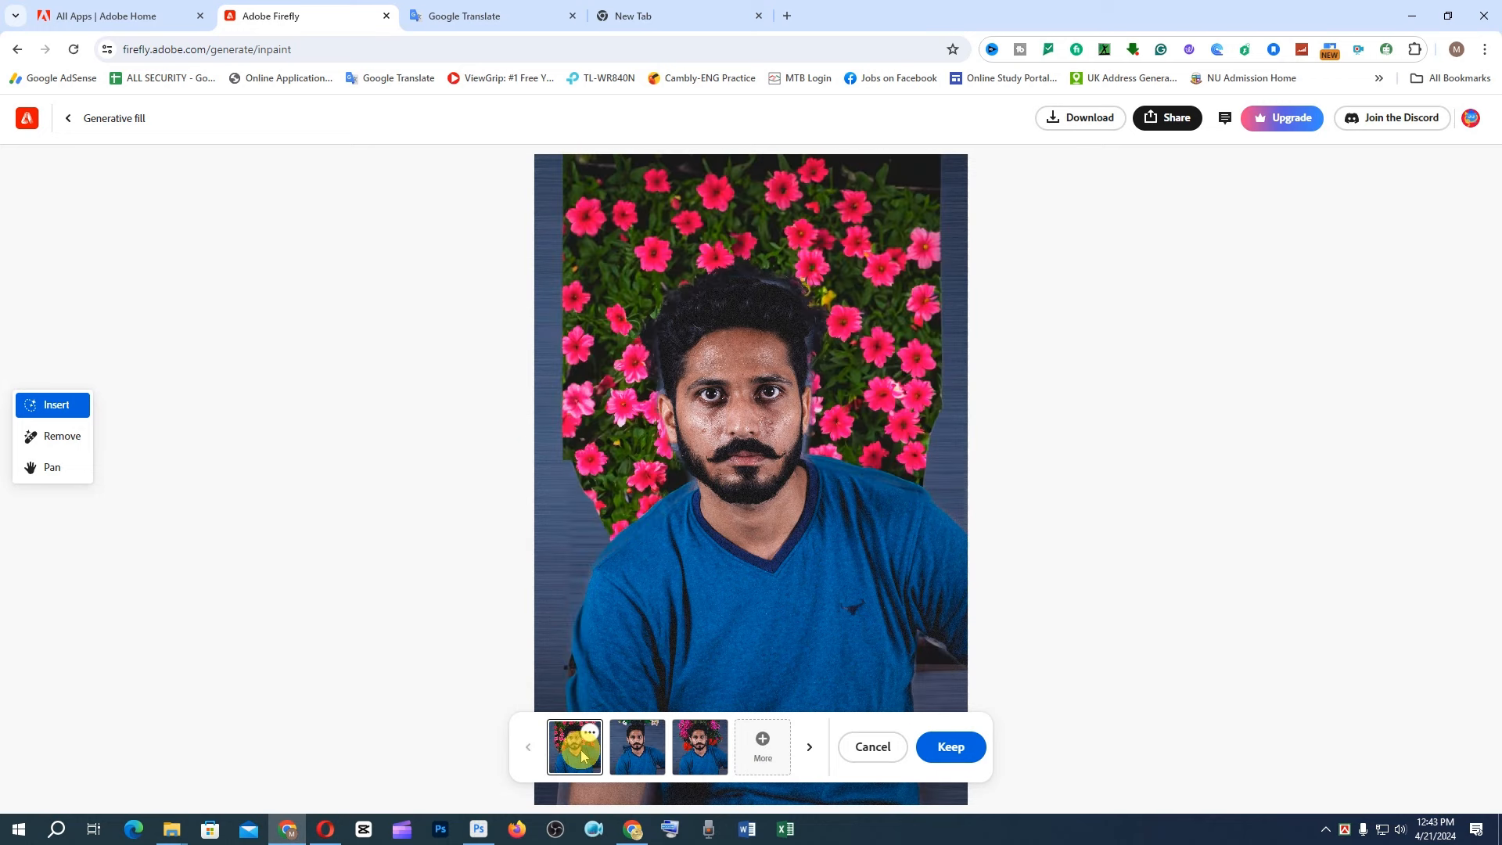
click(638, 748)
click(687, 748)
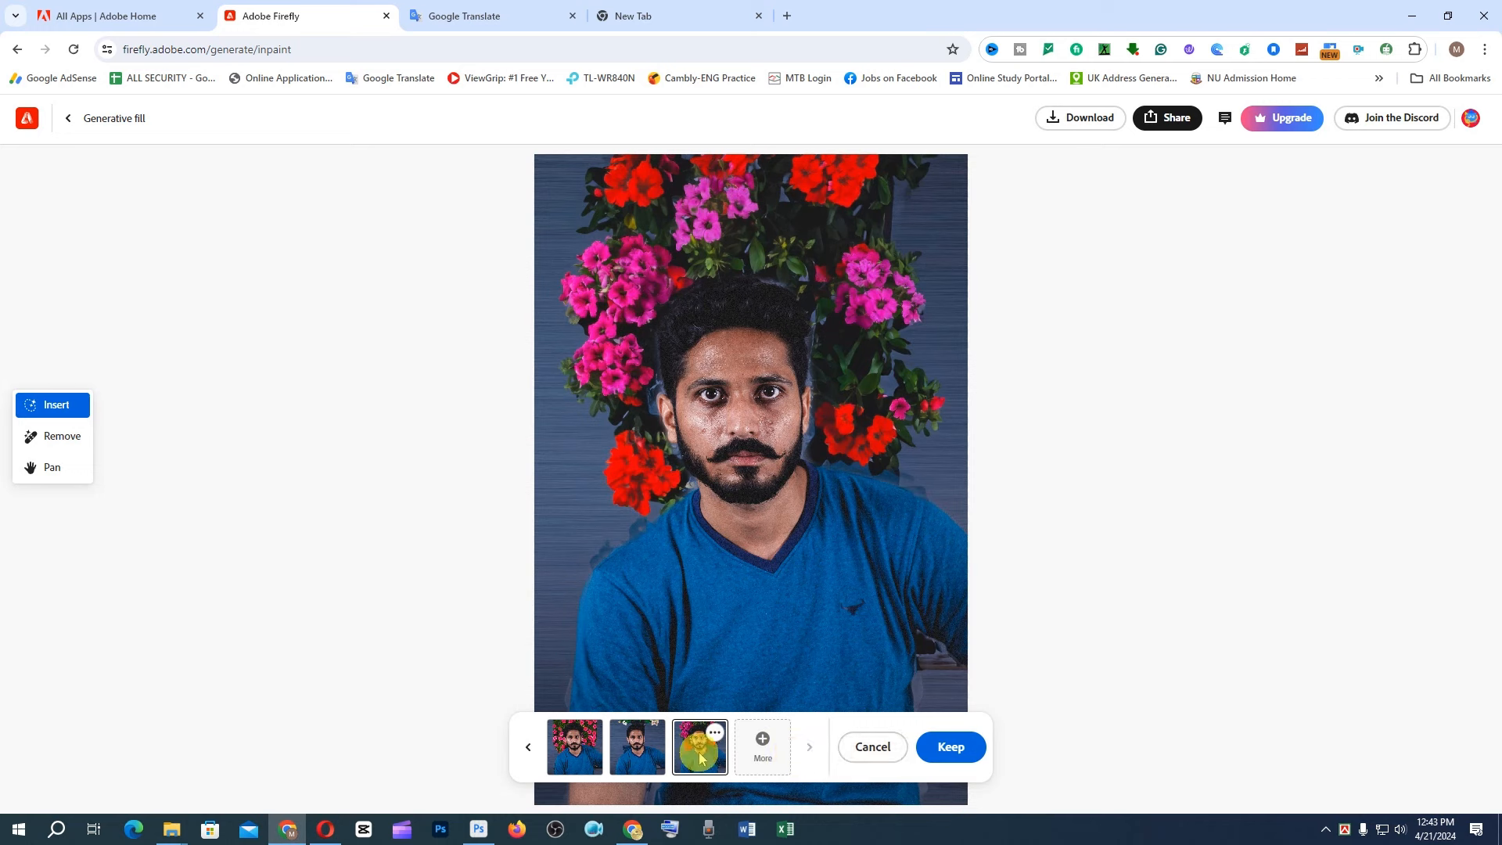
click(658, 753)
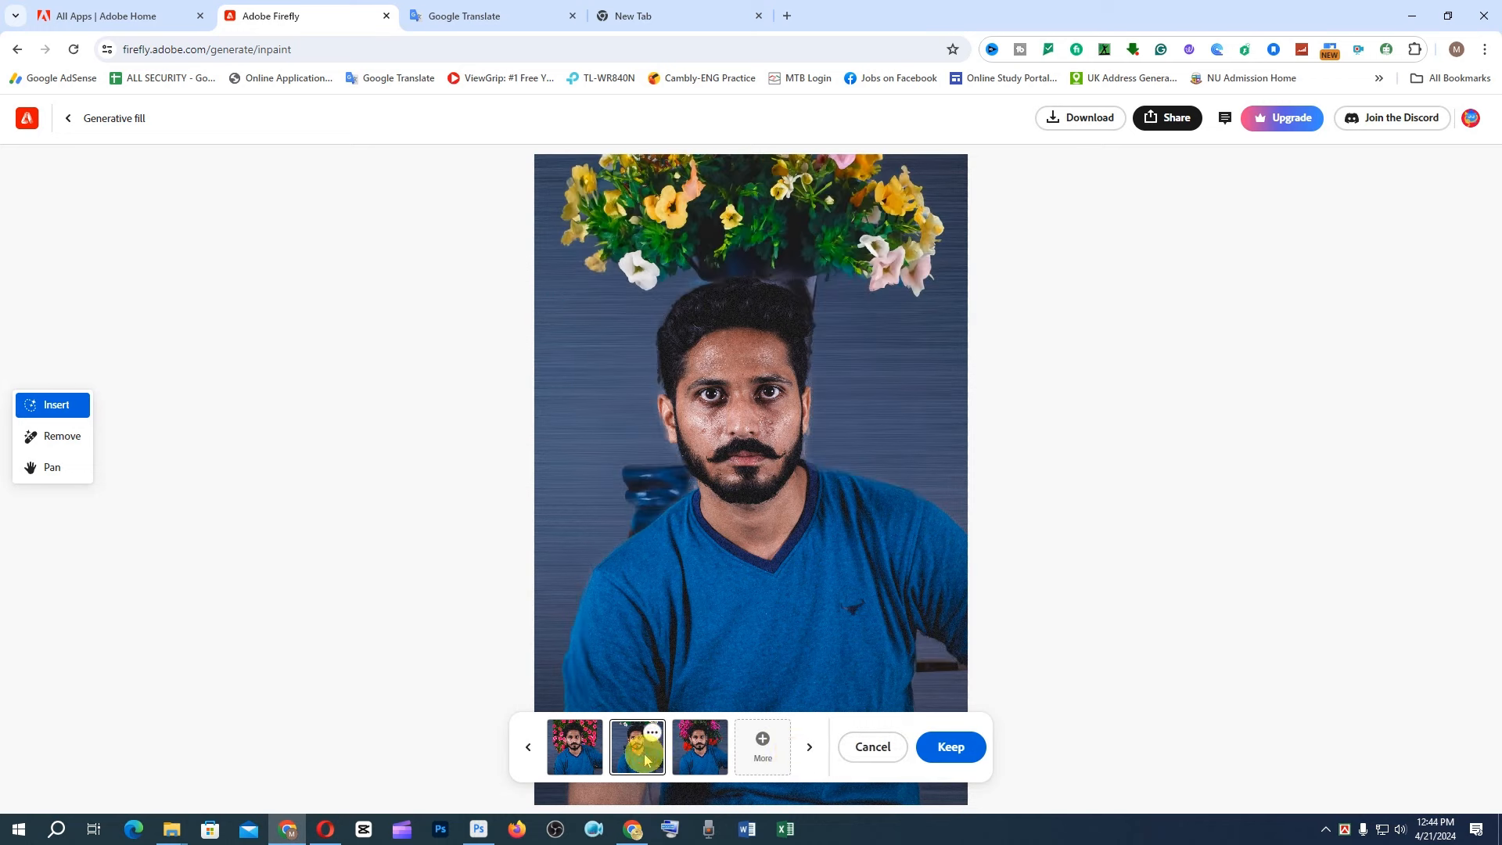
click(699, 765)
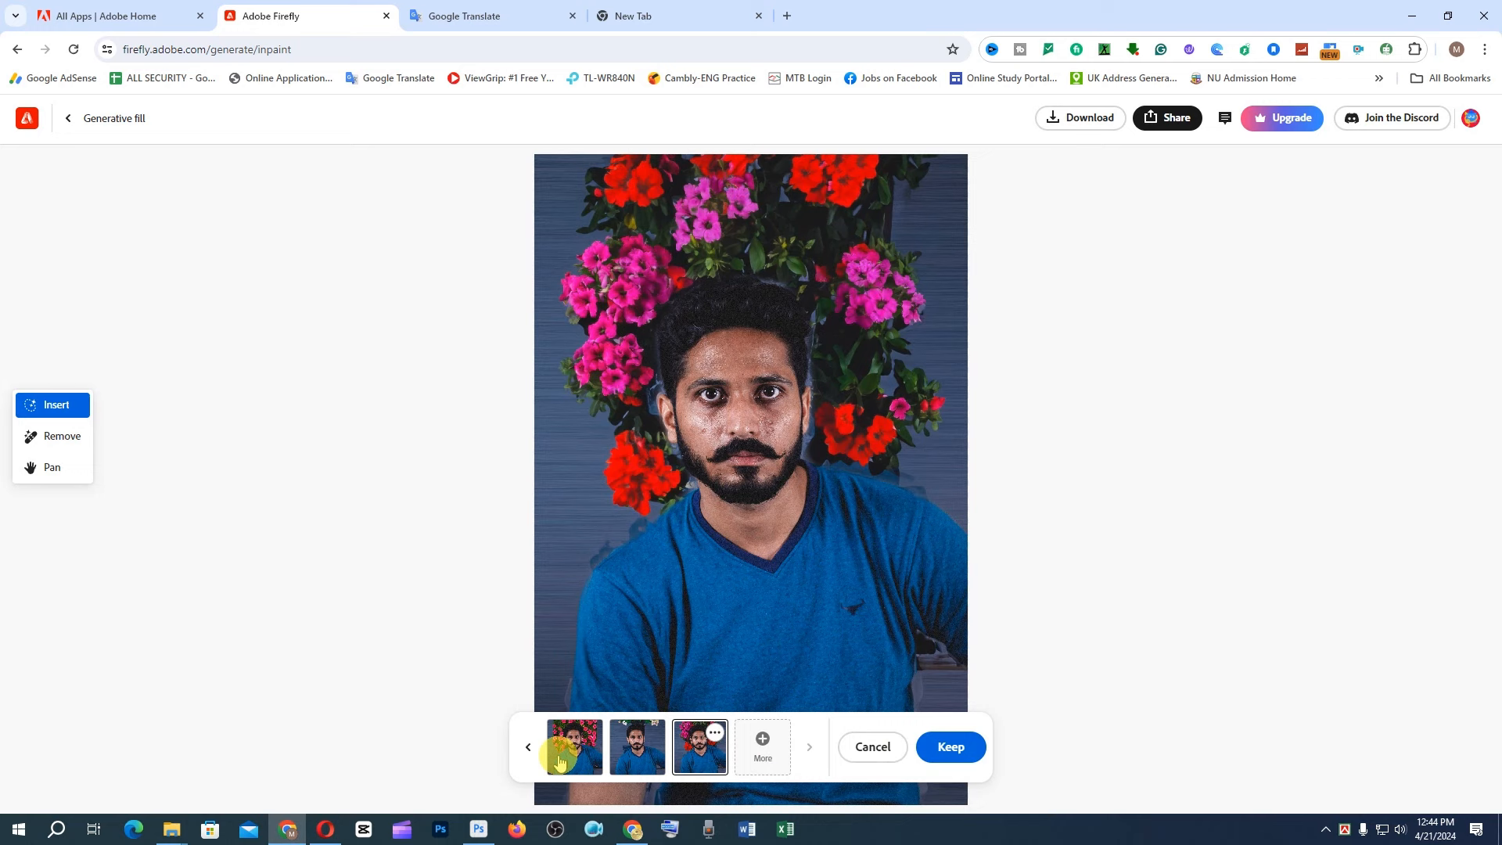
click(575, 754)
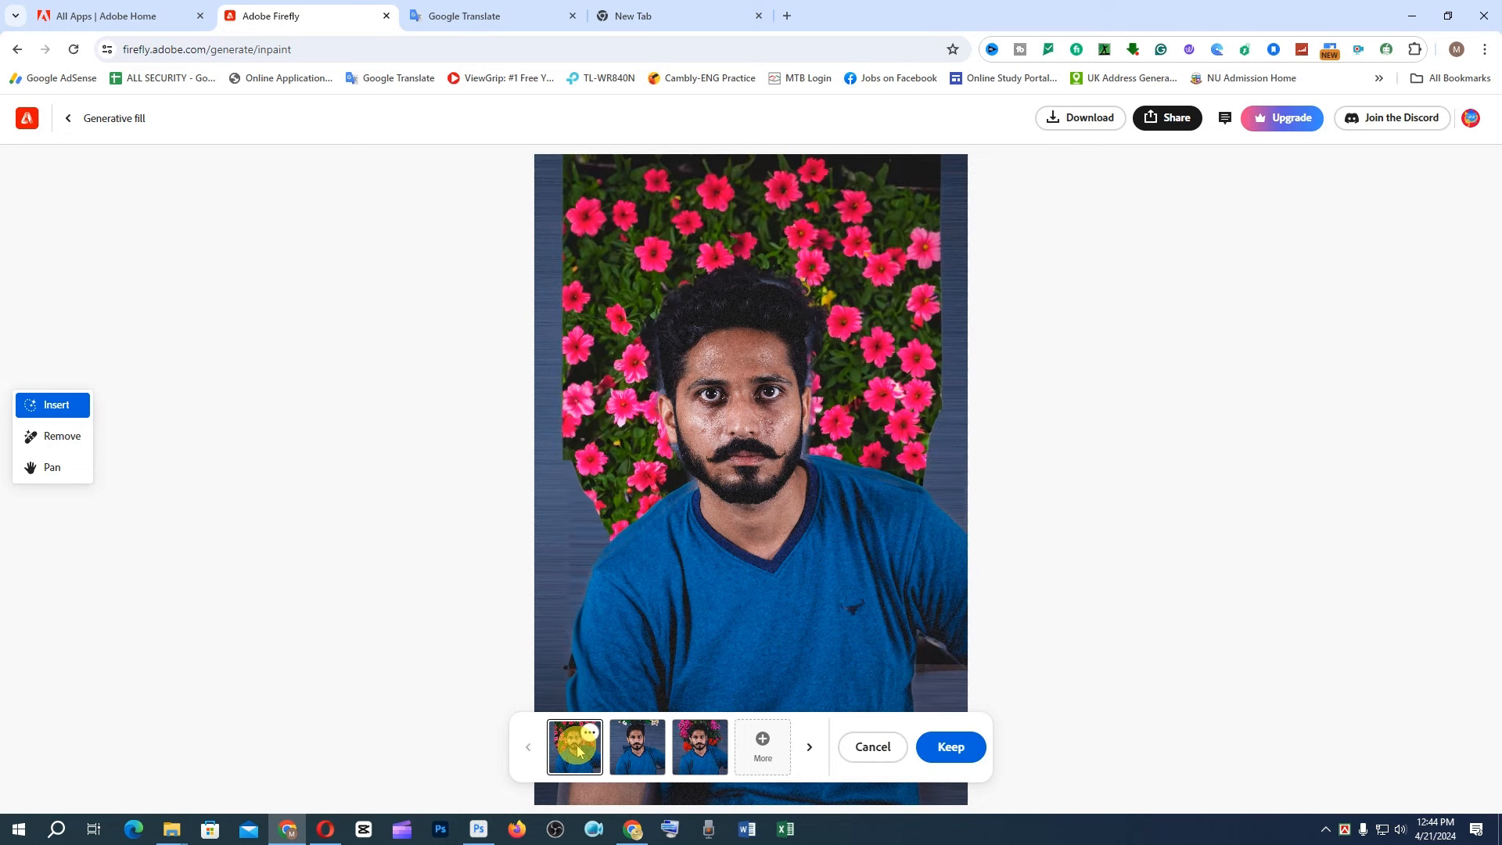
click(702, 748)
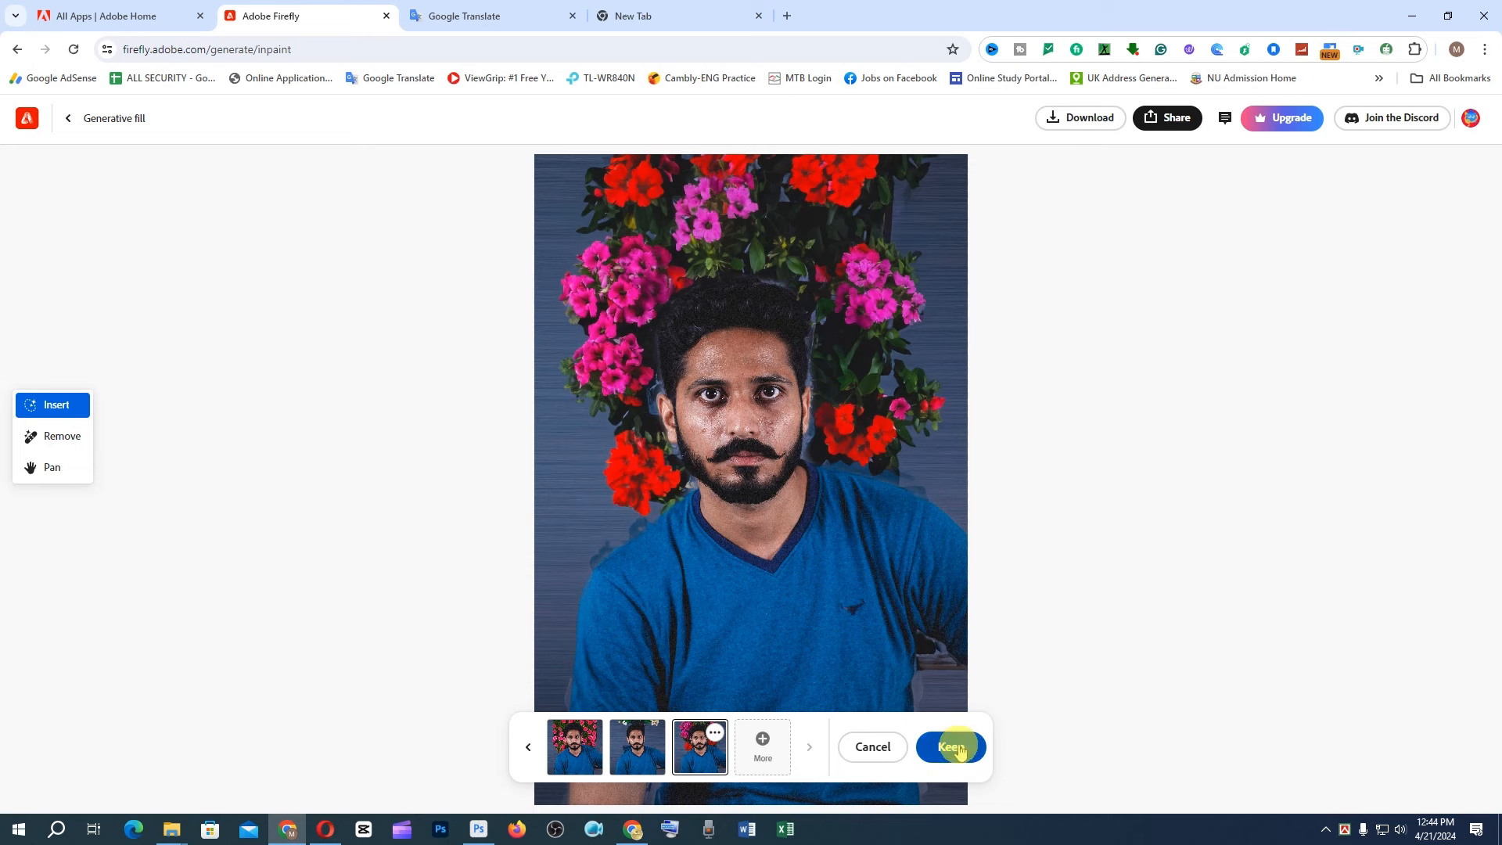
click(954, 746)
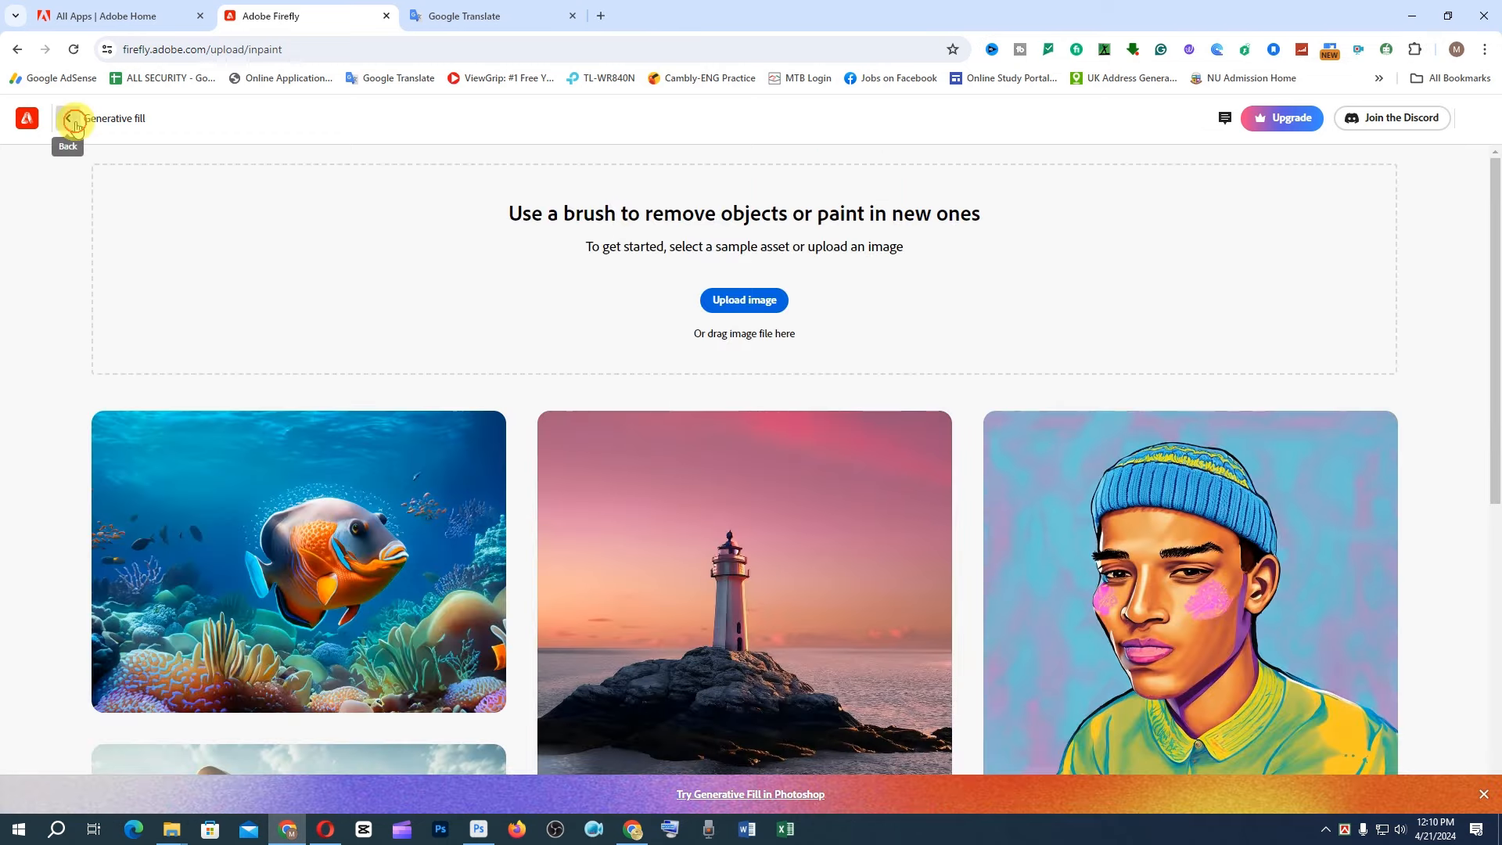
Step: Leave Generative fill for the Firefly home page and open the Text to image tool
click(74, 121)
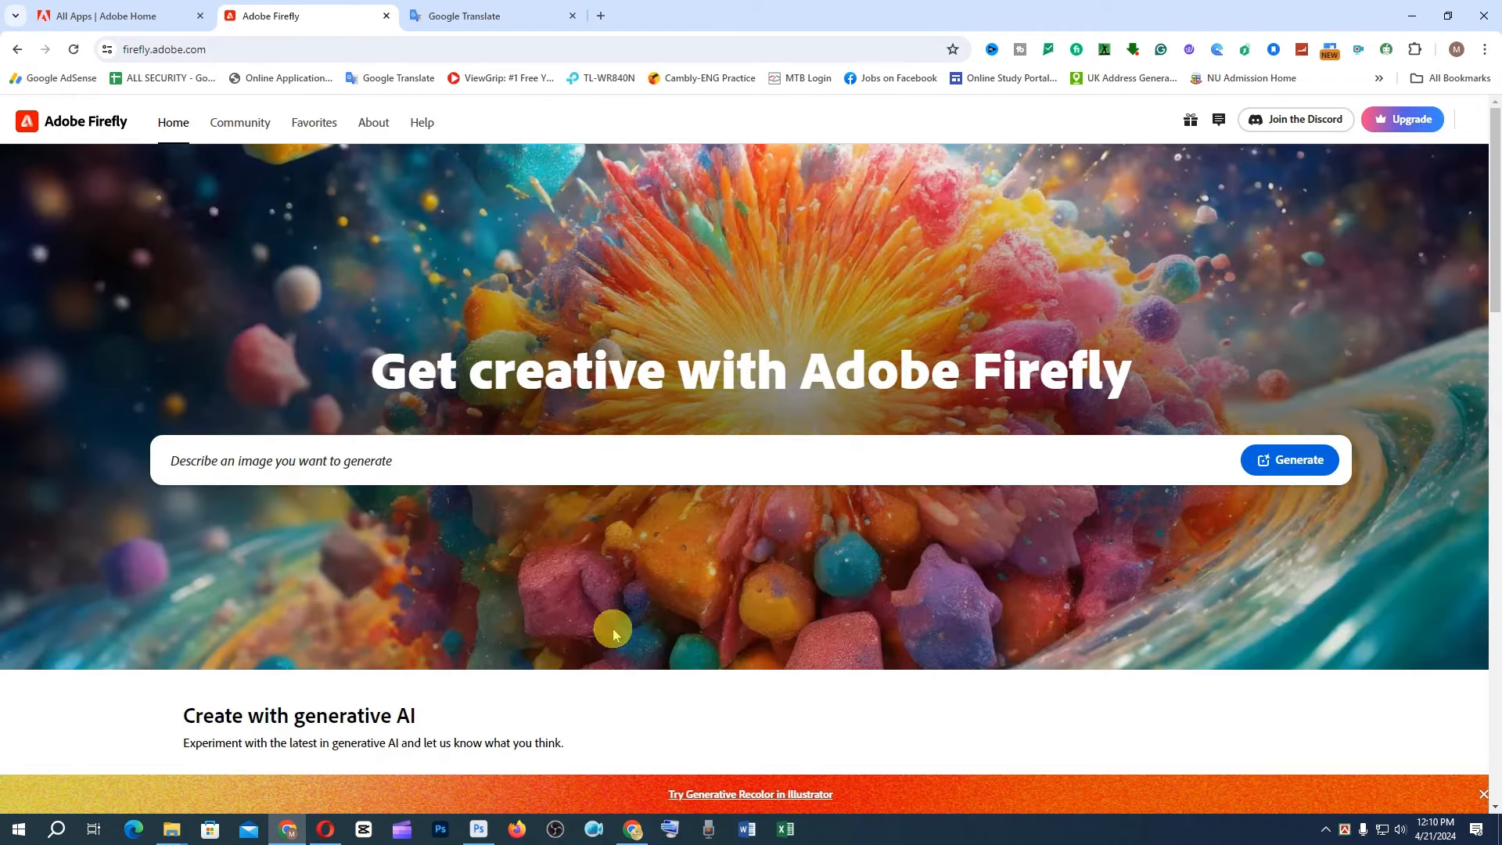
scroll(613, 627, down, 8)
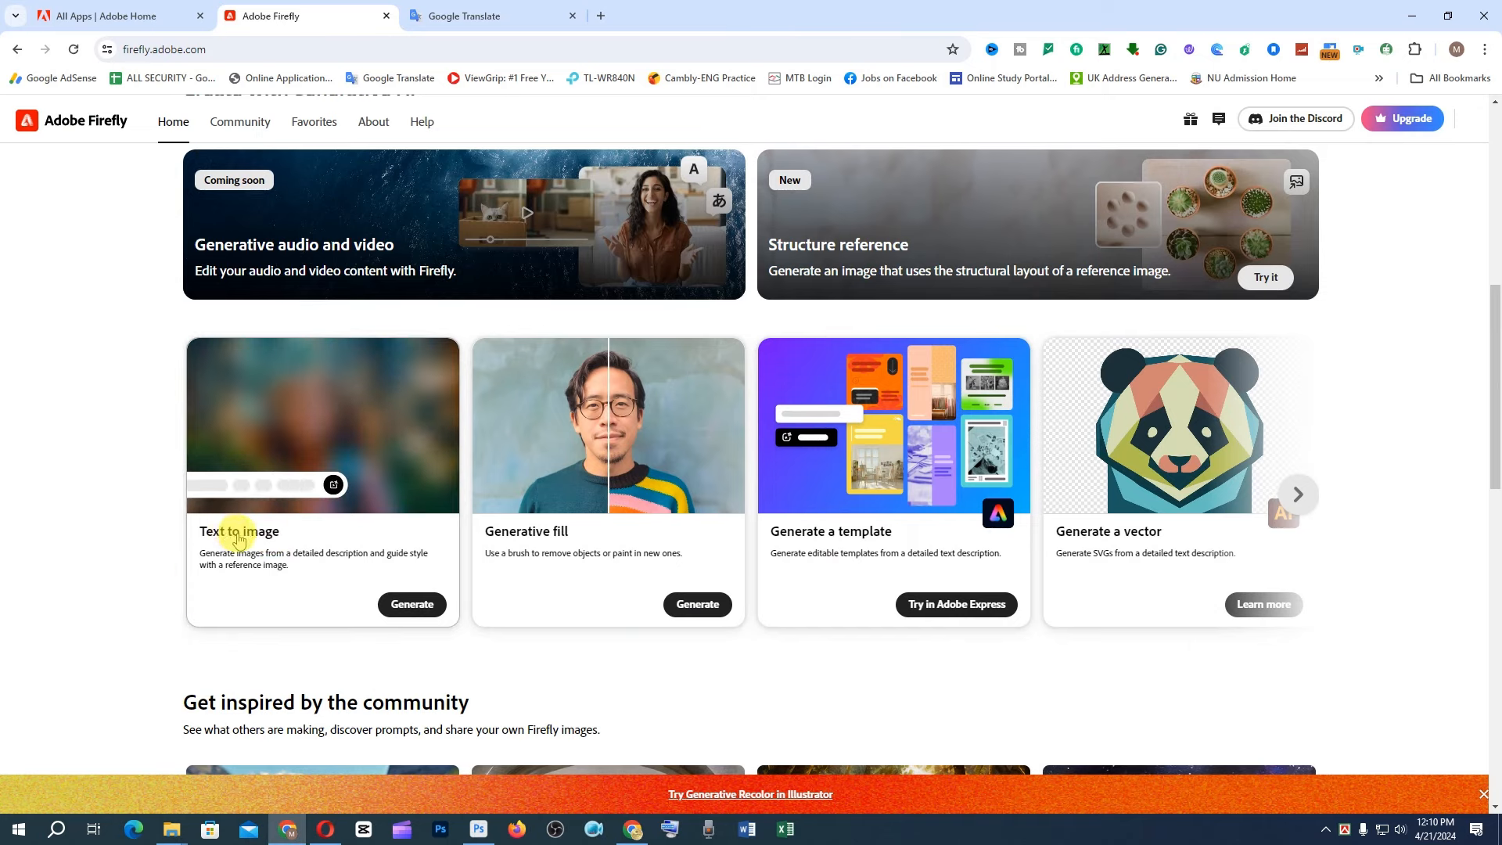
click(412, 604)
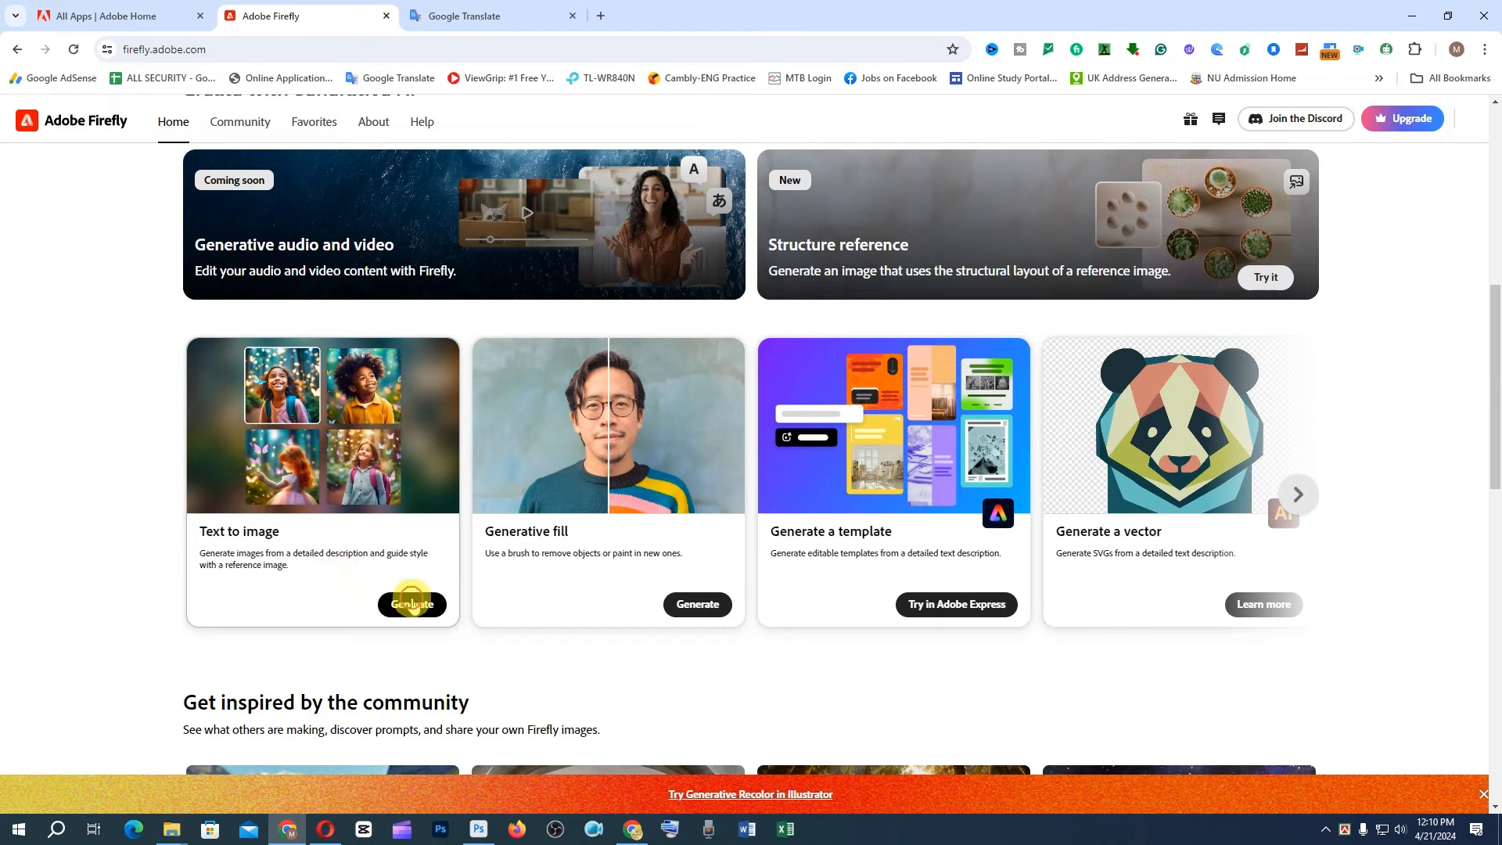
click(413, 567)
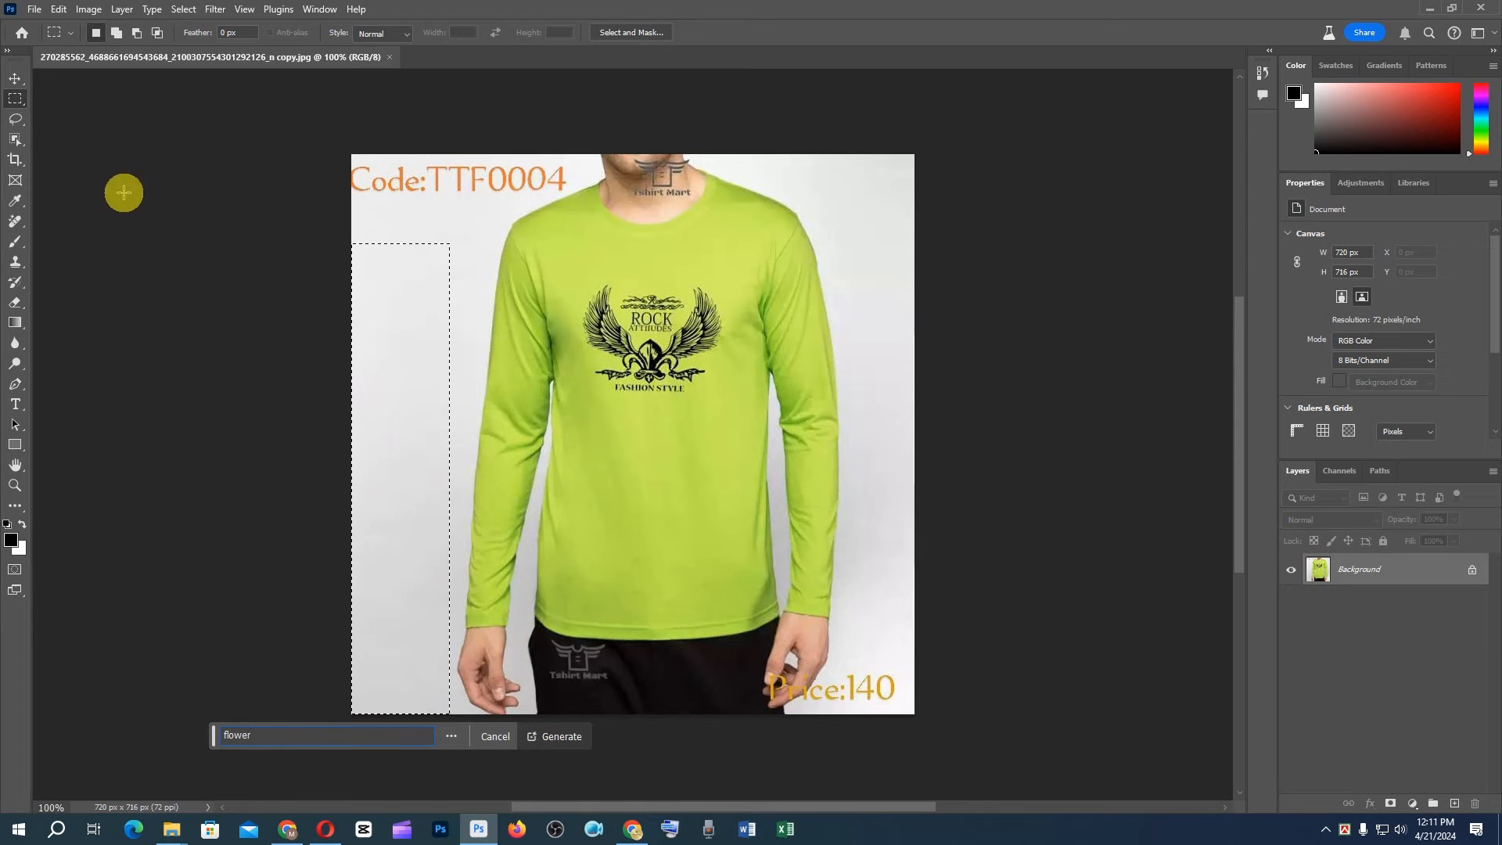
Step: In Photoshop, create a blank white 2100 x 1500 px document and select its entire canvas, then return to Firefly's Text to image page
key(ctrl+n)
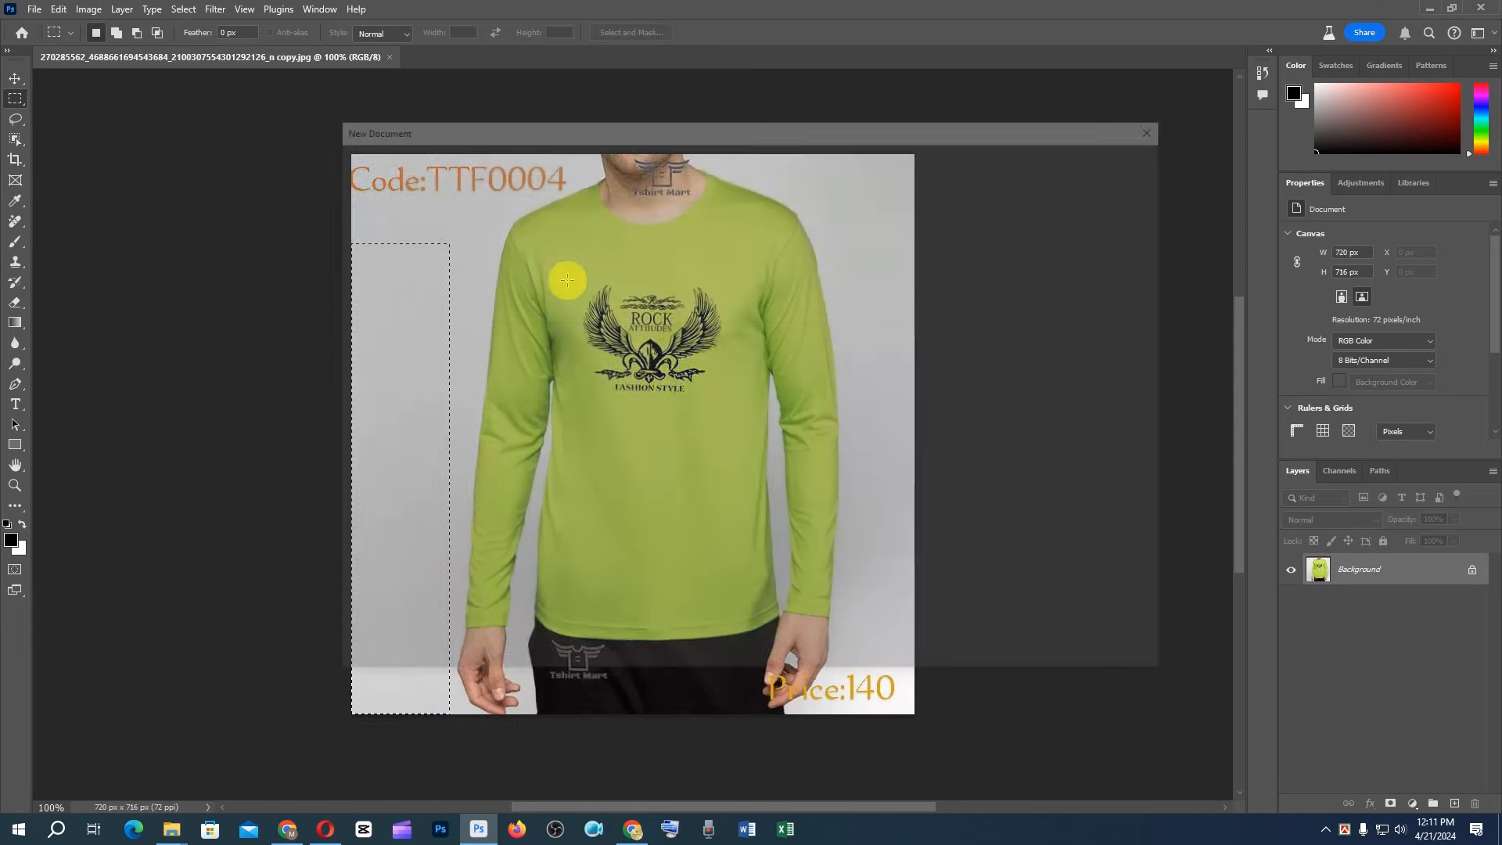
click(1061, 644)
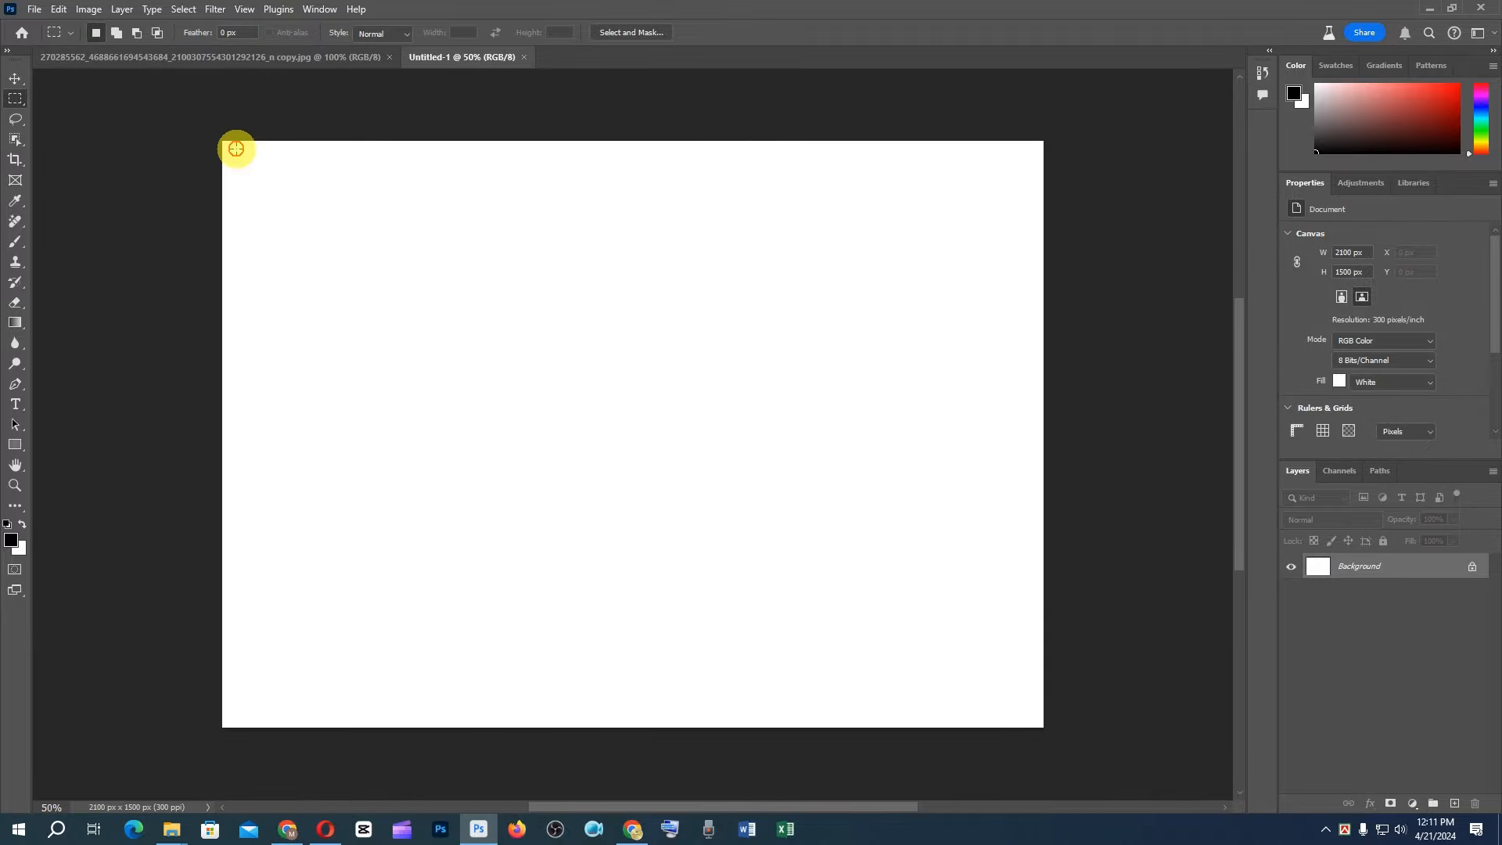
drag(235, 148, 1241, 805)
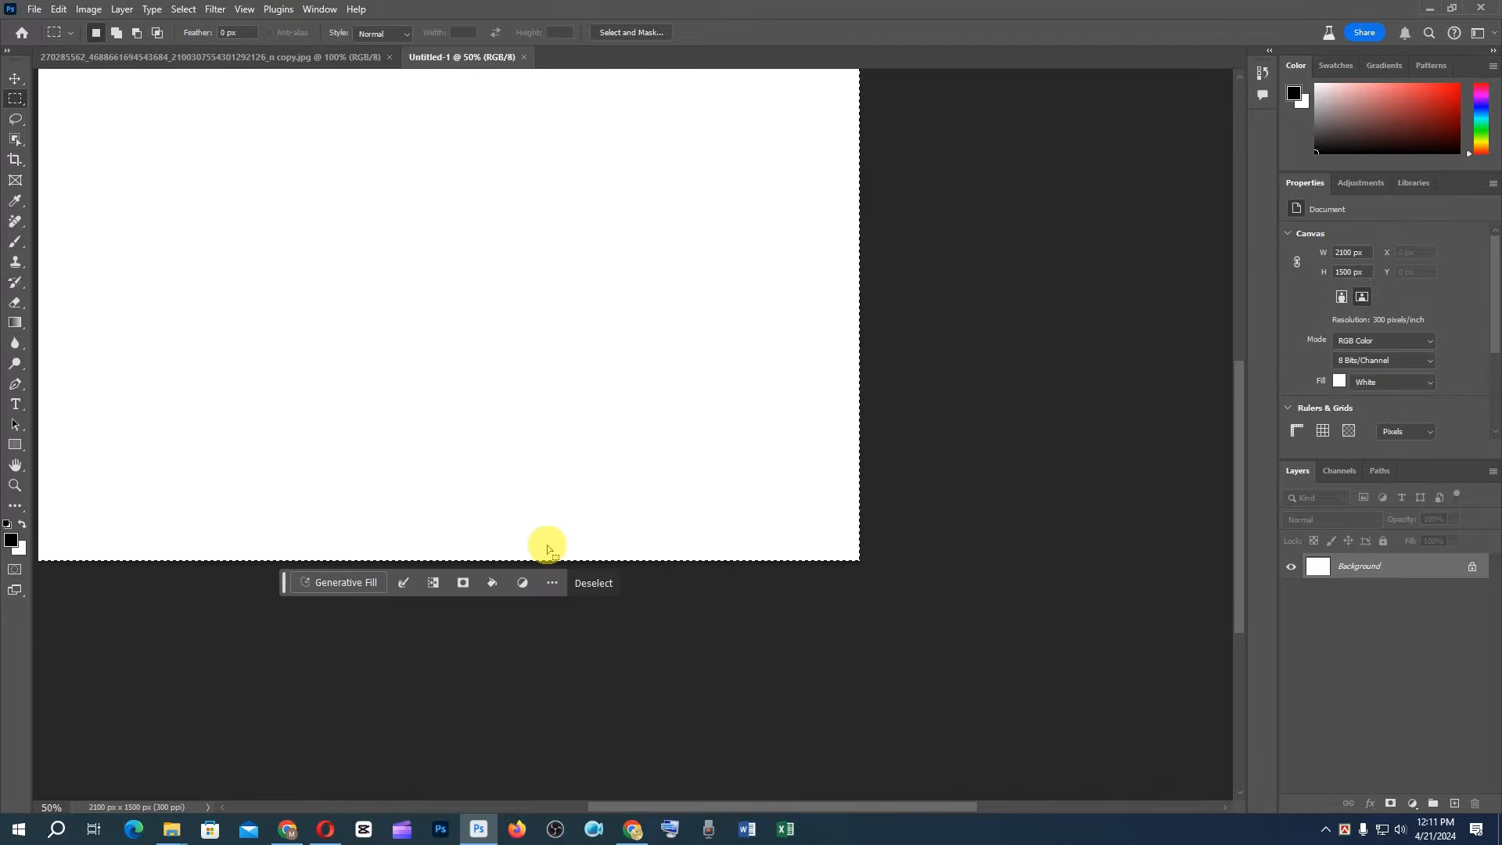
key(ctrl+0)
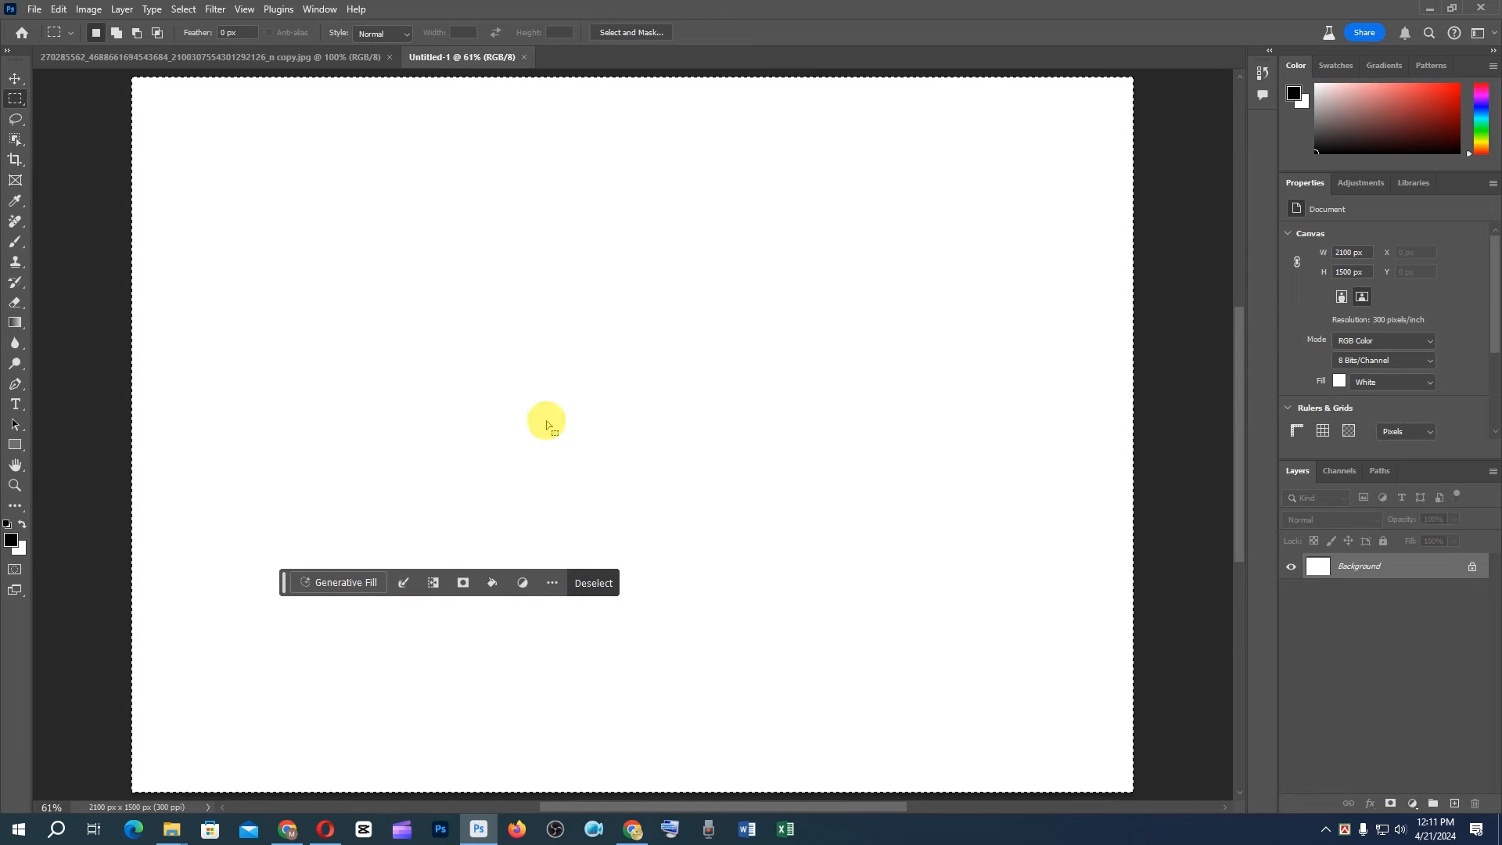
click(1430, 9)
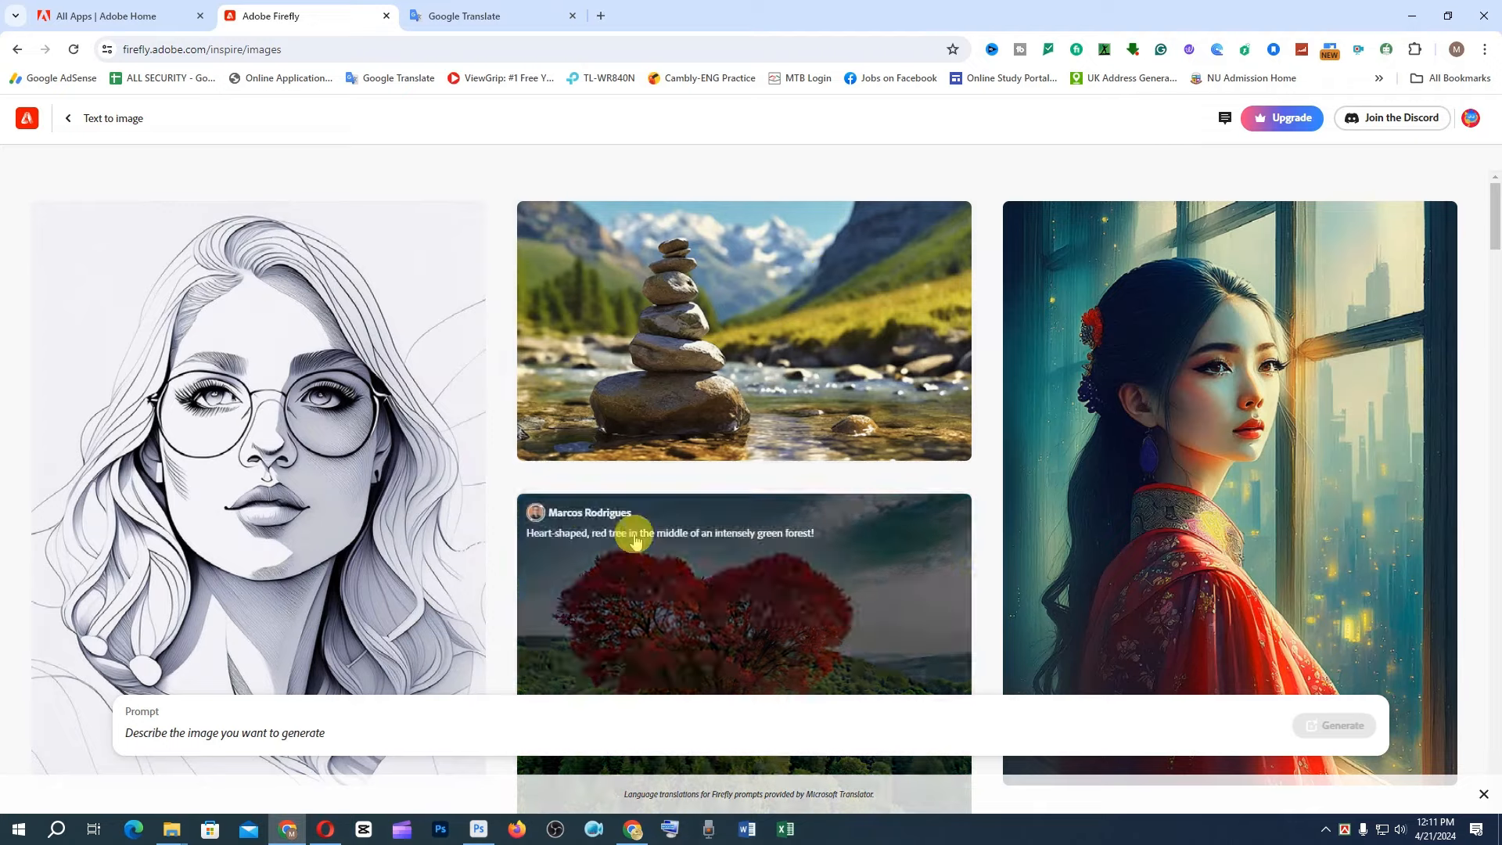
Step: Look through the sample images in Firefly's Text to image gallery at several page zoom levels
scroll(709, 583, down, 4)
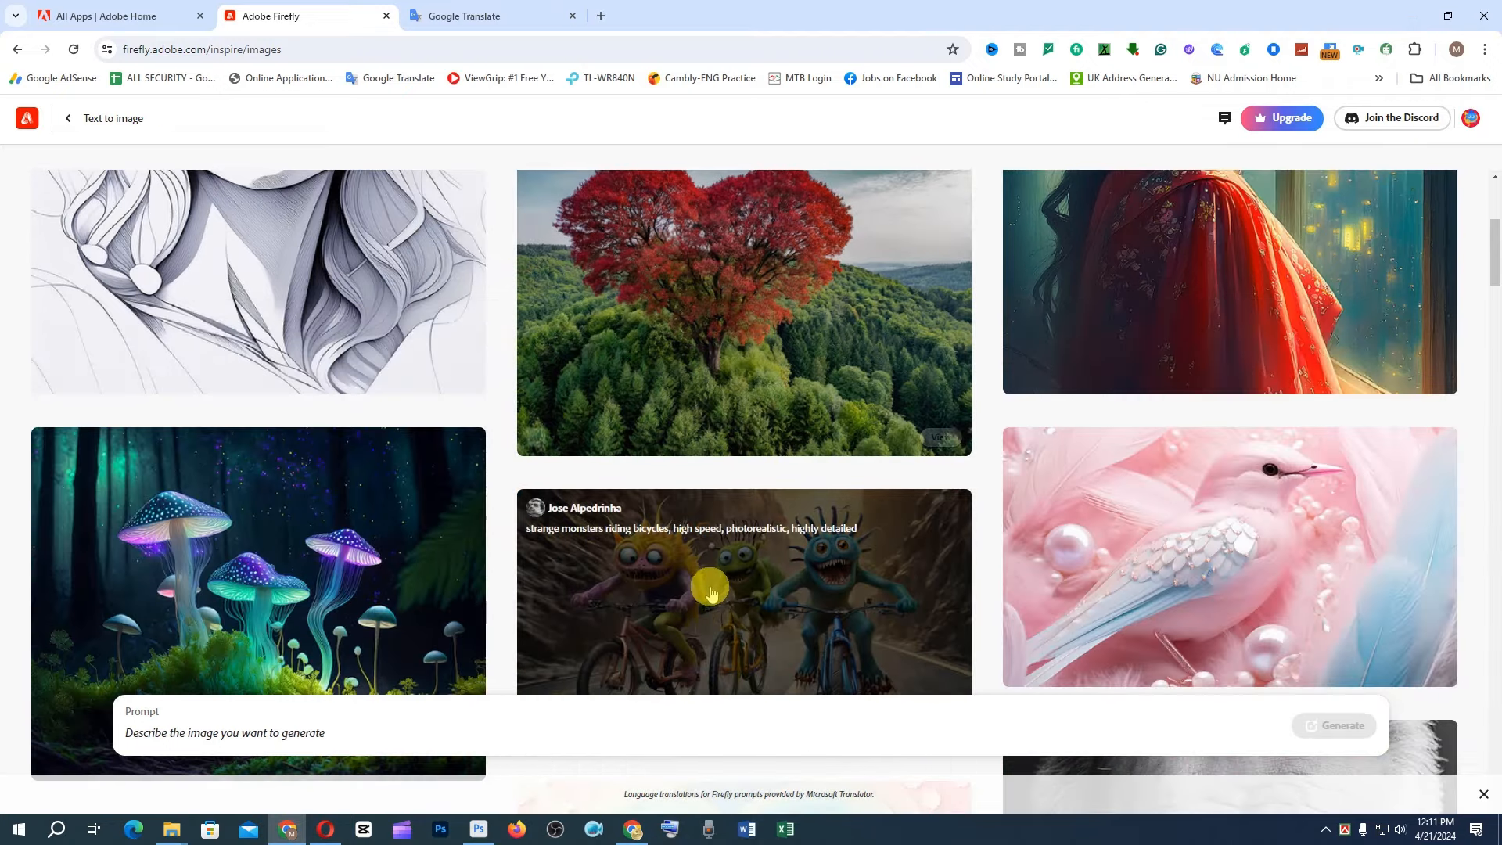
scroll(731, 613, up, 4)
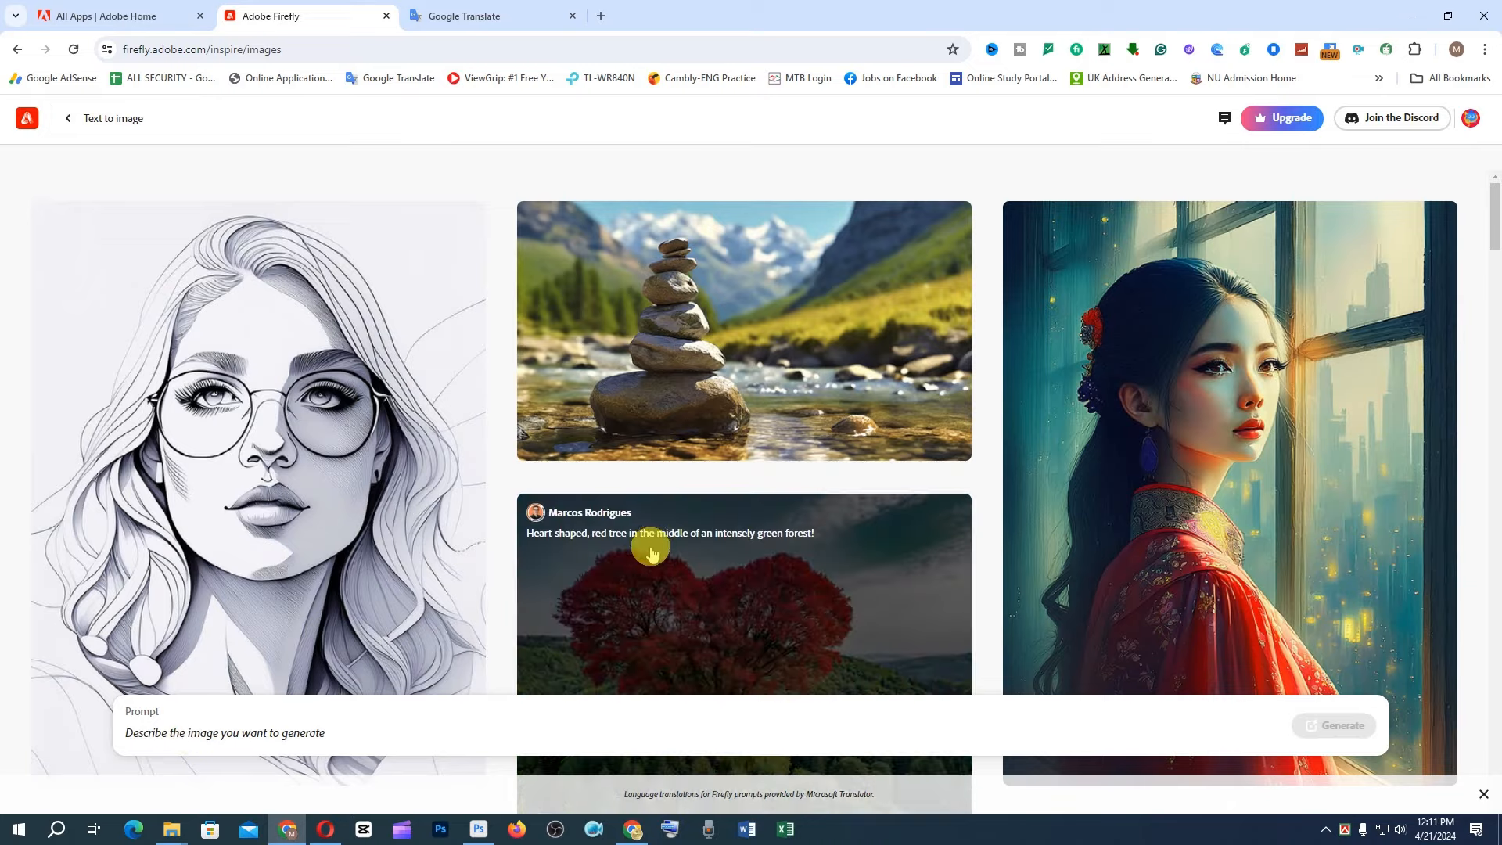
key(ctrl+minus)
key(ctrl+minus)
key(ctrl+minus)
key(ctrl+minus)
key(ctrl+minus)
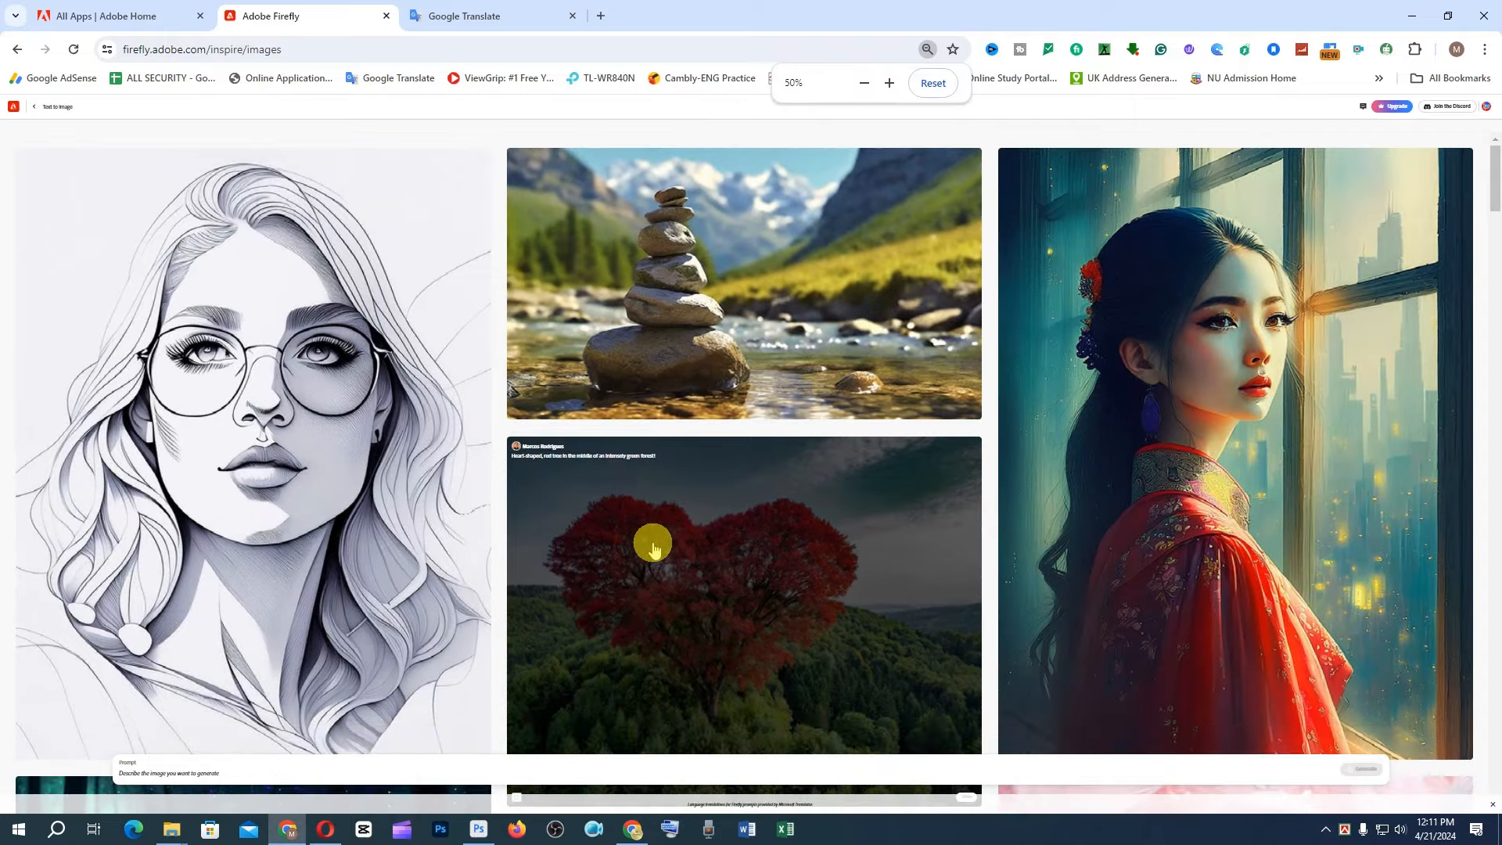
key(ctrl+minus)
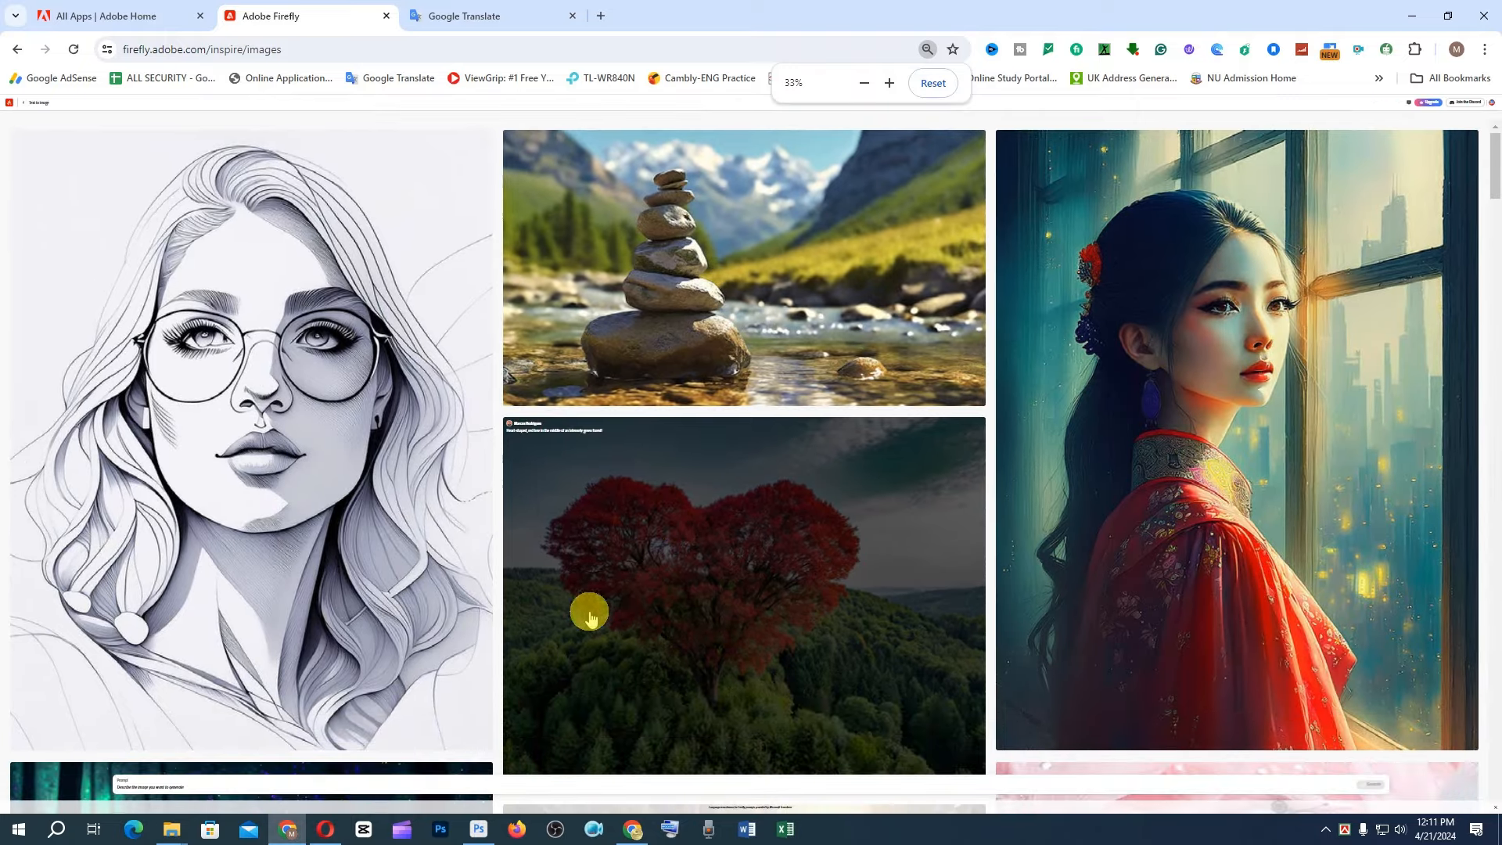
key(ctrl+plus)
key(ctrl+plus)
key(ctrl+plus)
key(ctrl+plus)
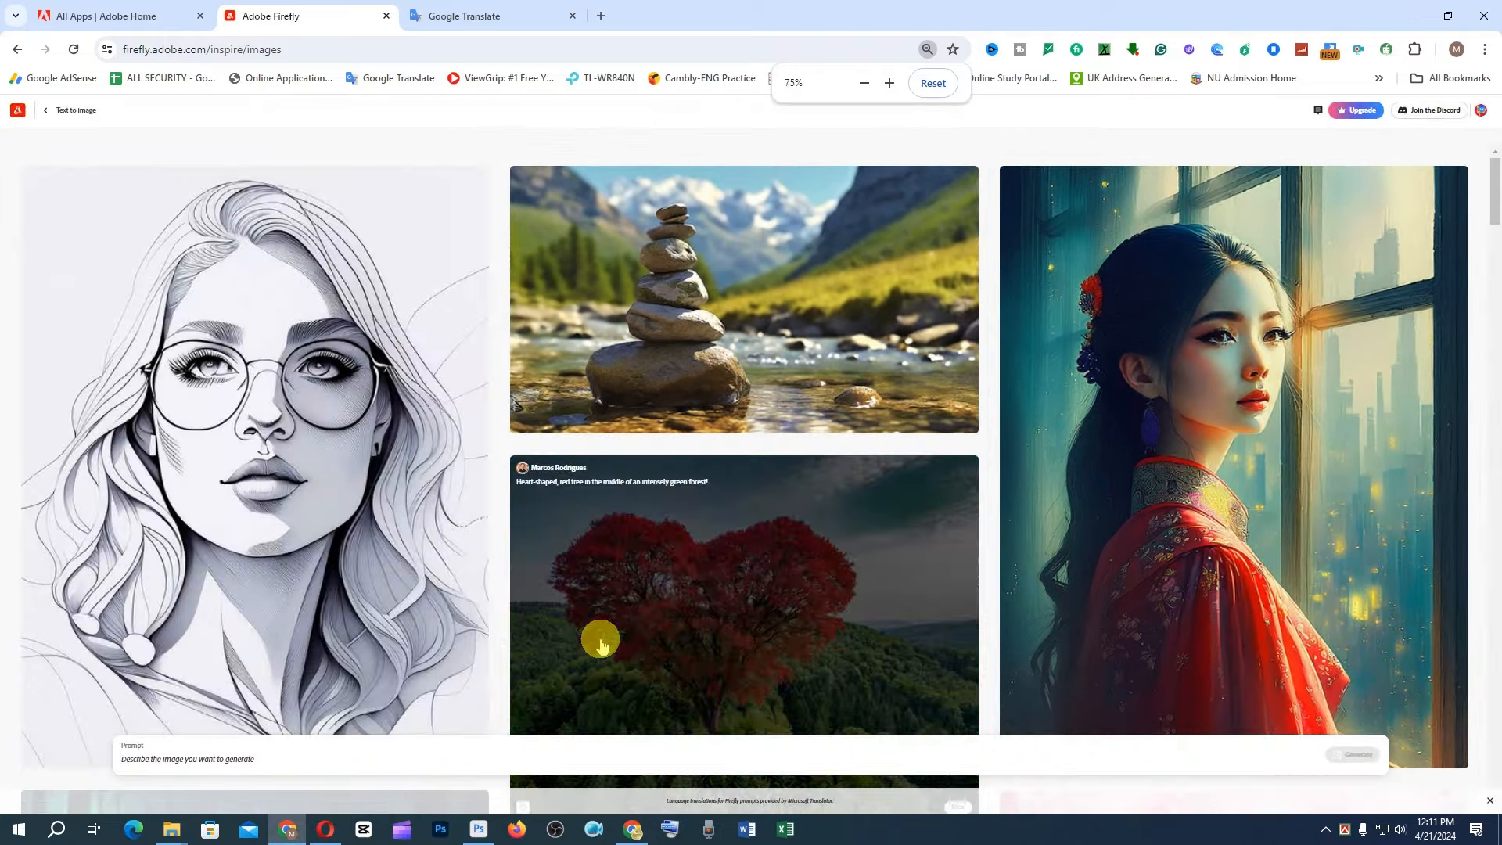
key(ctrl+plus)
key(ctrl+plus)
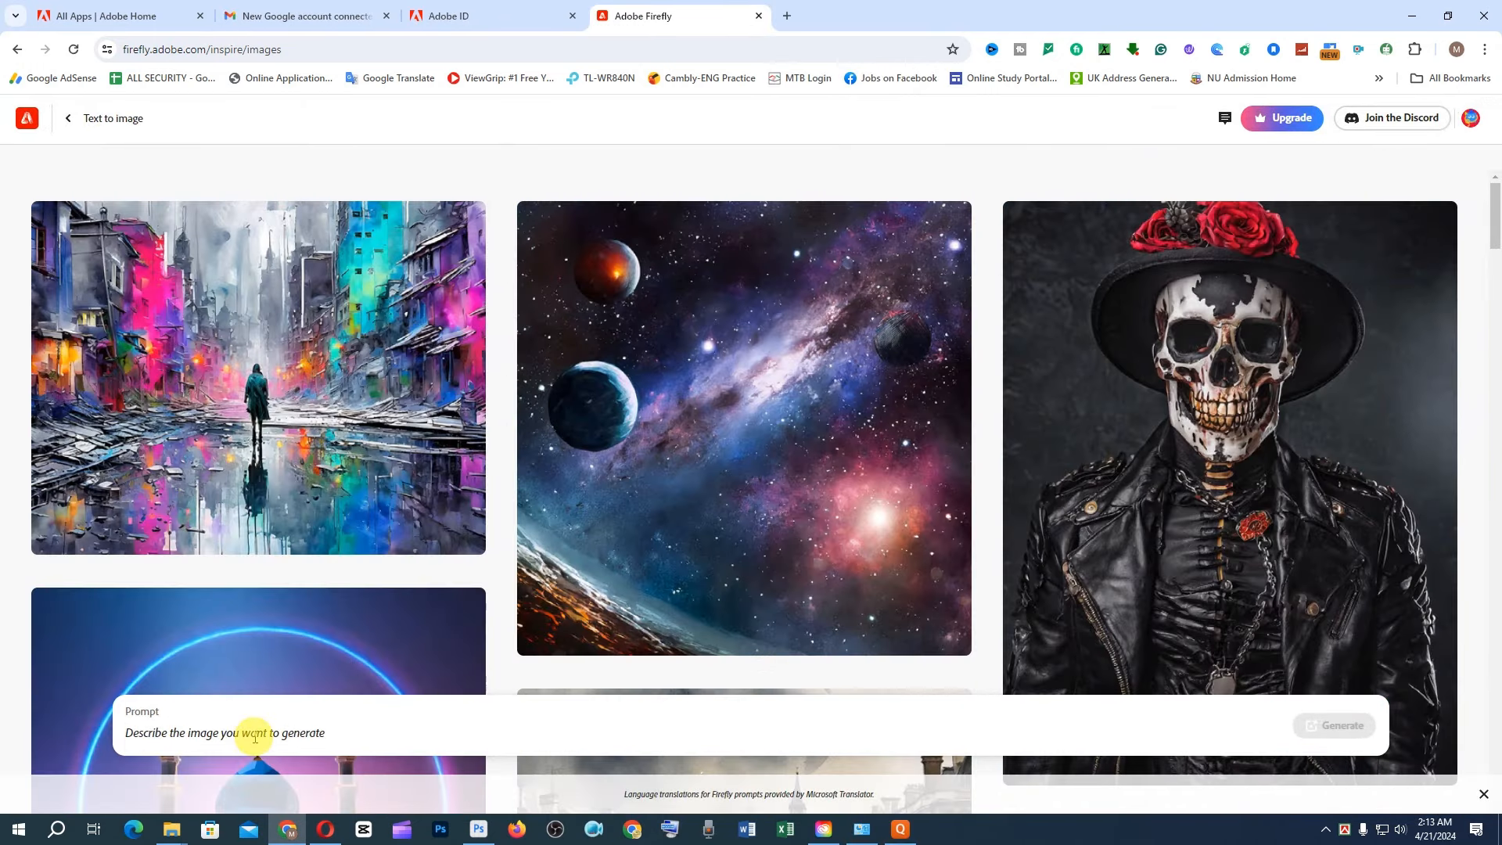
Step: Enter "a man and woman front in tajmohol" as the Text to image prompt and generate the images
text(a man and woma)
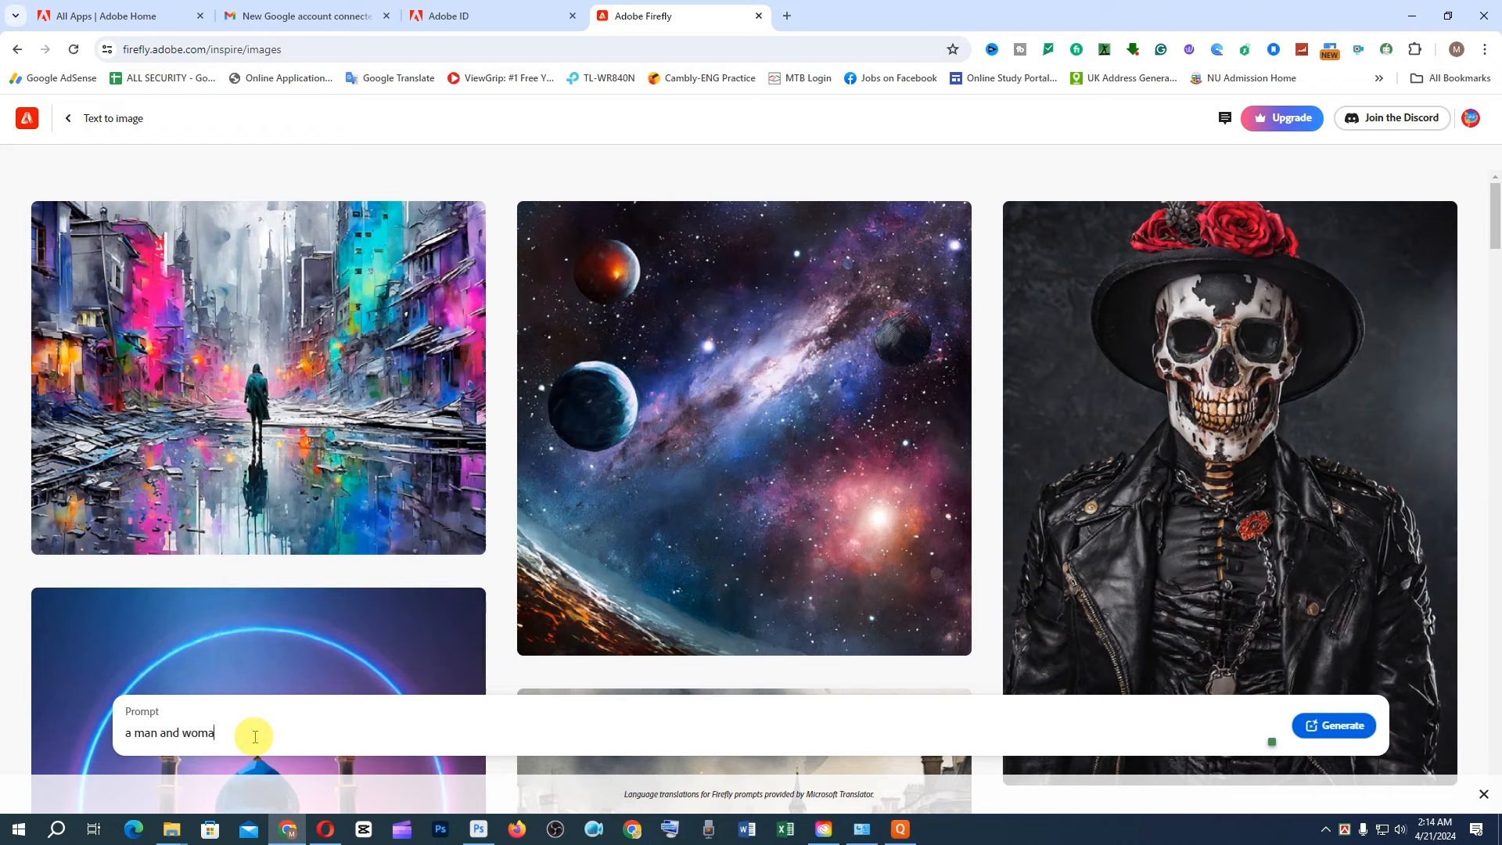
text(n frond in tajmohol)
drag(324, 729, 114, 722)
click(323, 736)
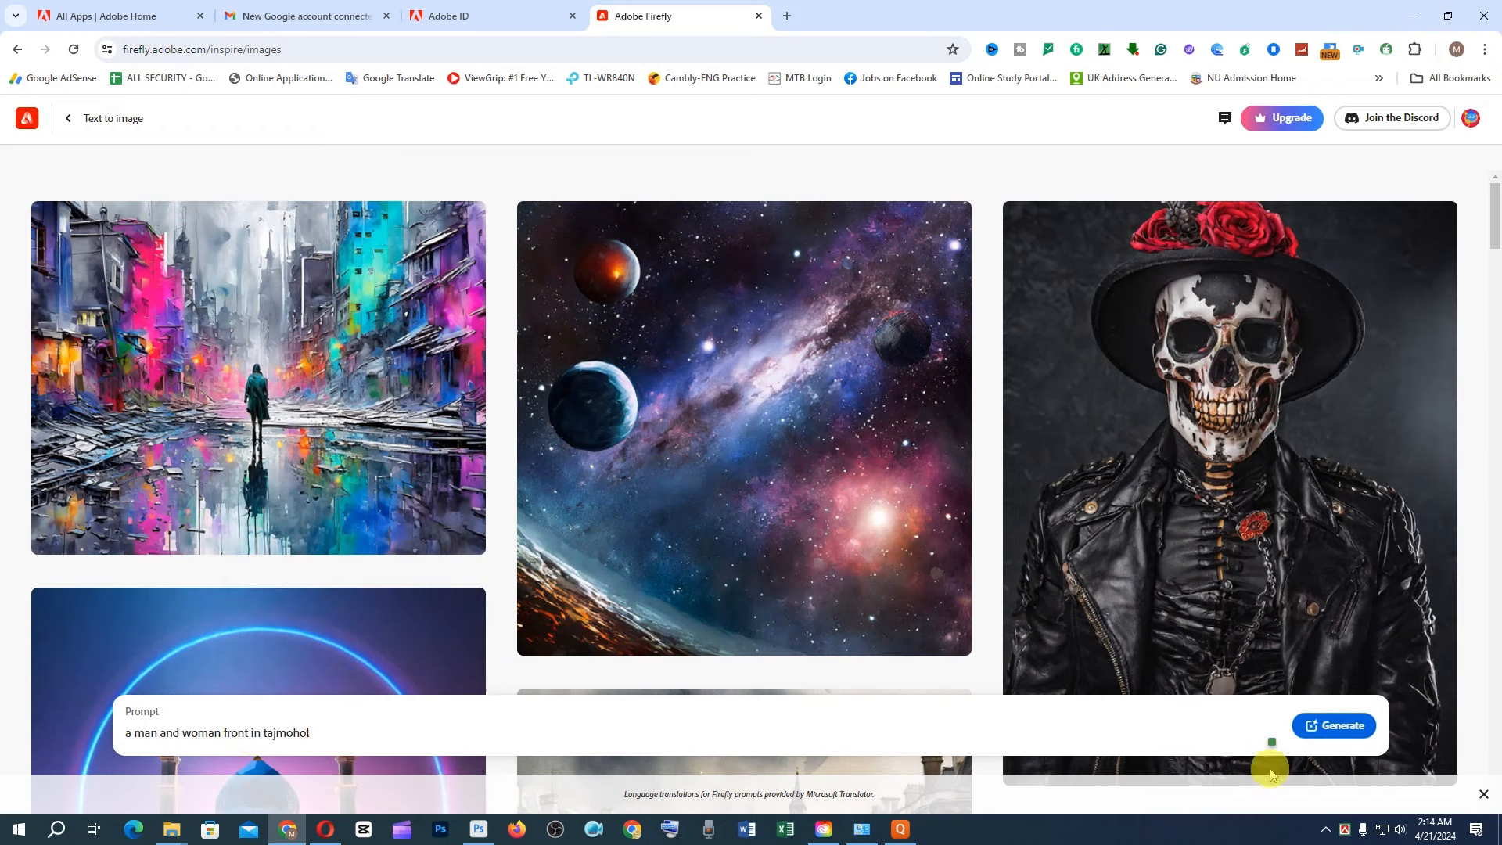
click(1343, 727)
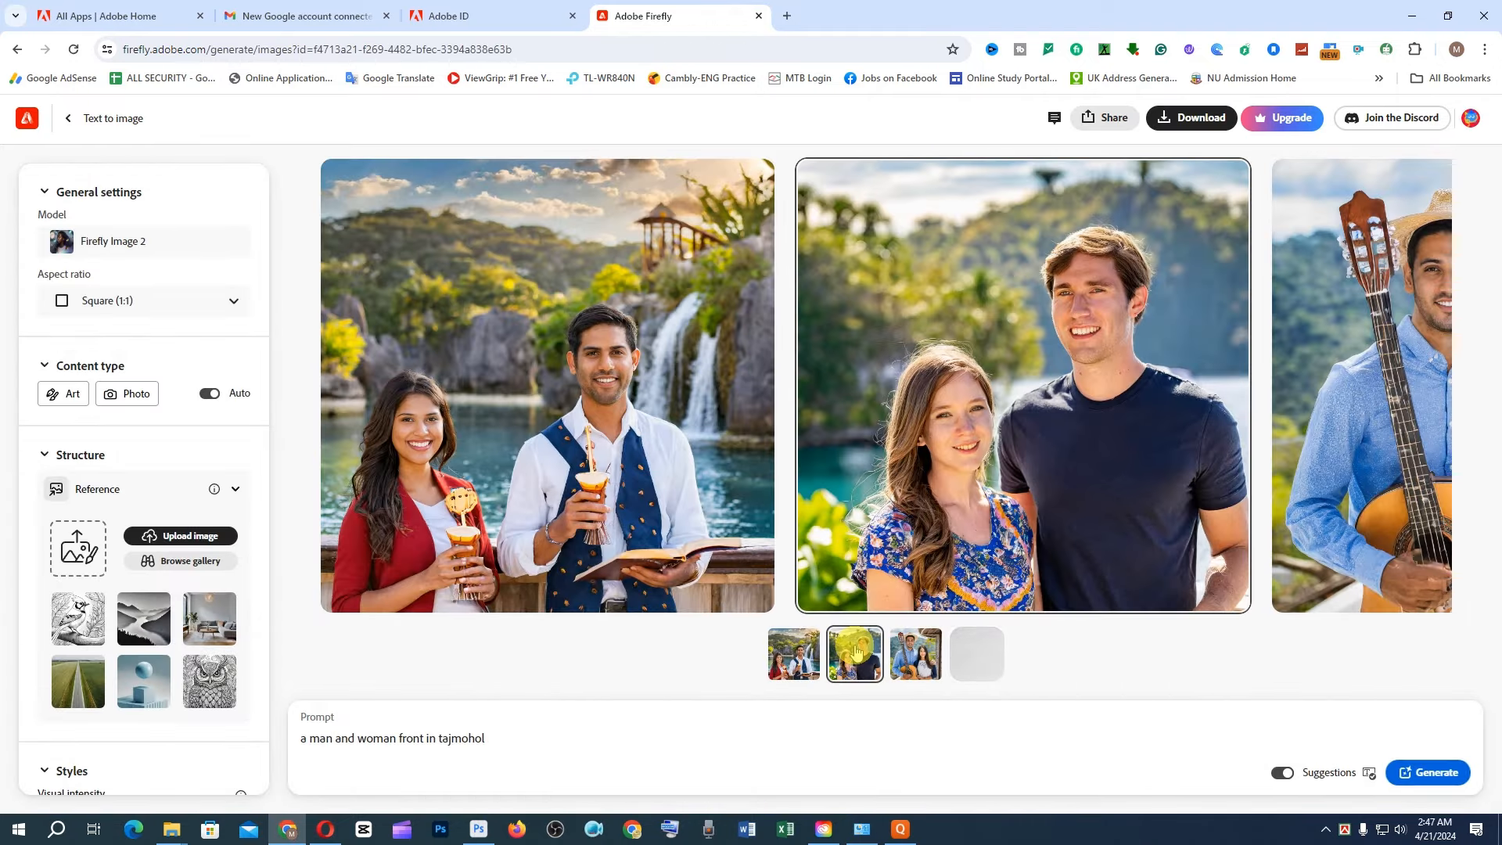
Step: Examine the third, second and first generated couple images and check them against the prompt text
click(916, 654)
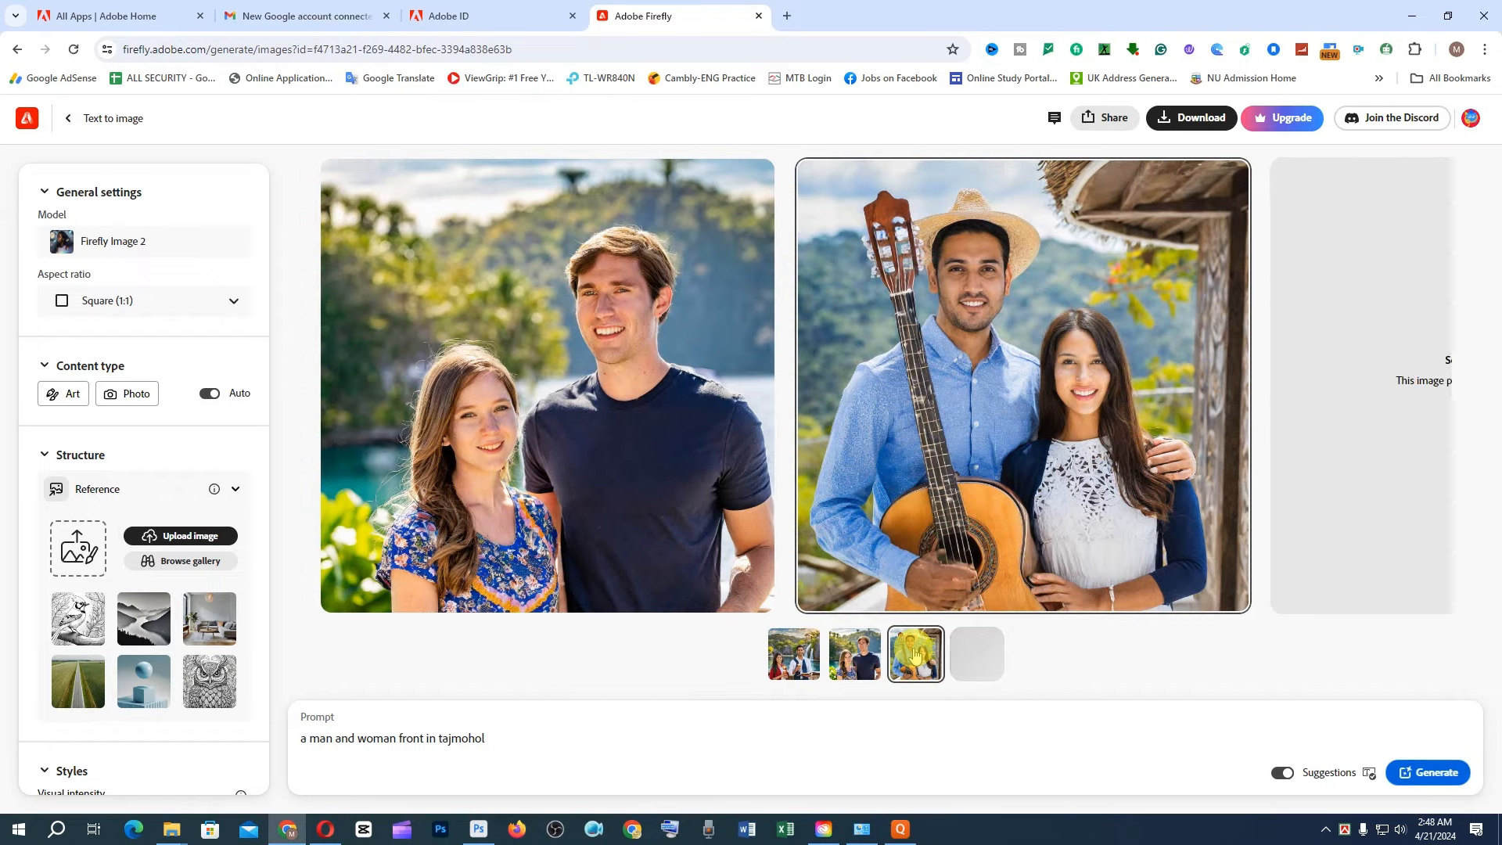
click(852, 667)
click(783, 659)
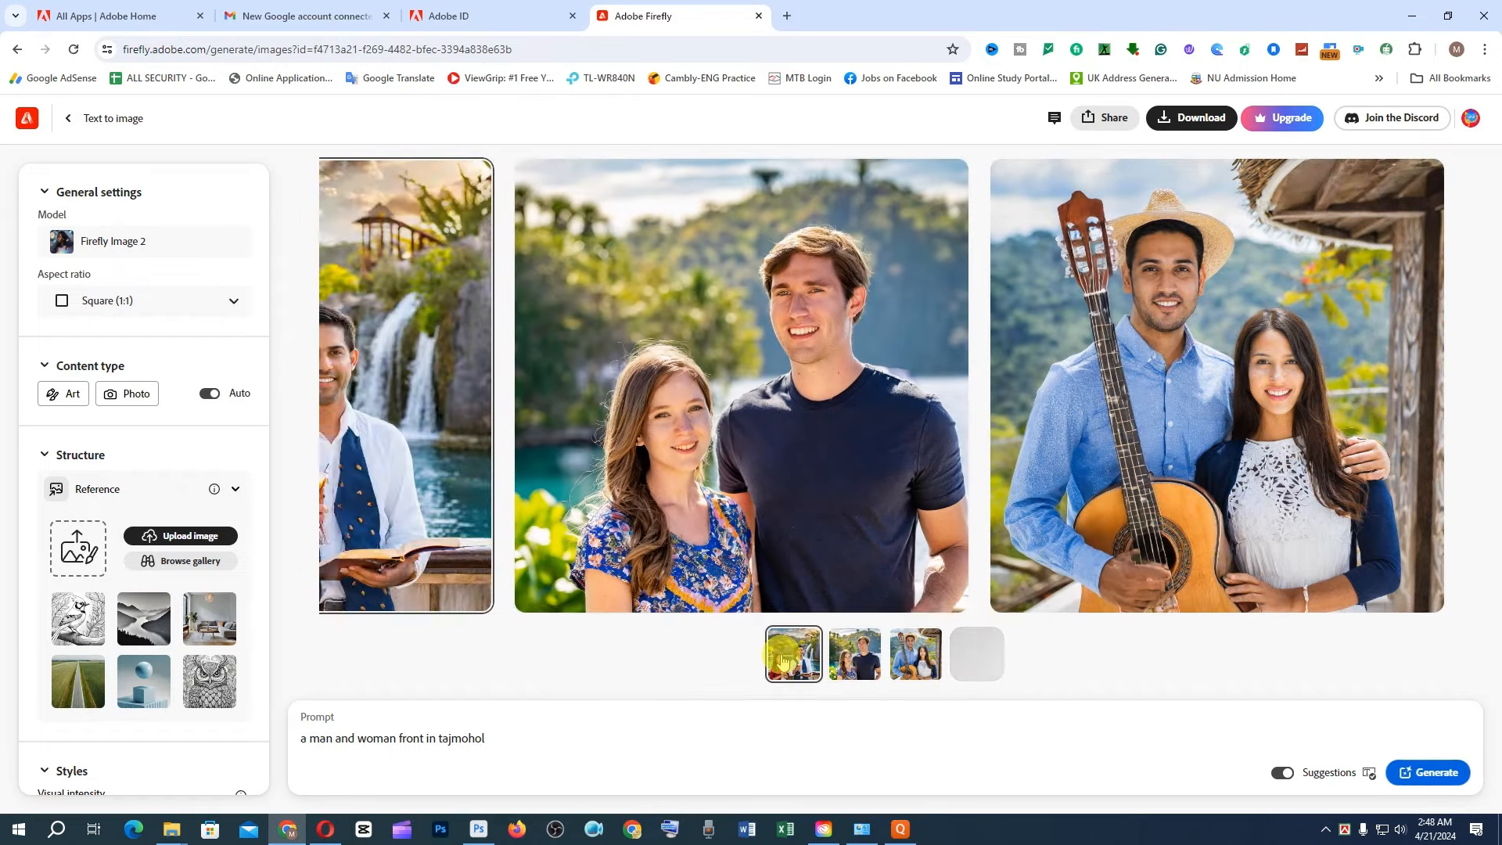
drag(520, 734, 248, 737)
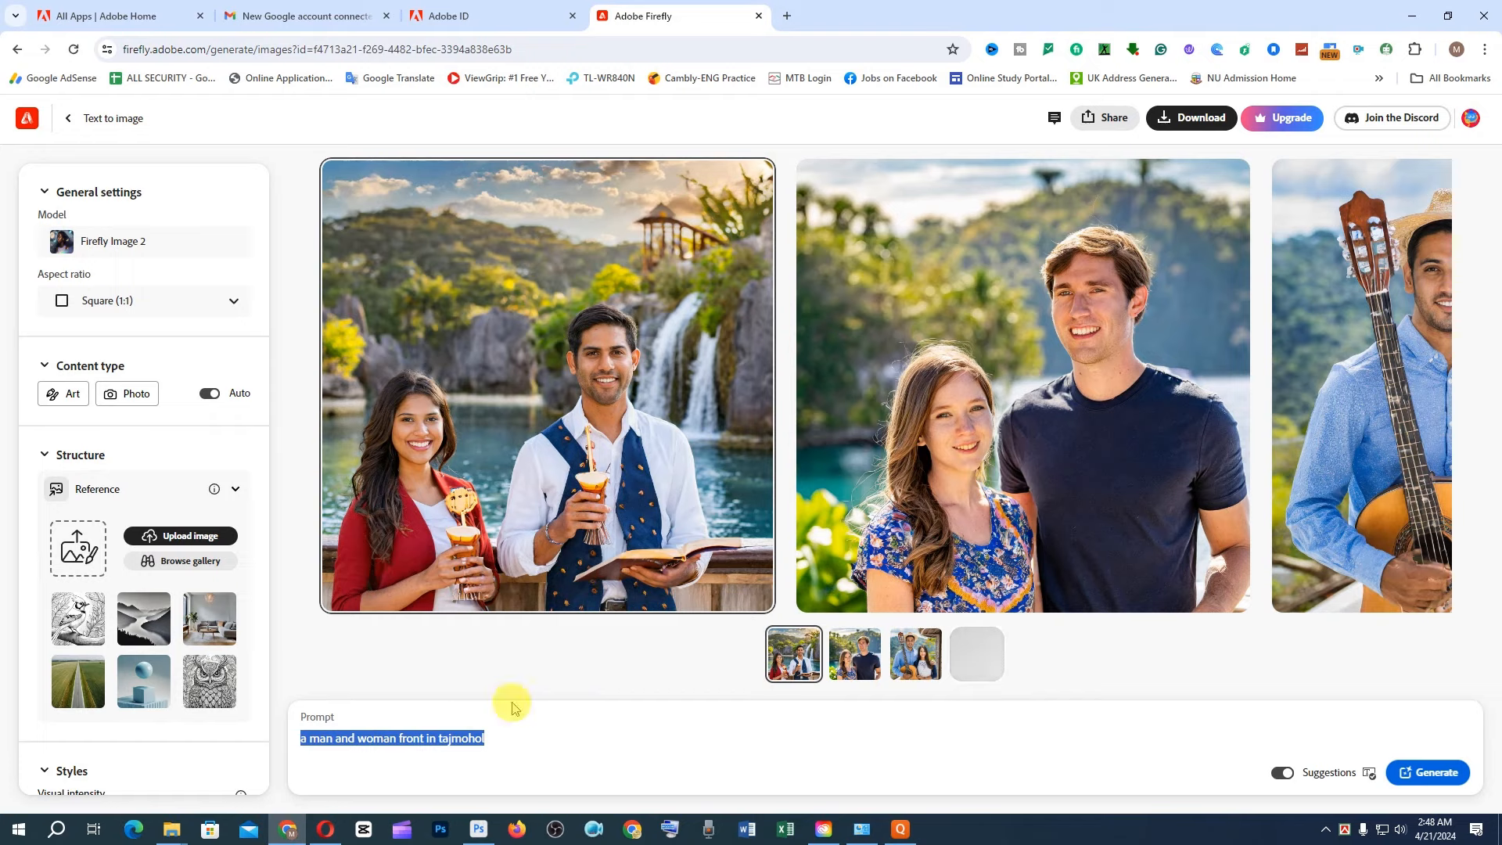
click(535, 740)
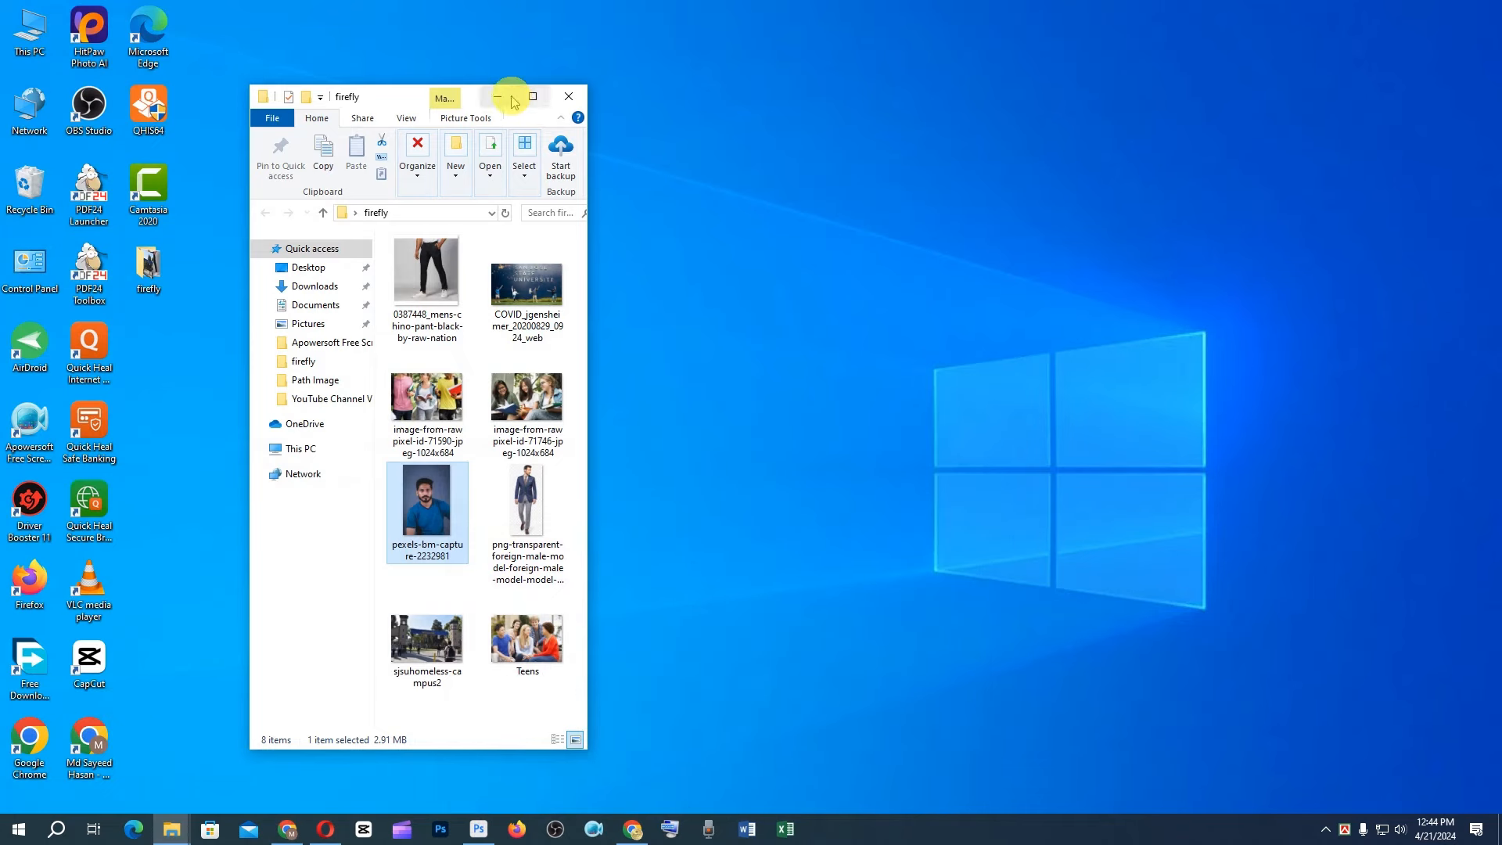
Step: Minimize the firefly folder window, switch to Photoshop, close the blank document and the T-shirt image, and minimize Photoshop
click(512, 100)
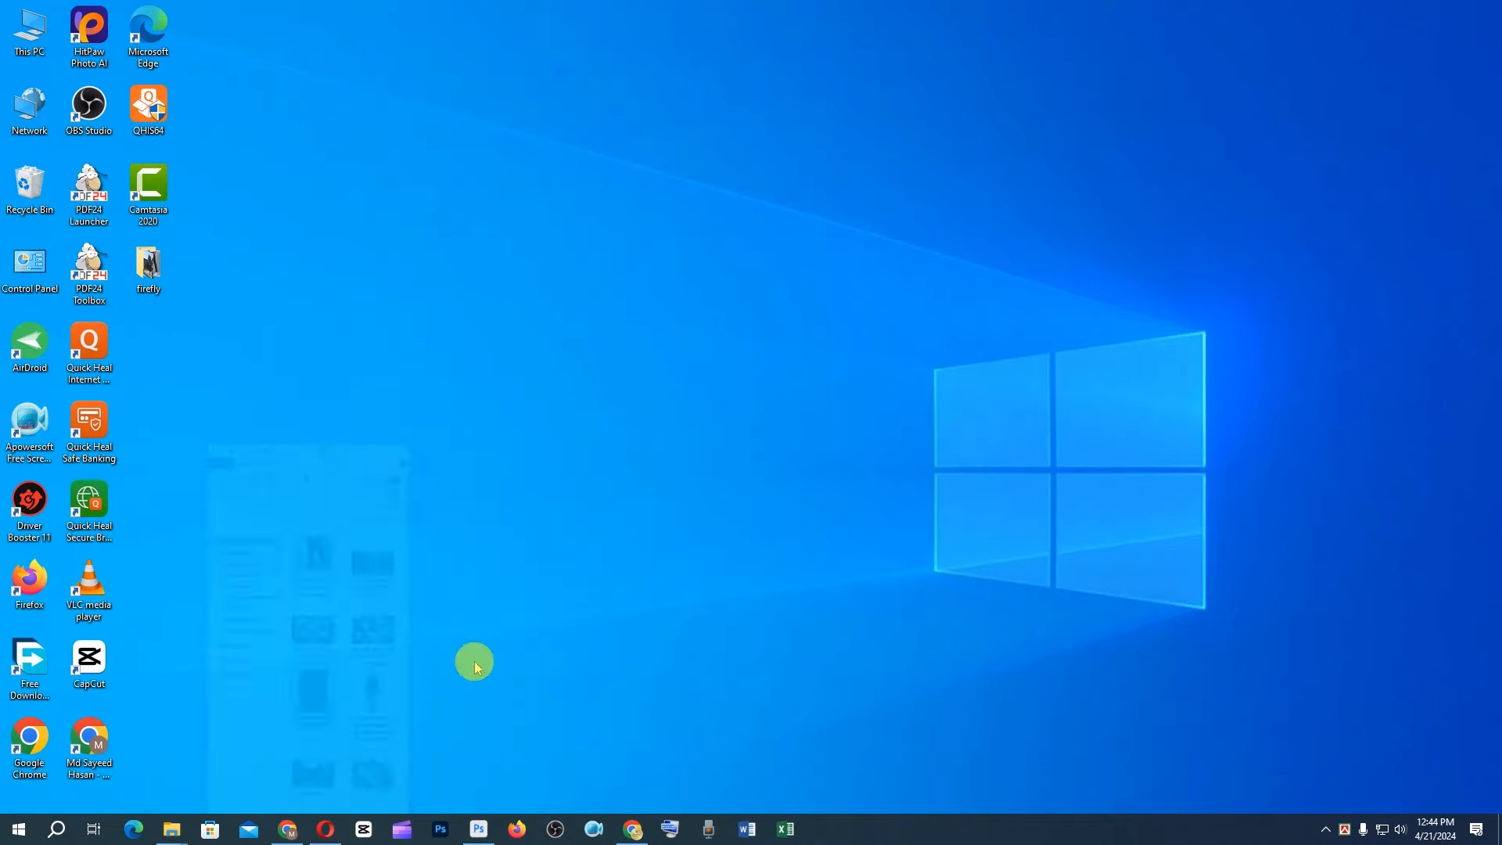
click(476, 829)
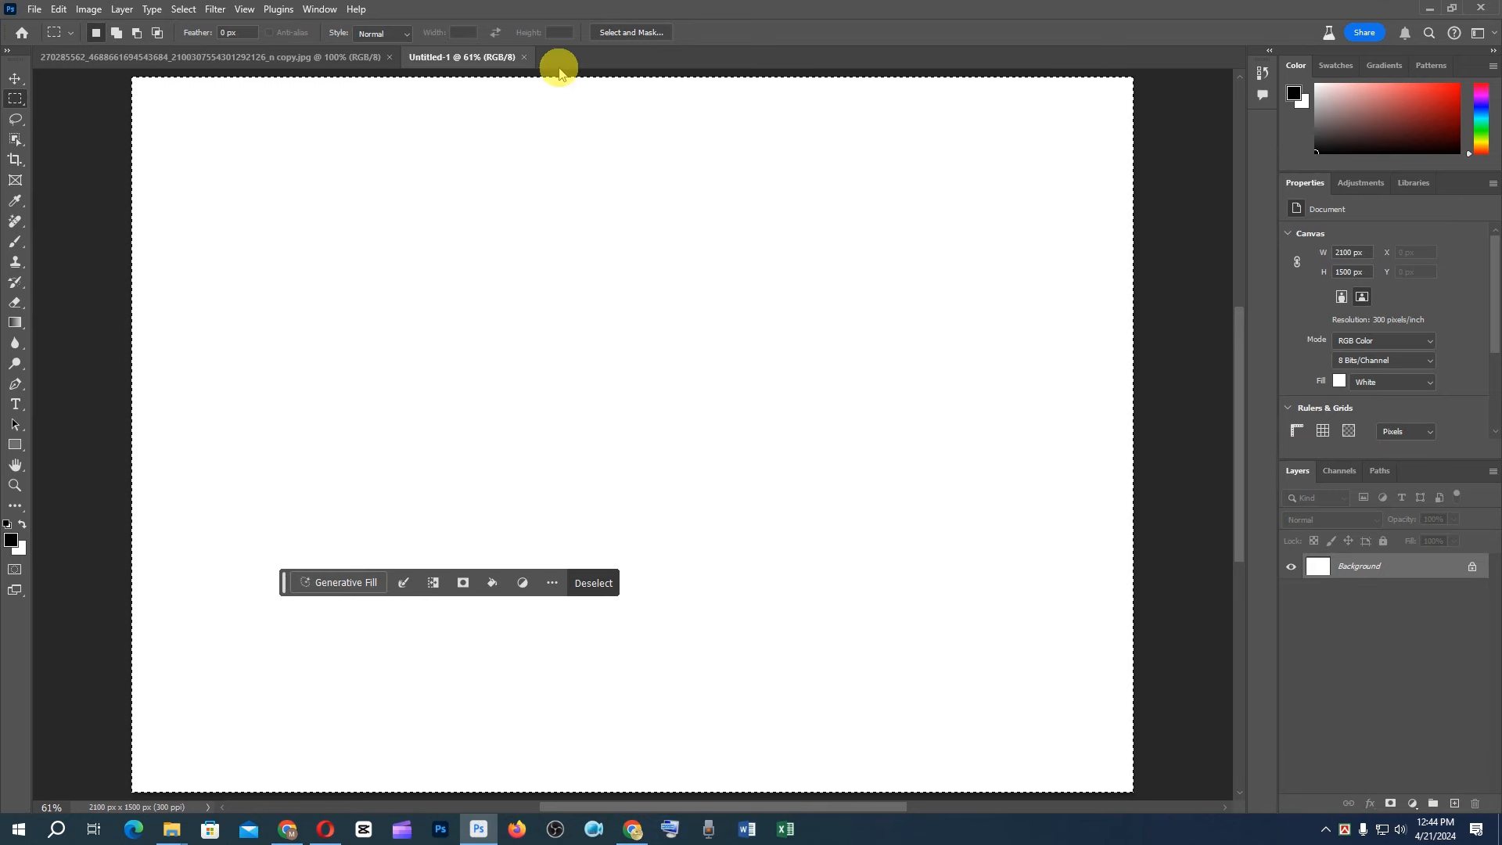
click(524, 57)
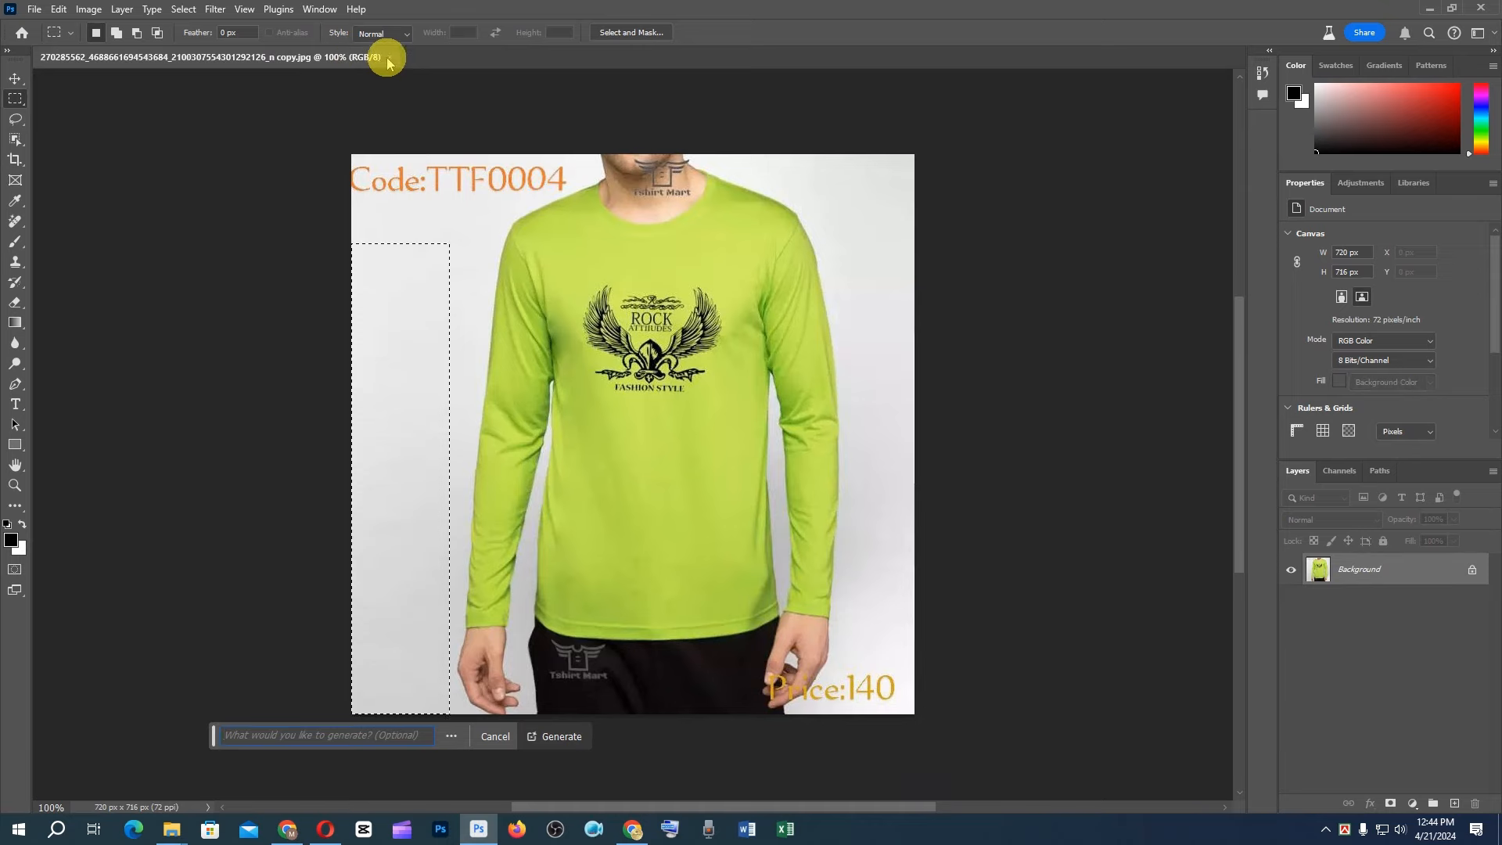
click(389, 57)
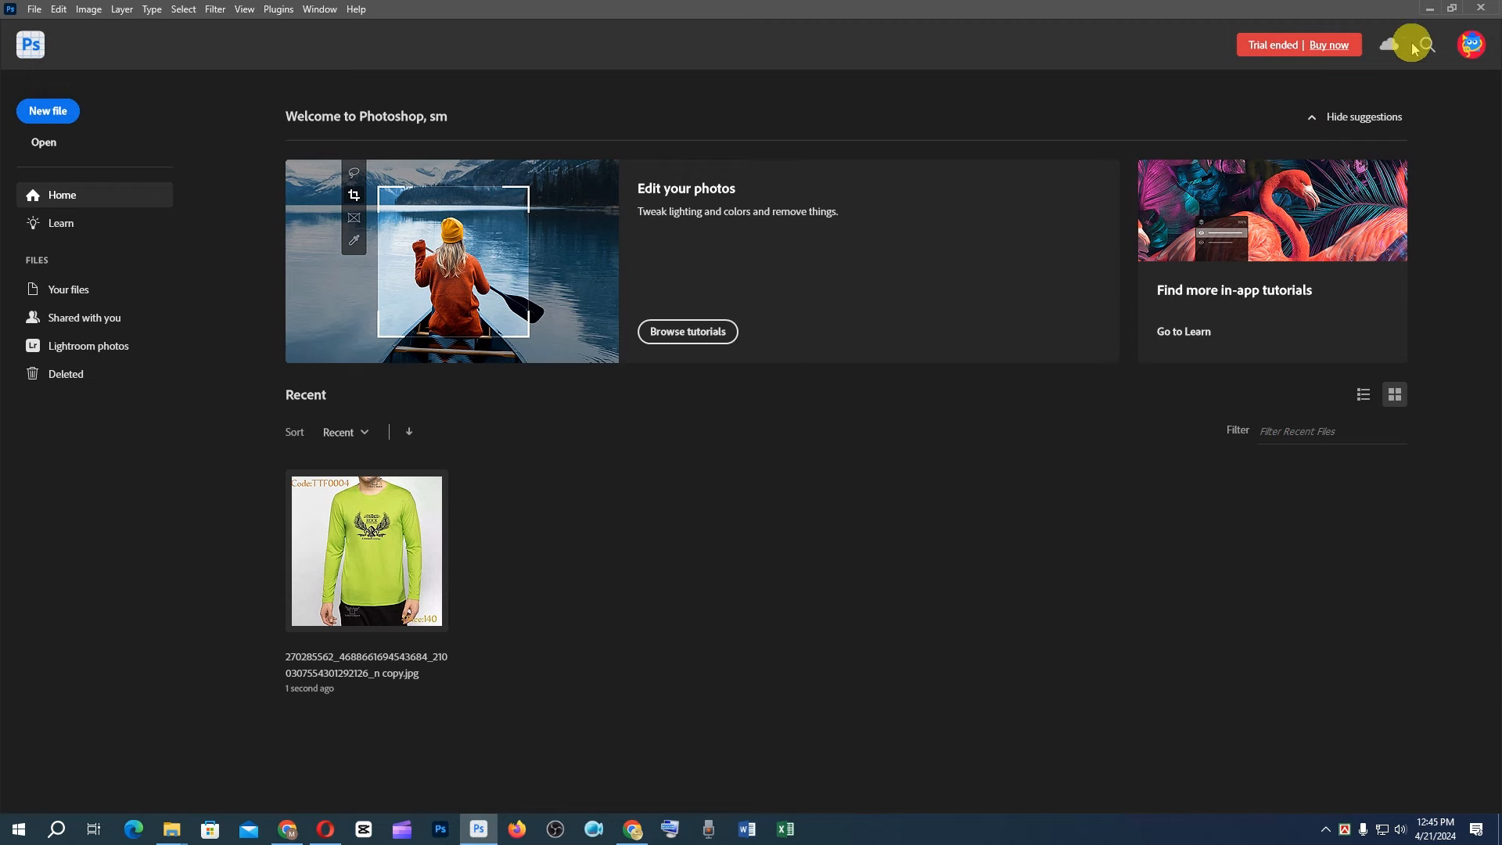
click(1431, 9)
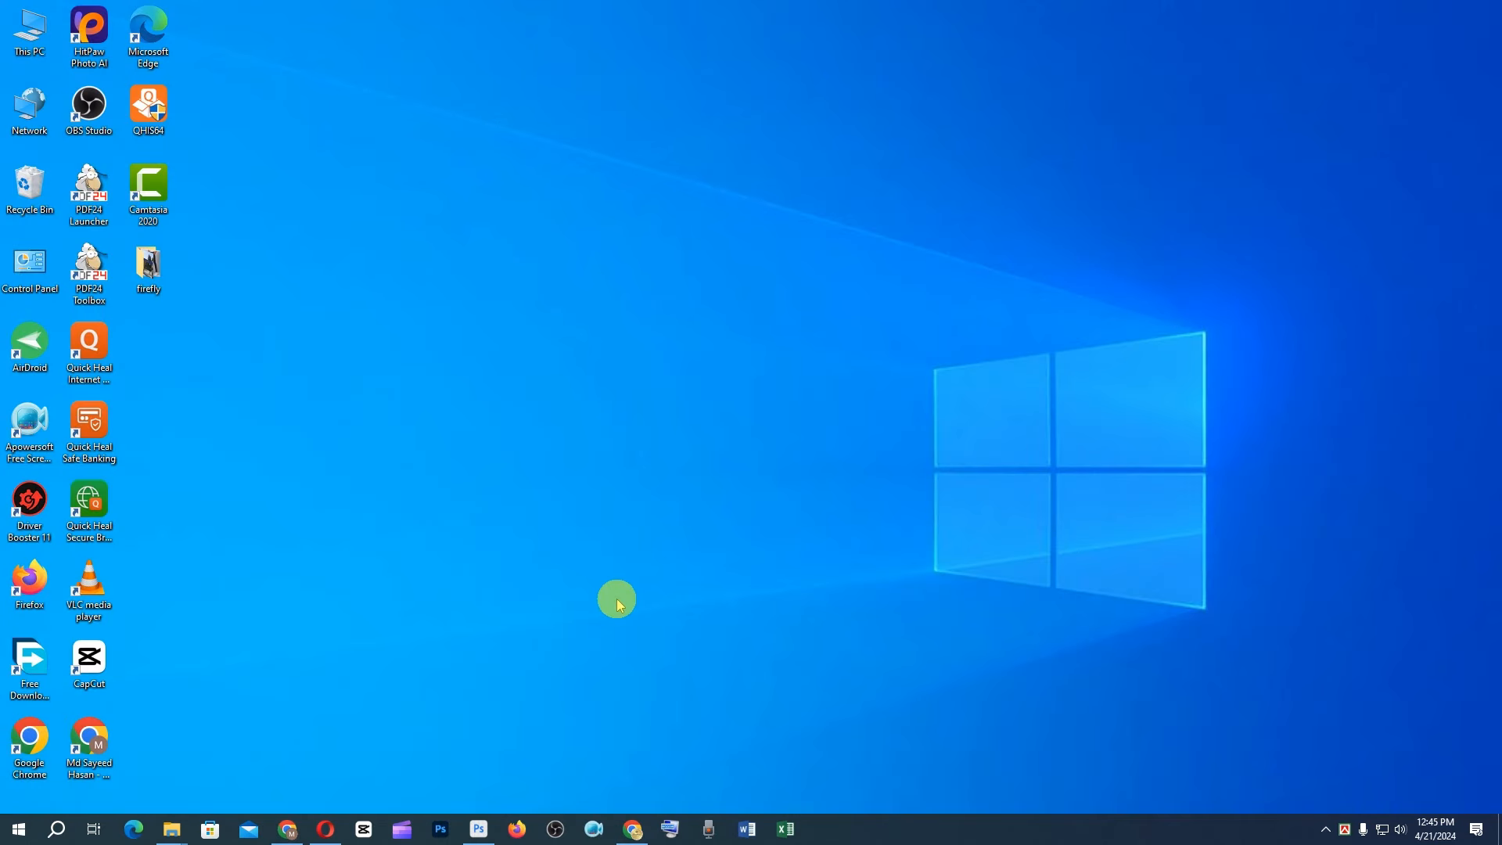